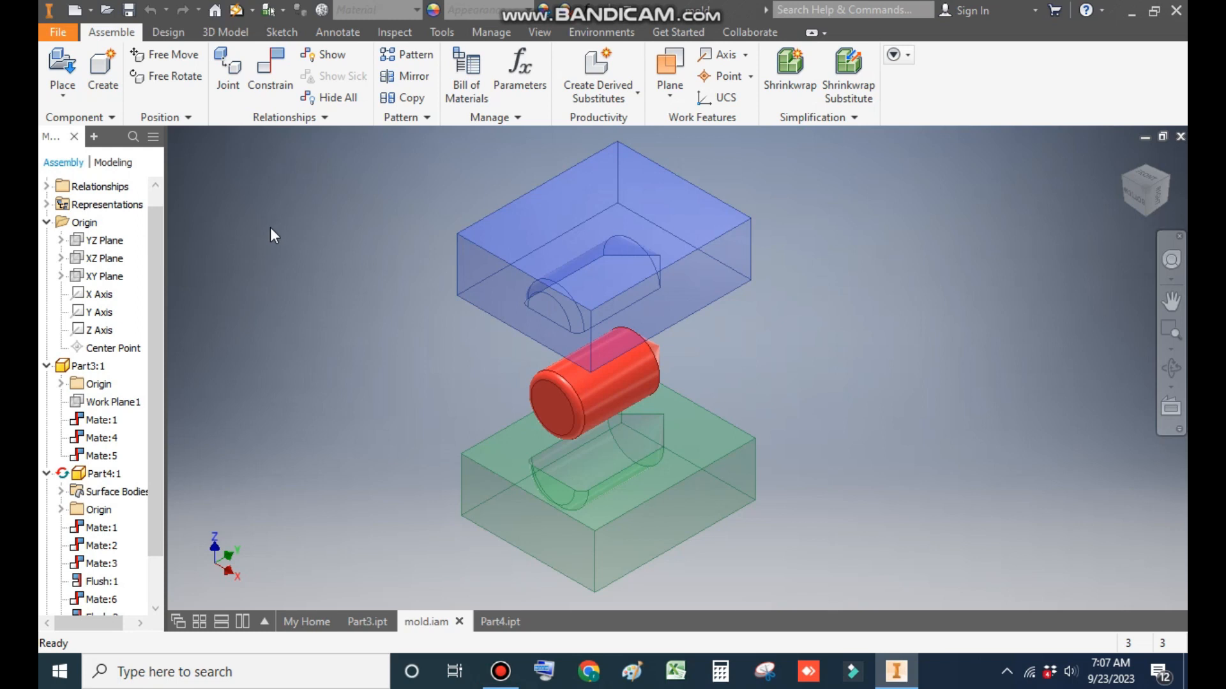
Step: Create a new part from the Standard (mm).ipt template and start a 2D sketch on the front XY plane
click(75, 12)
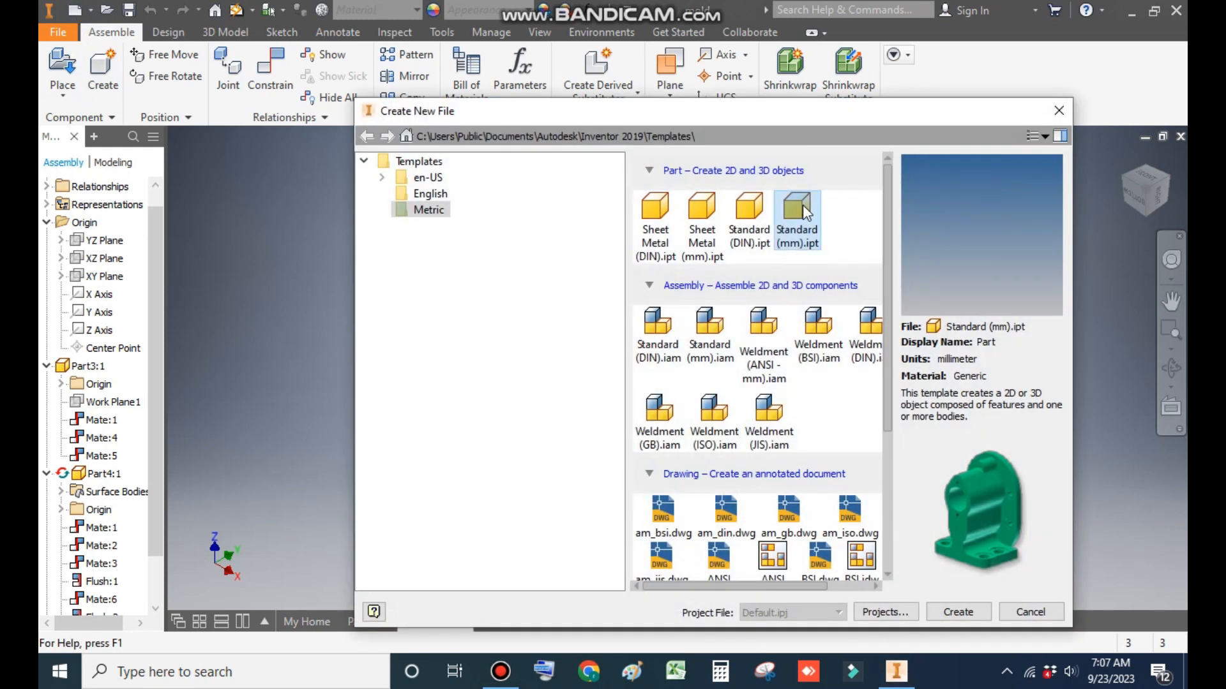
click(974, 612)
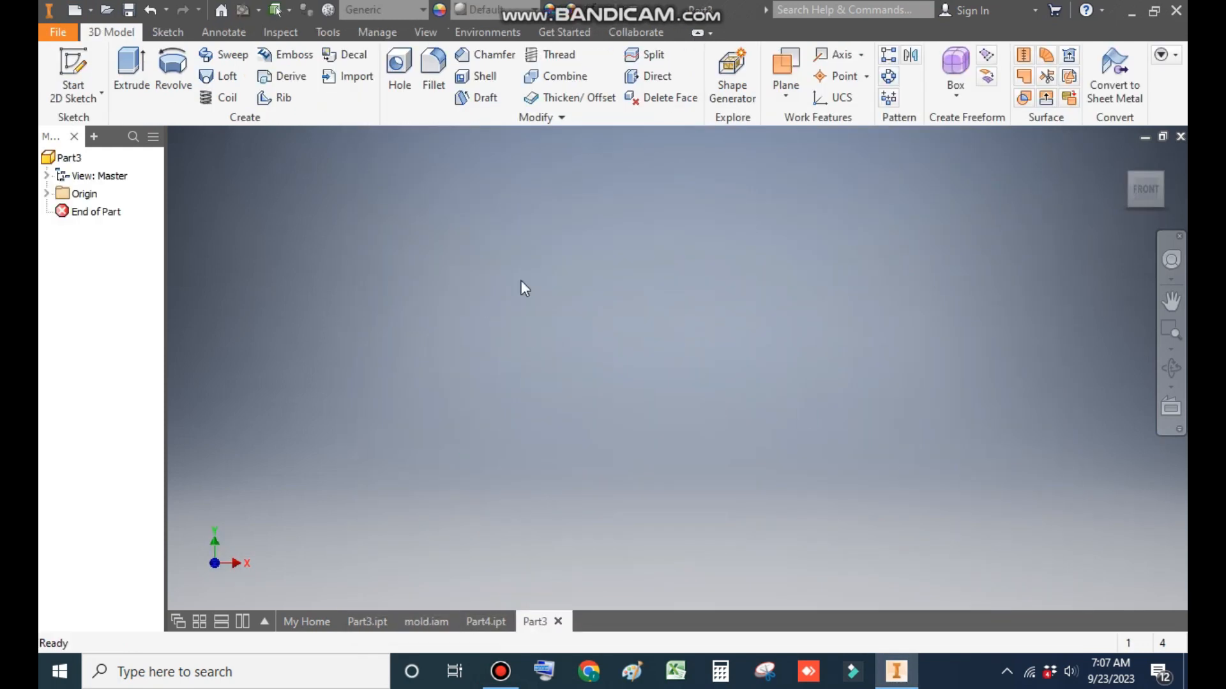
click(69, 61)
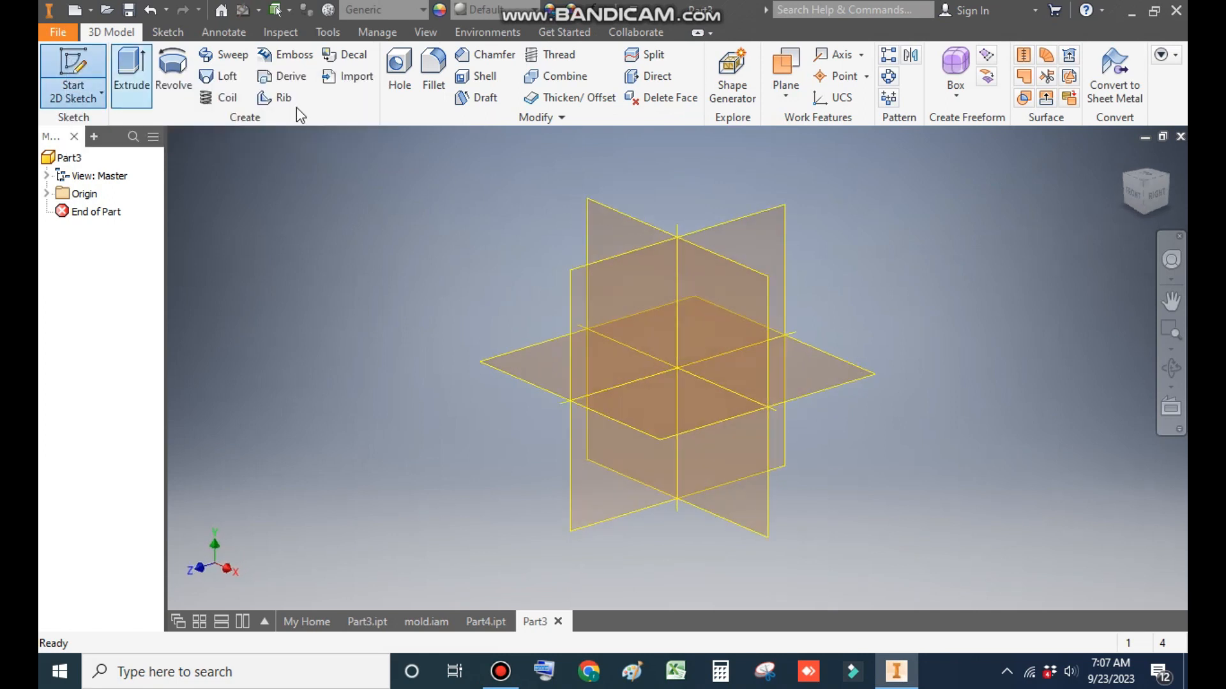
click(613, 231)
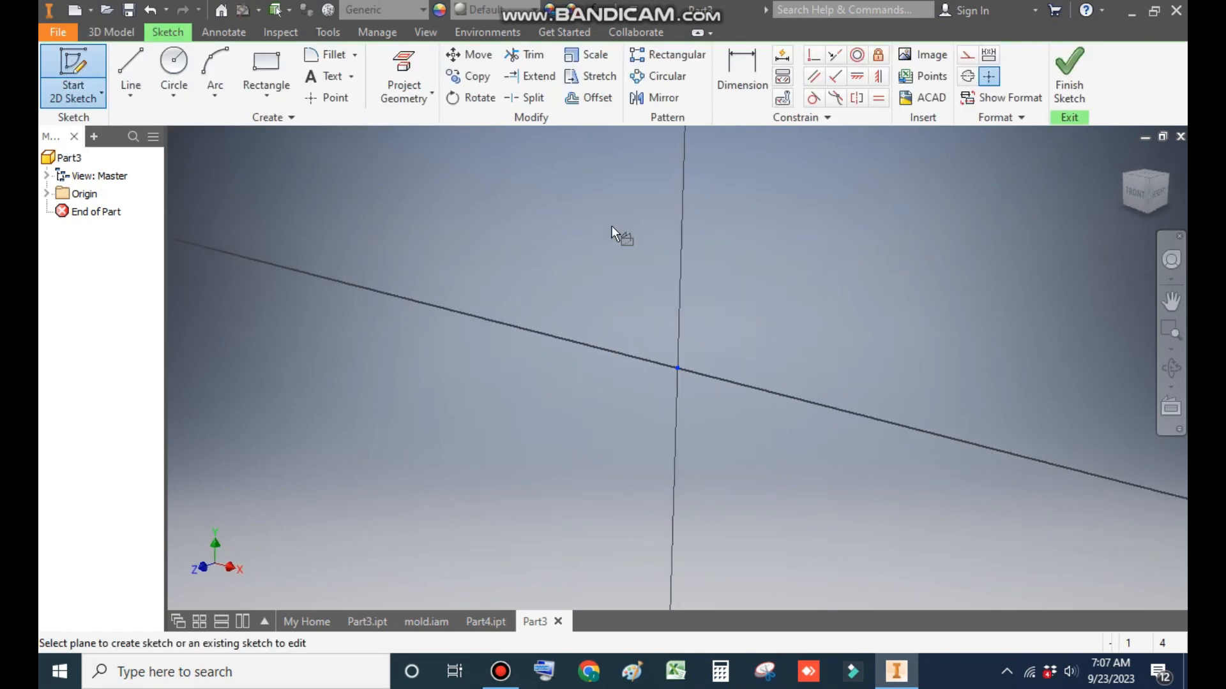
Step: Sketch a closed line profile about 10.4 mm wide, with its vertical side split at the origin and a sloped upper edge
click(131, 65)
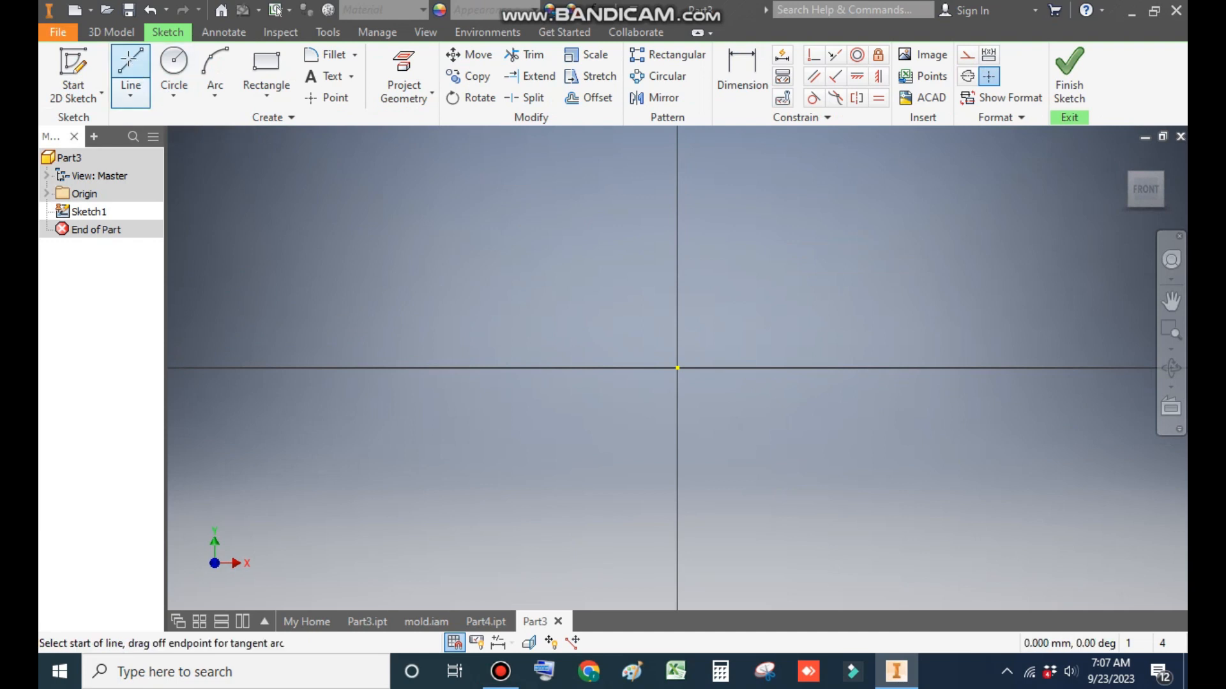
click(678, 247)
click(676, 368)
drag(676, 369, 679, 452)
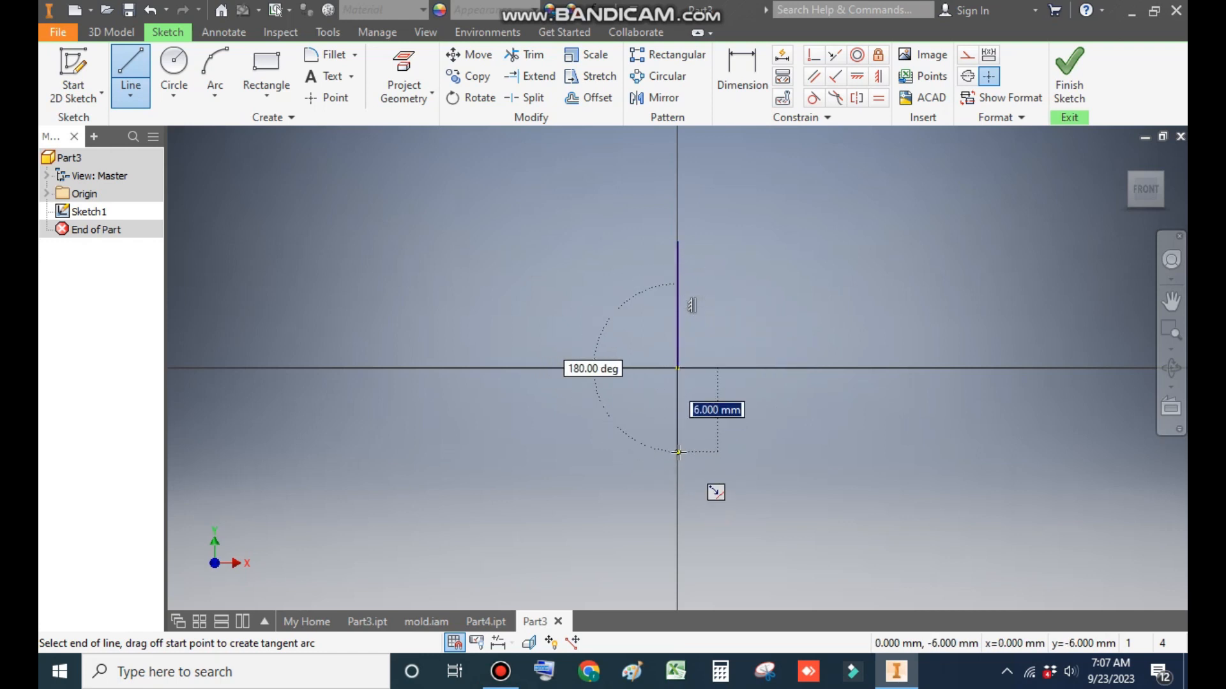
click(678, 491)
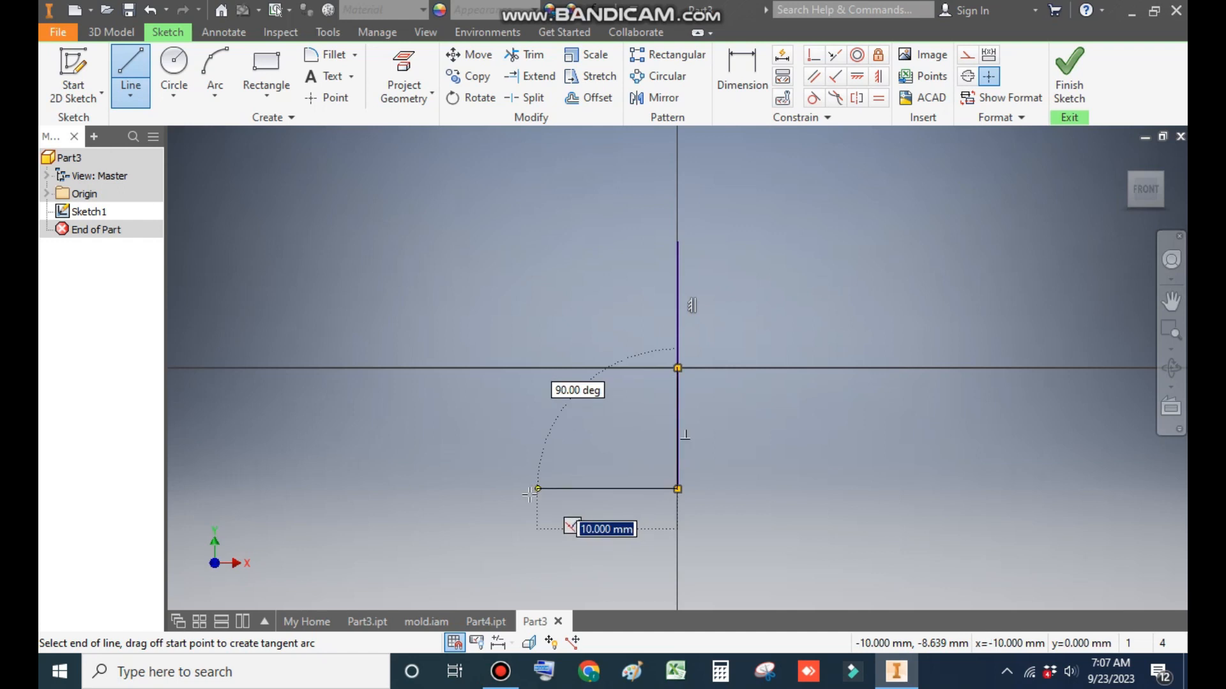
click(531, 488)
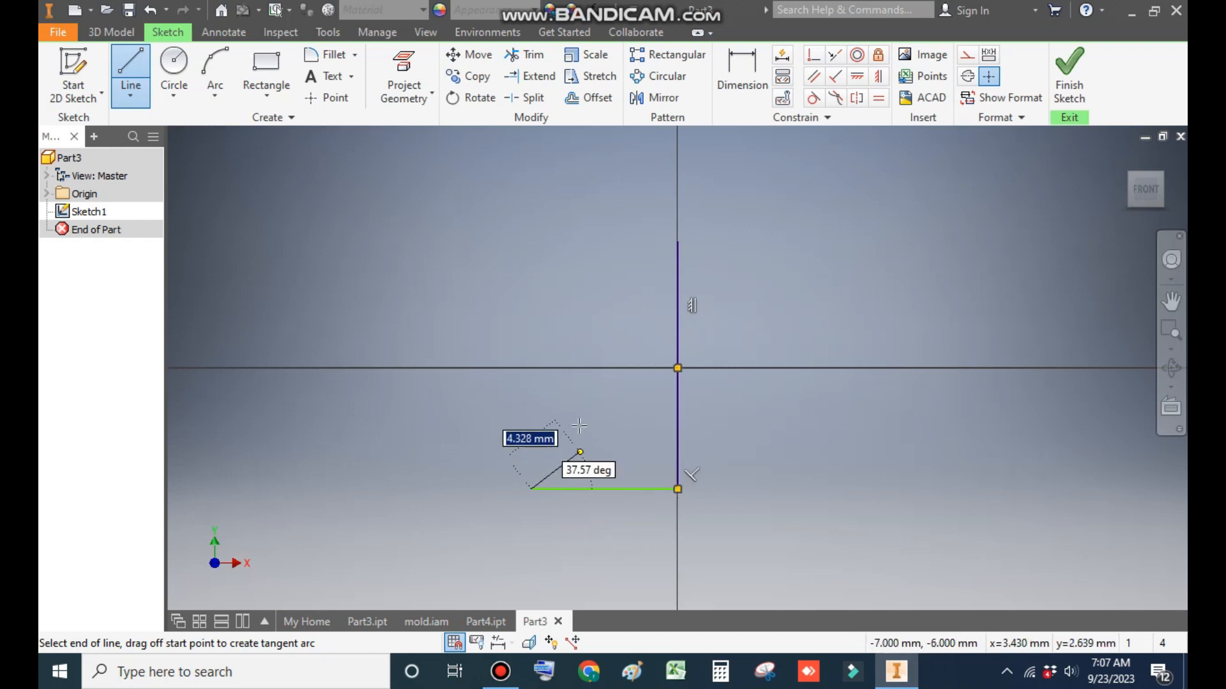
click(531, 361)
double_click(677, 243)
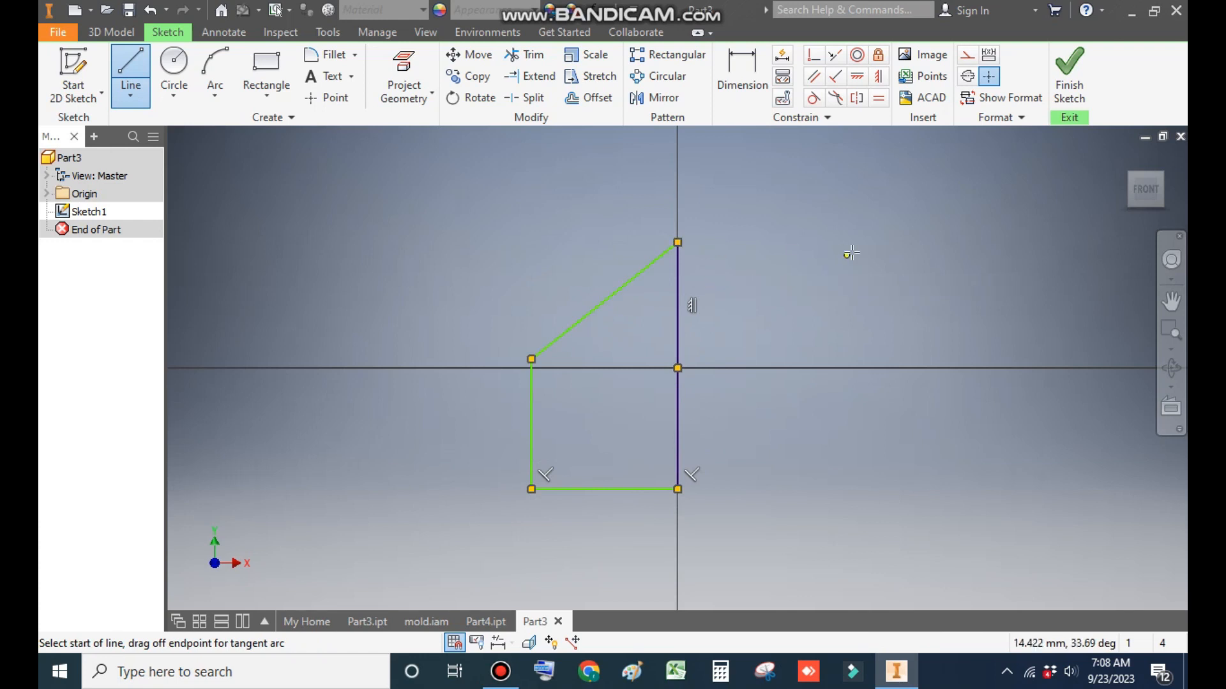
key(Escape)
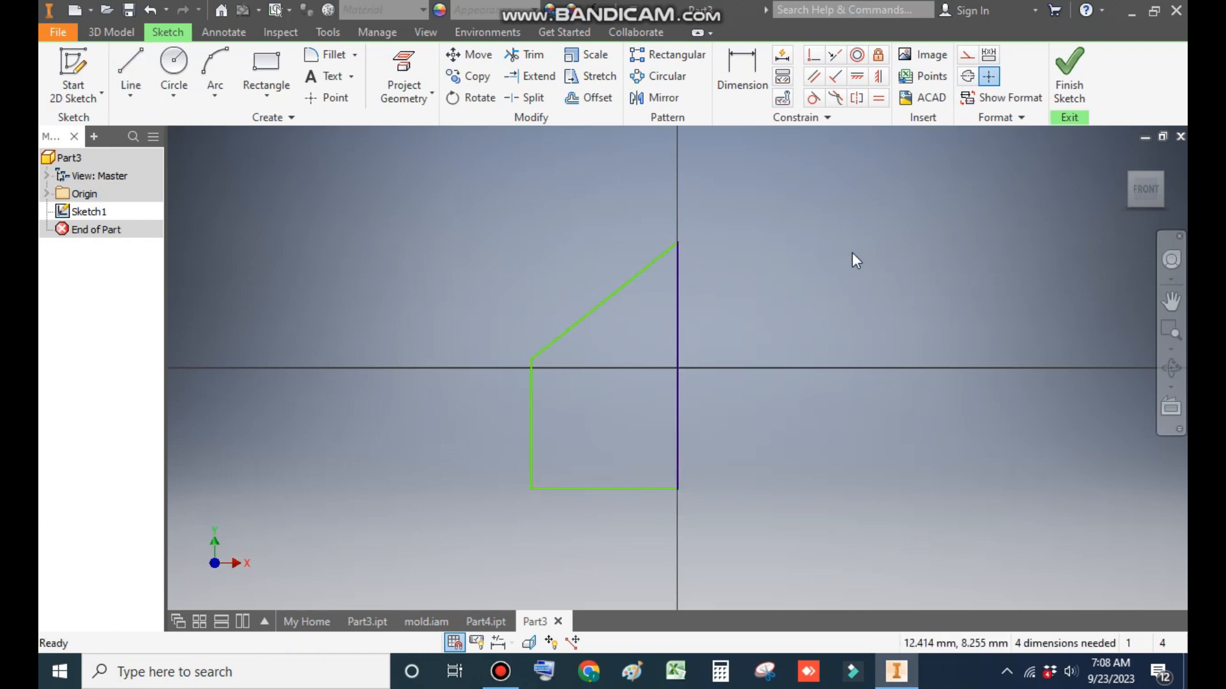
Step: Dimension the vertical centre line segments above and below the origin to 10 mm each
click(750, 89)
click(690, 296)
click(700, 297)
text(10)
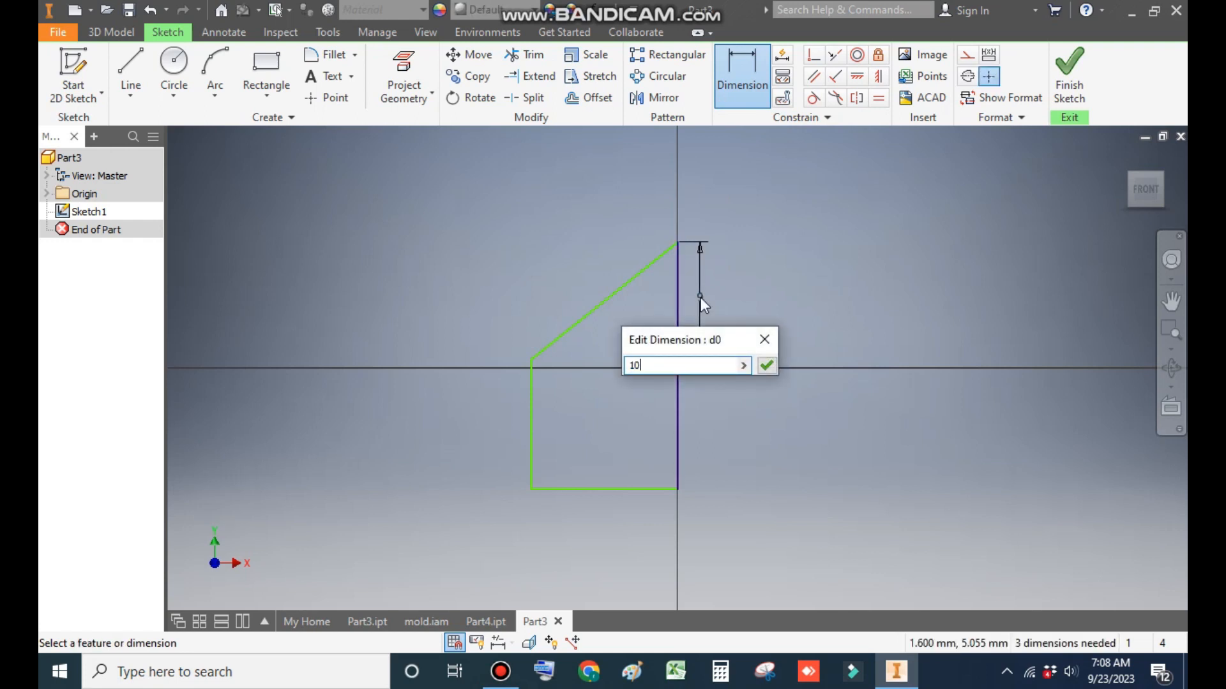
key(Return)
click(679, 416)
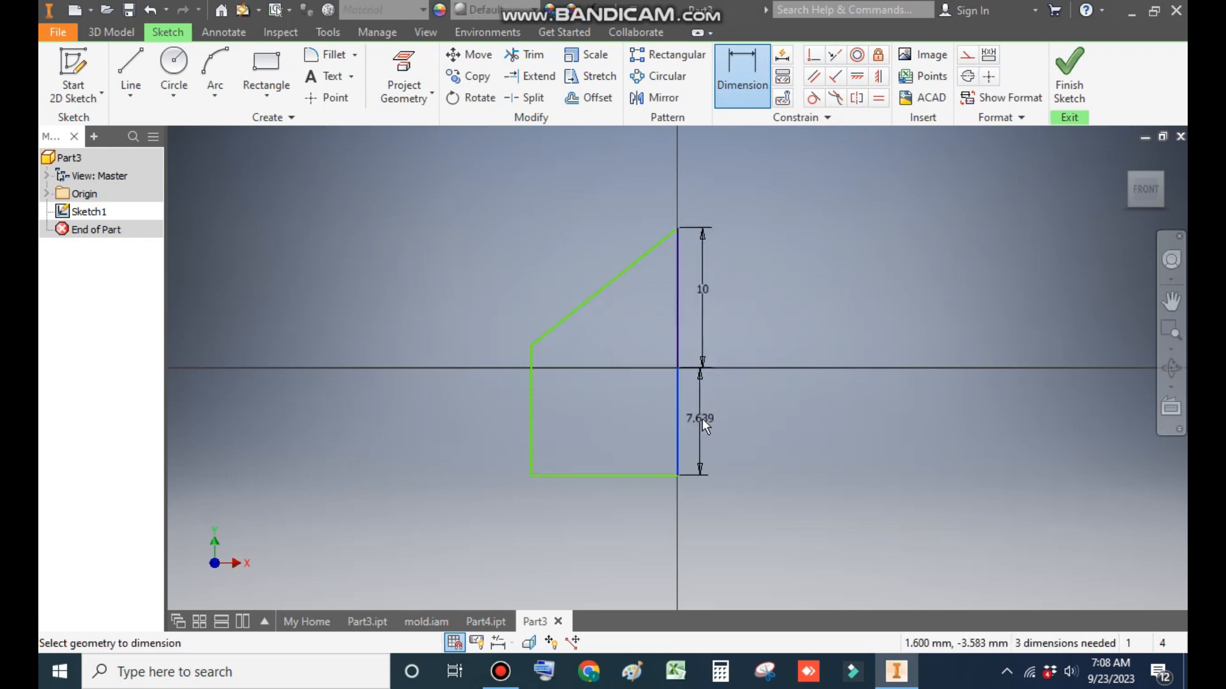
click(702, 417)
text(10)
key(Return)
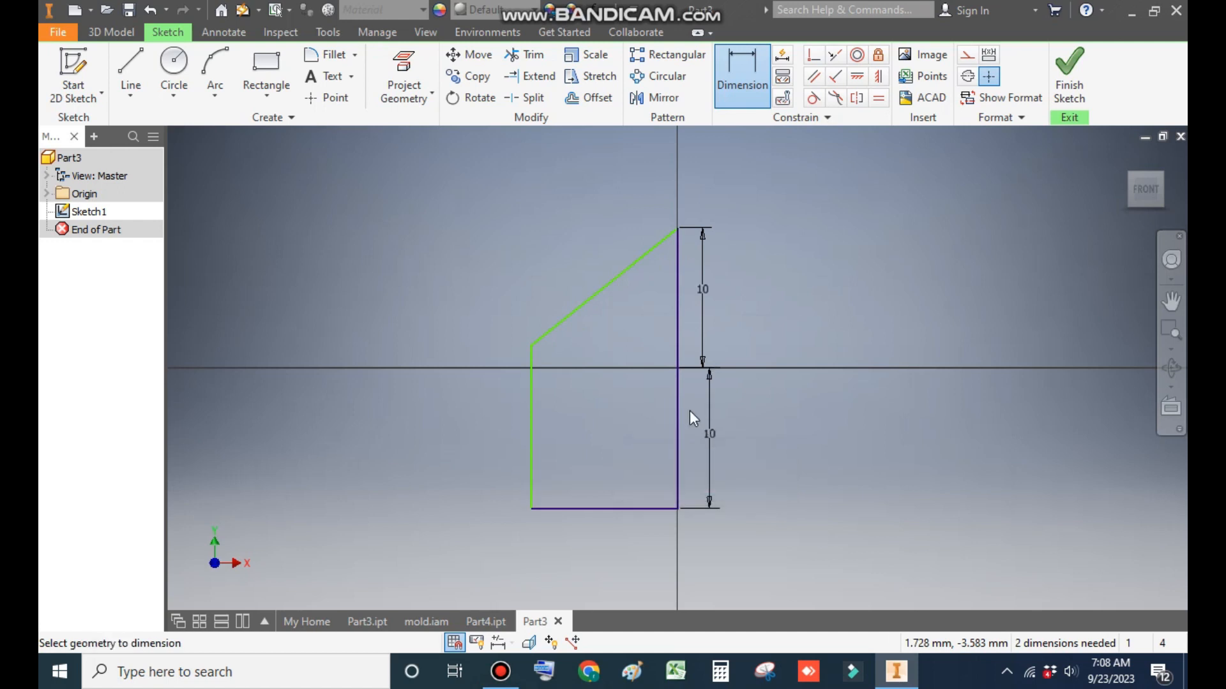
Step: Set the profile's base width to 5 mm and its sloped edge at 45° to the outer vertical side, and finish the sketch
click(607, 509)
click(615, 566)
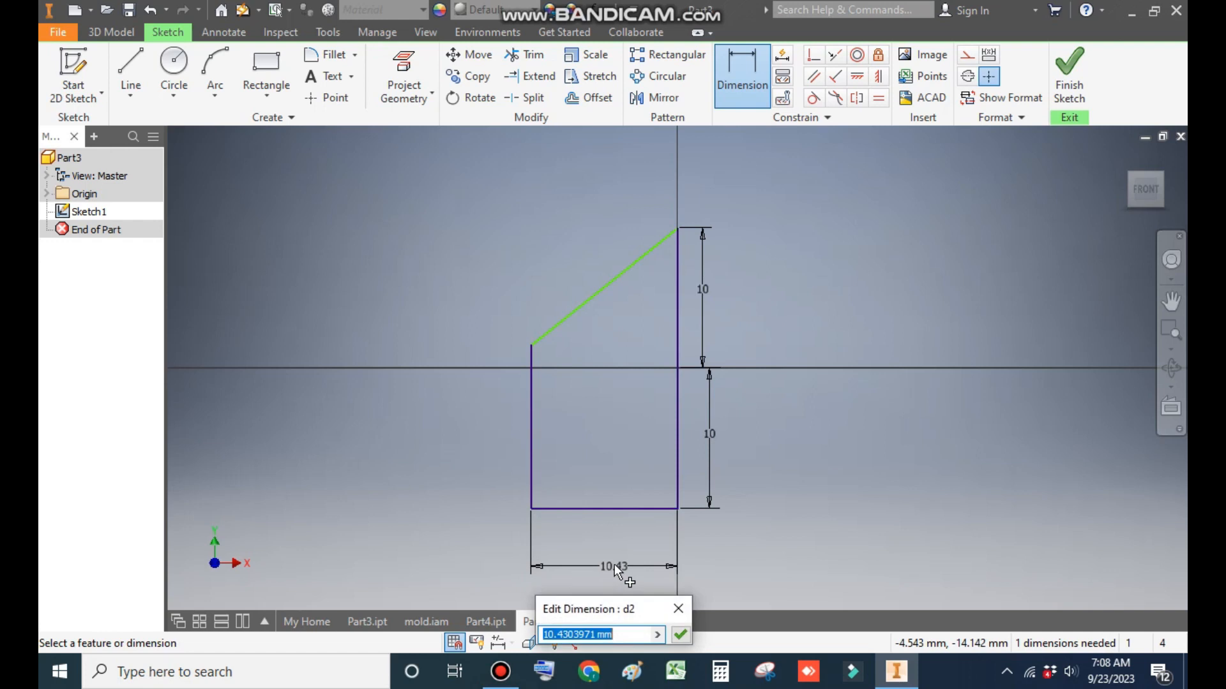
text(5)
key(Return)
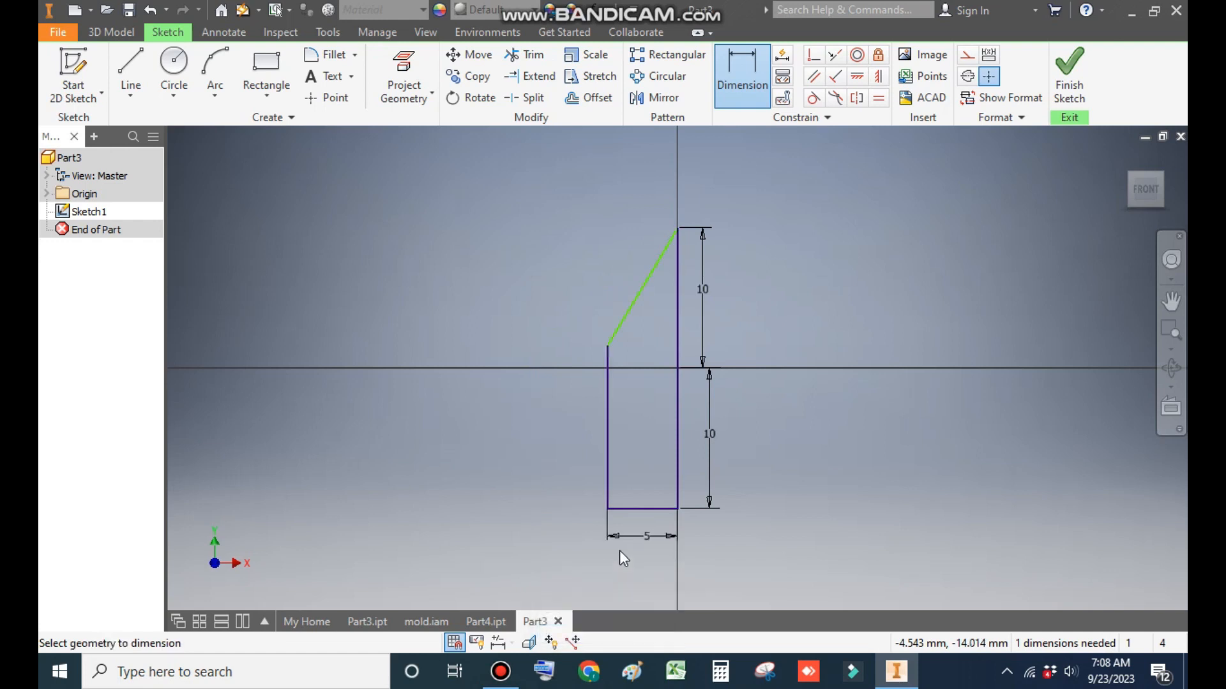
click(607, 373)
click(628, 318)
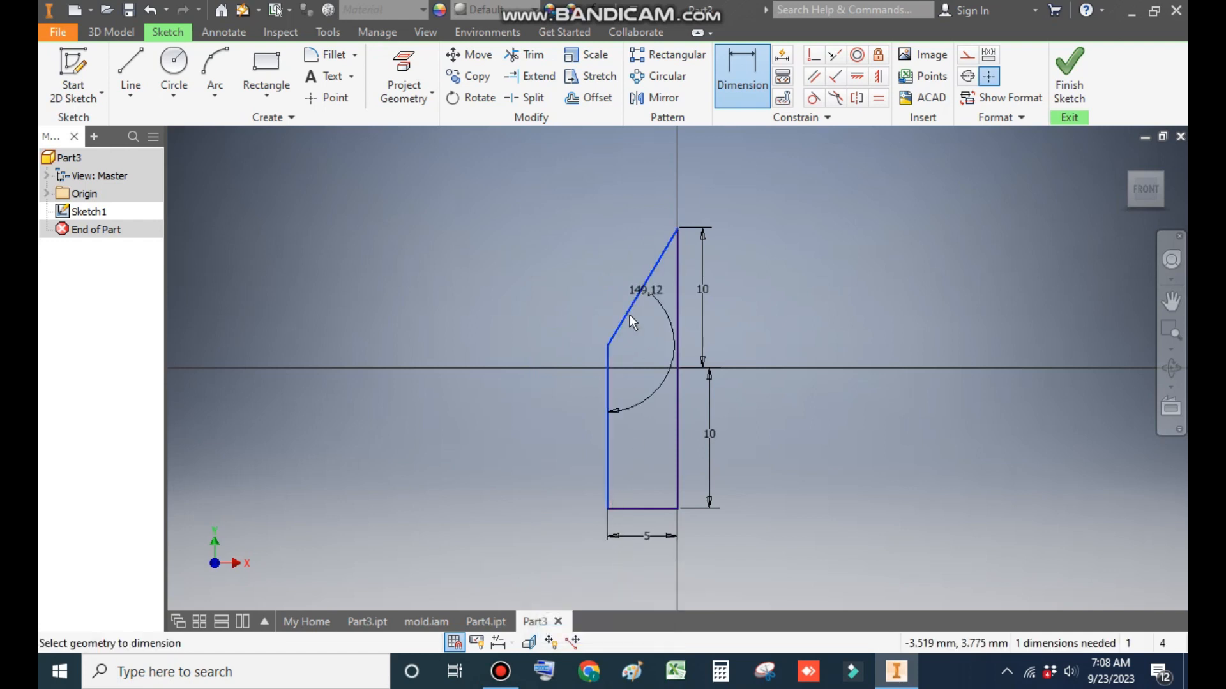
click(631, 243)
text(45)
key(Return)
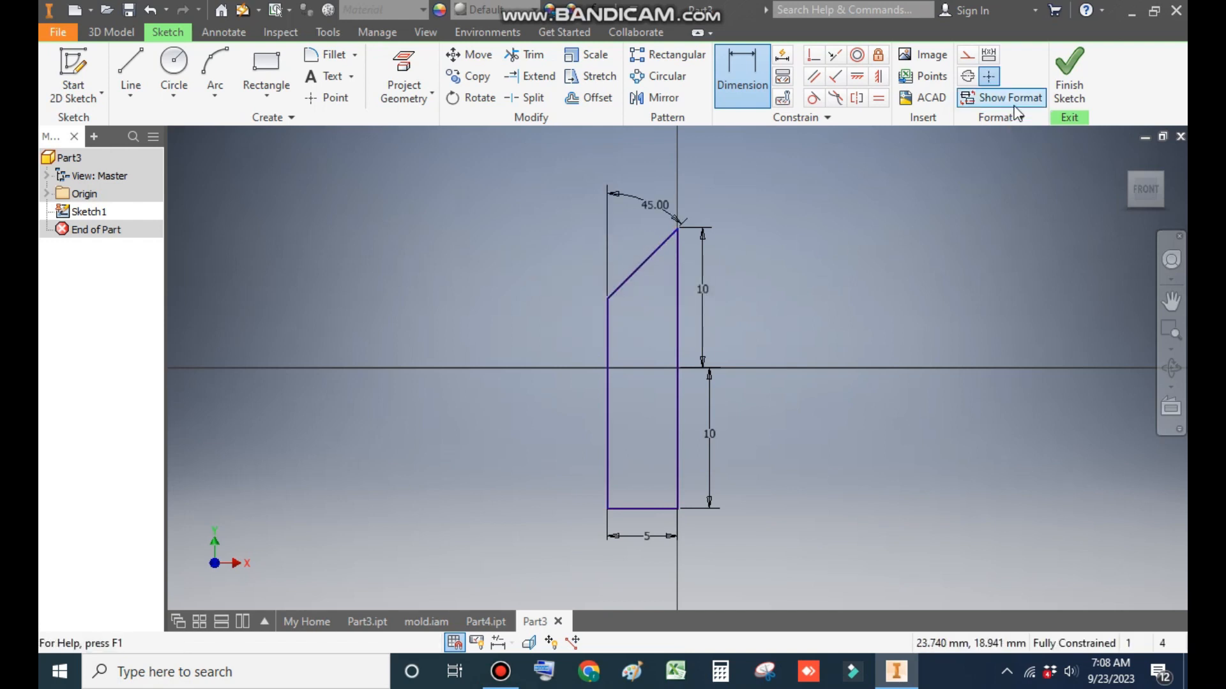
click(1070, 70)
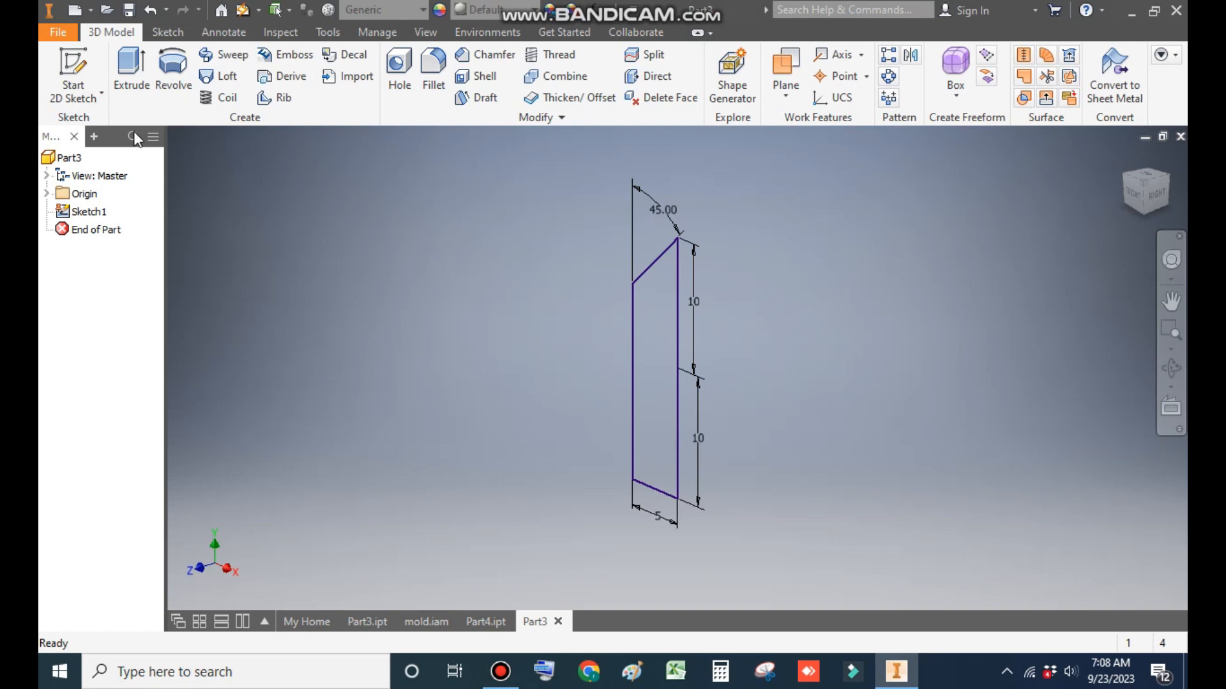
Step: Revolve the profile fully around its vertical centre line into a solid cylinder with a conical tip
click(173, 71)
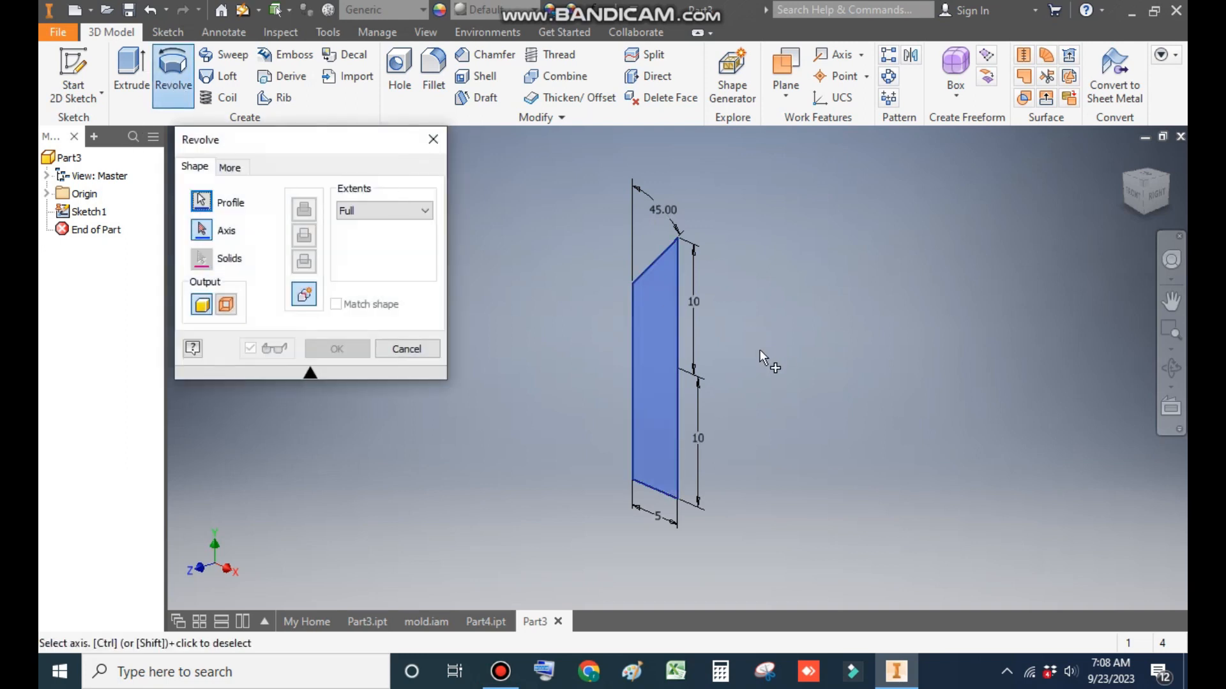
click(676, 329)
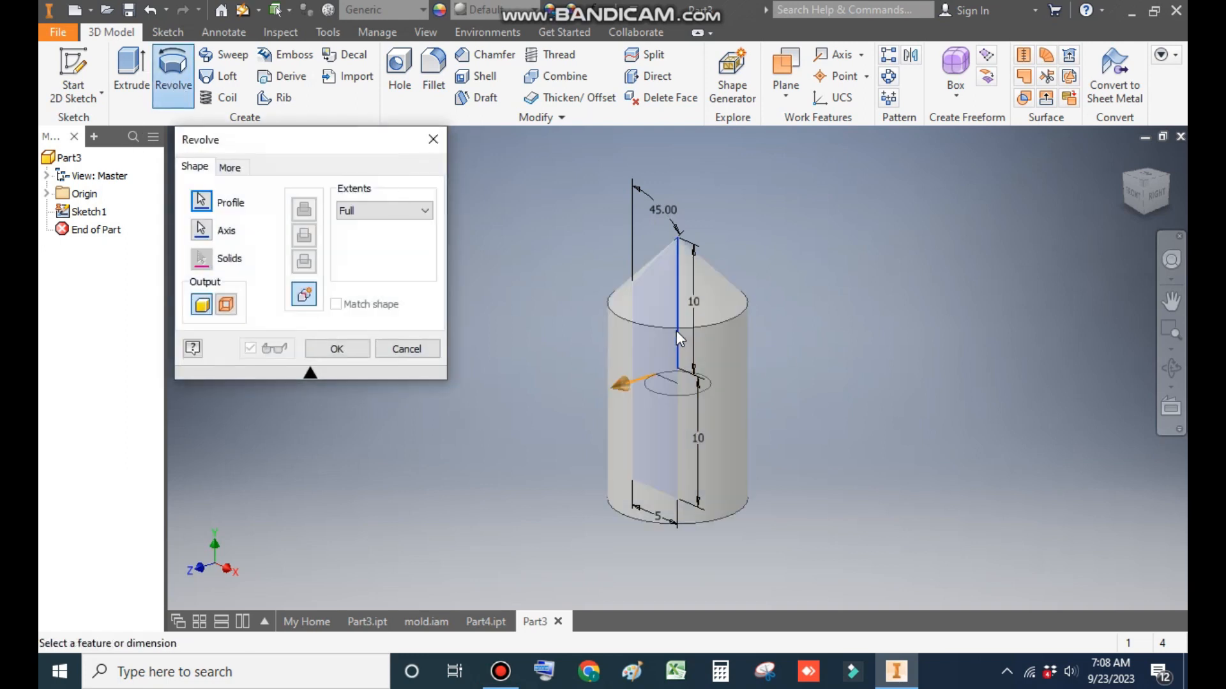
click(336, 349)
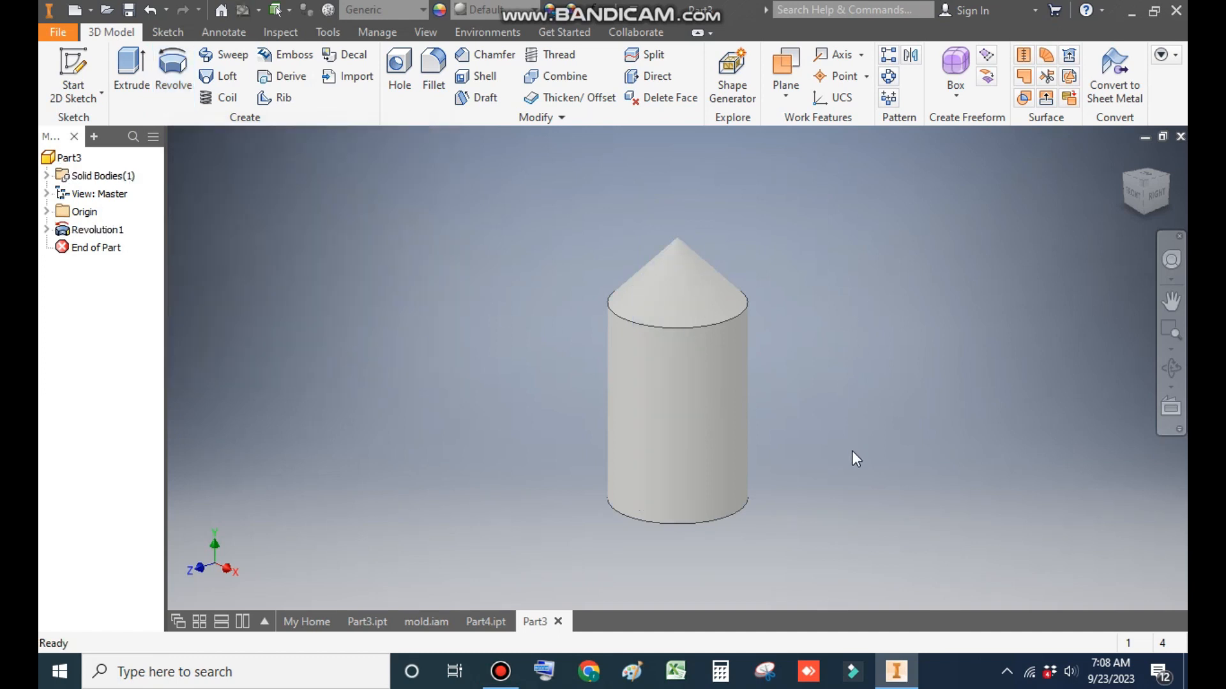
Step: Fillet the circular bottom edge of the cylinder with a 1 mm radius
click(726, 519)
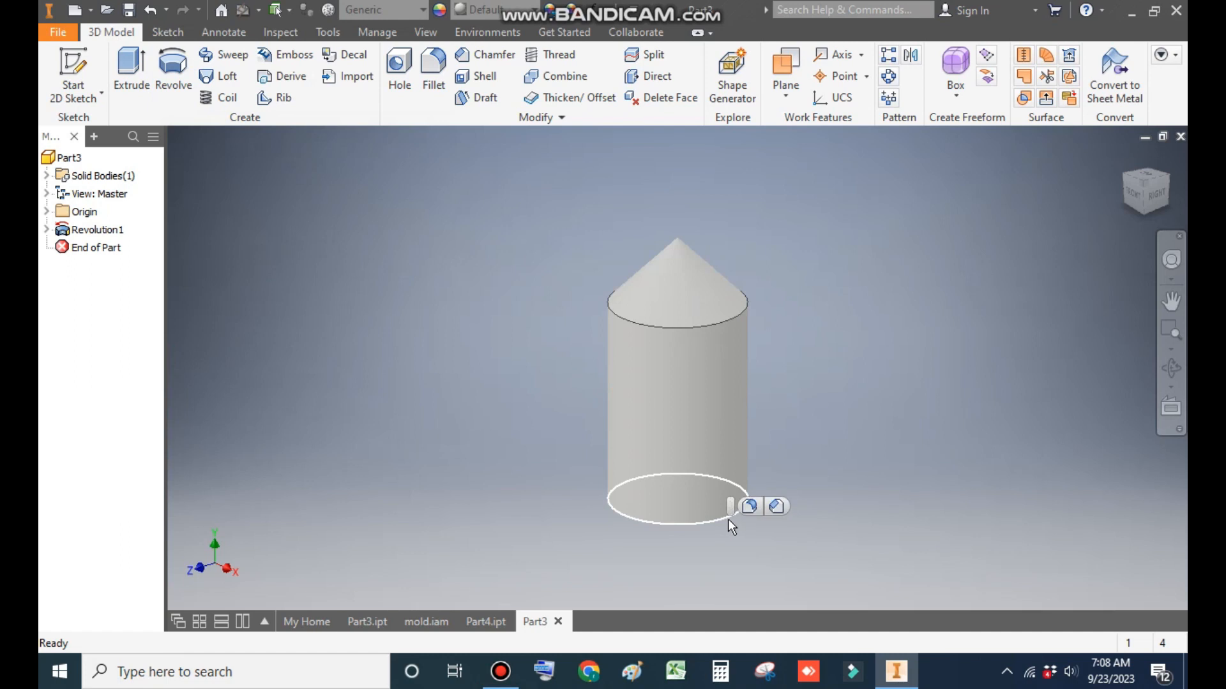
click(749, 506)
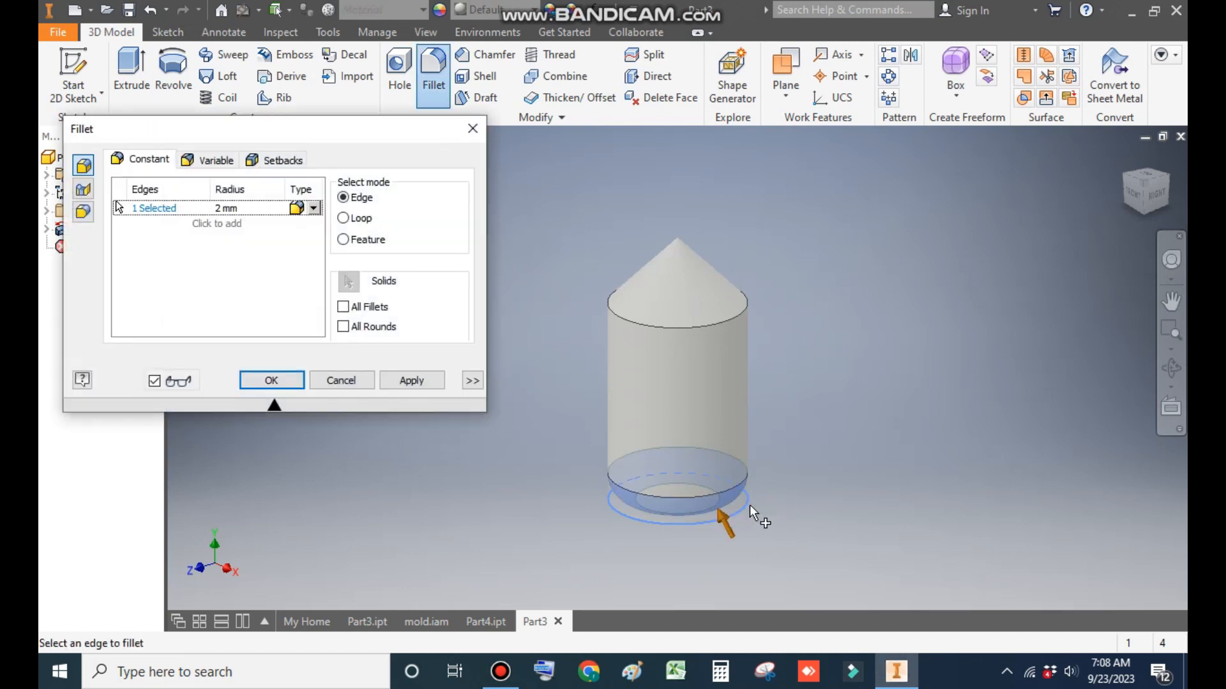
click(246, 224)
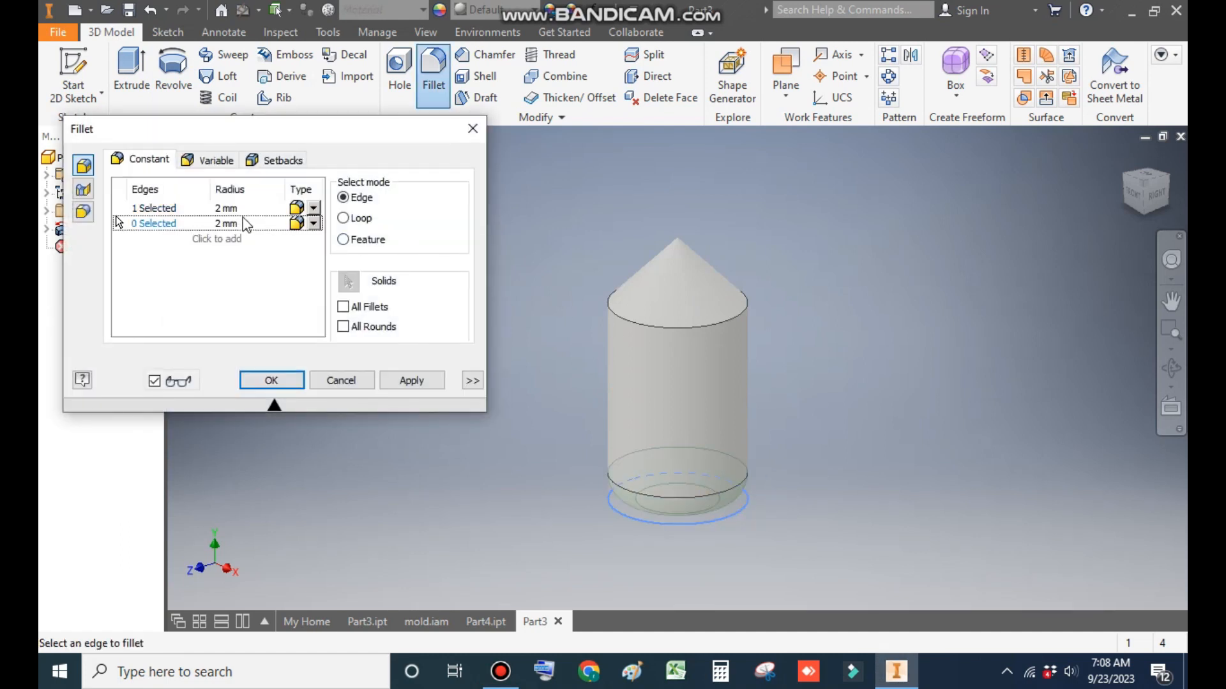
click(231, 209)
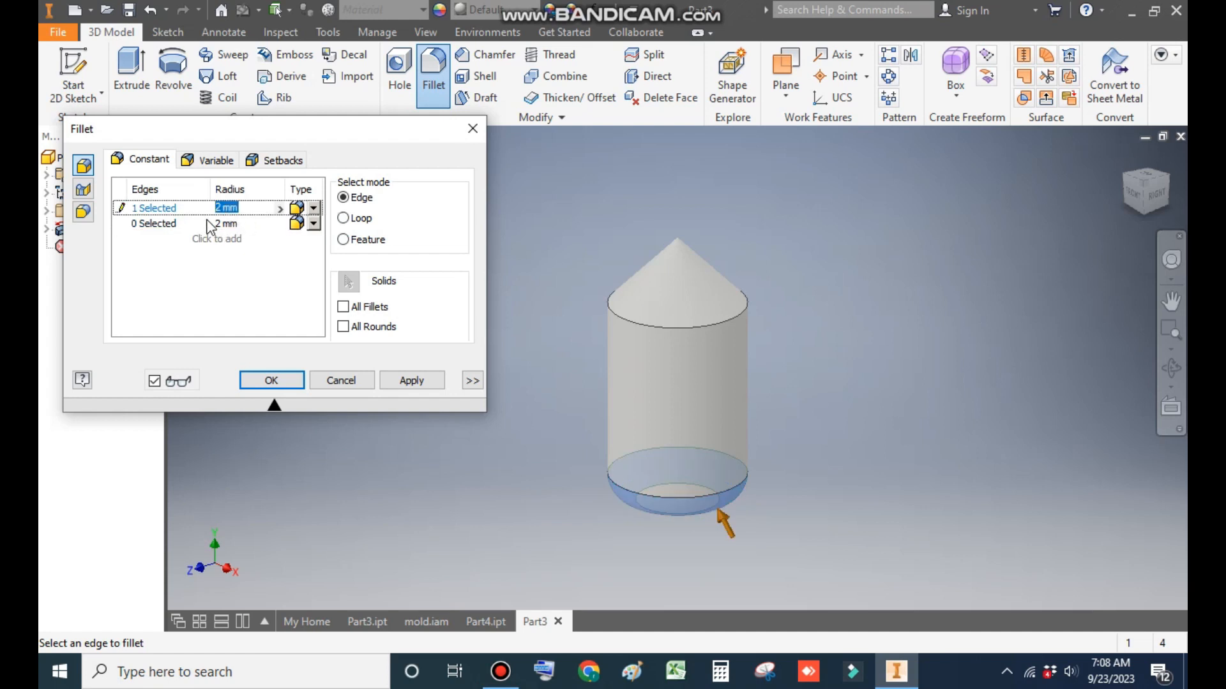
text(1)
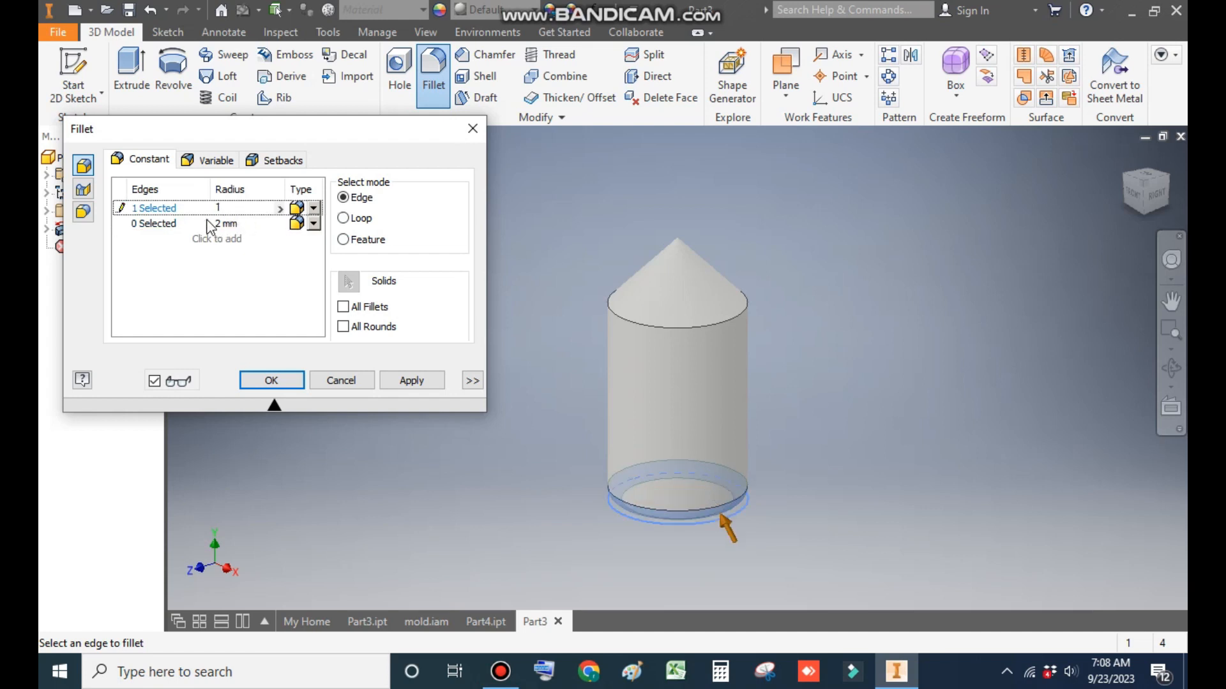
click(273, 380)
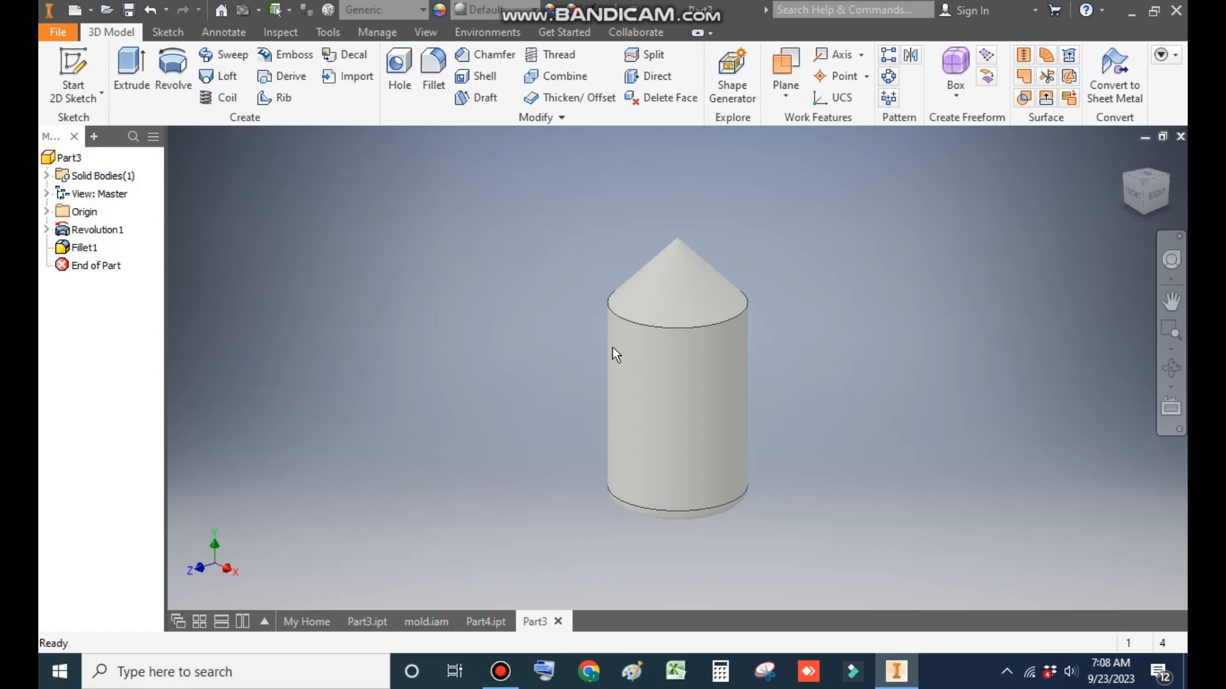
Step: Apply the Light Red appearance from the Inventor Material Library to the part
click(500, 19)
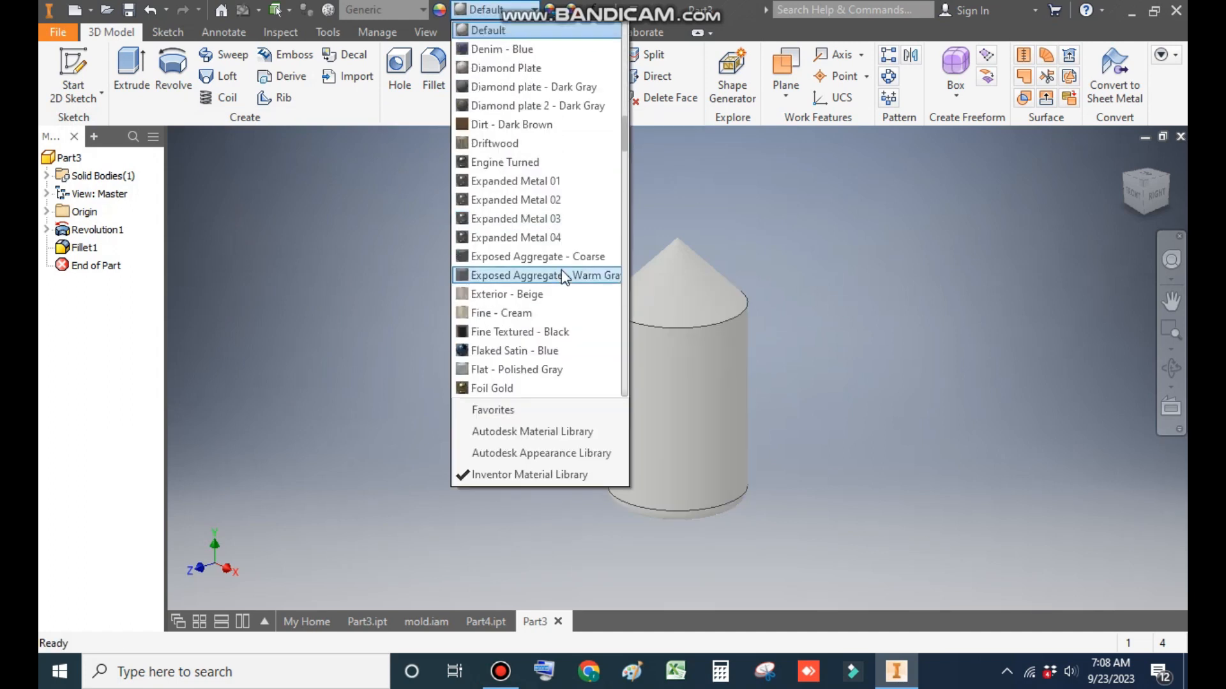
scroll(562, 275, down, 5)
drag(625, 161, 627, 204)
click(505, 125)
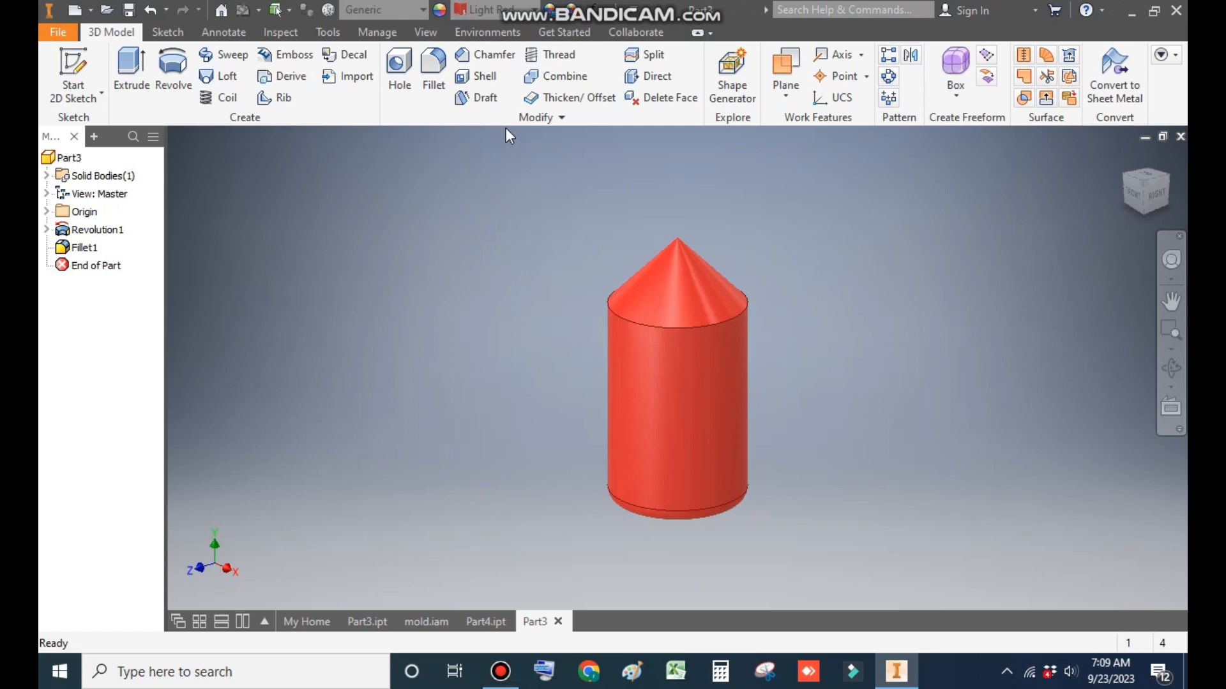
Step: Save the part as PART in the New folder inside MOLD DESIGN
click(128, 13)
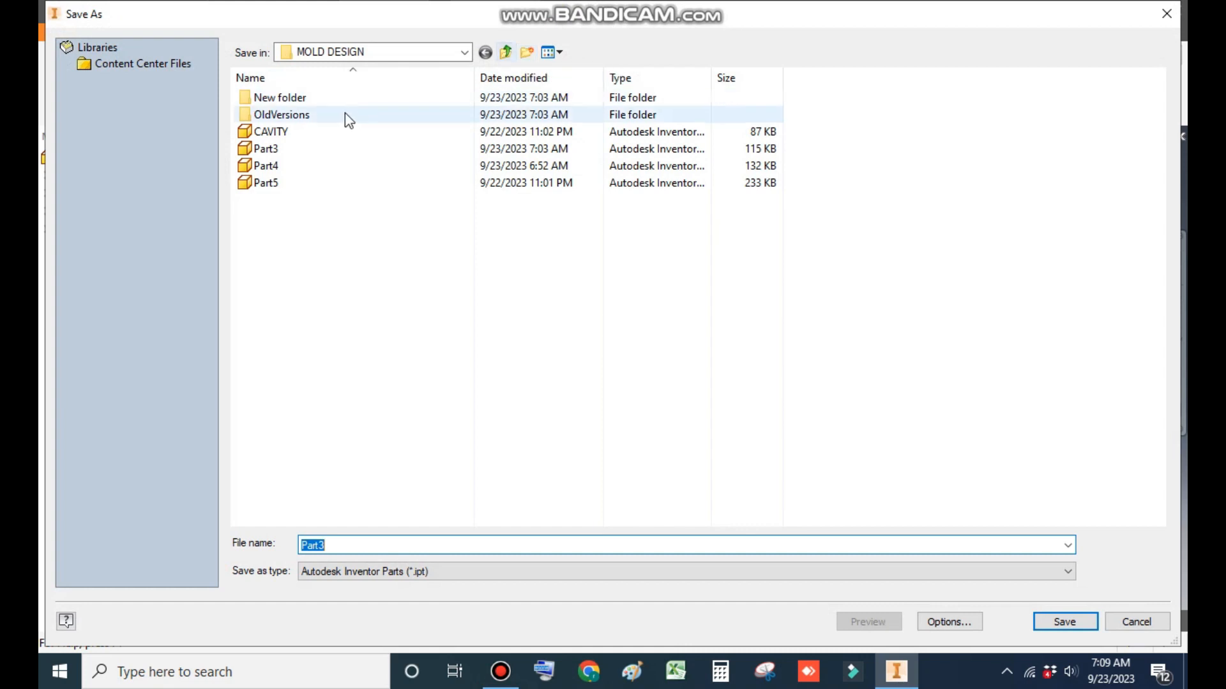
double_click(333, 101)
double_click(351, 541)
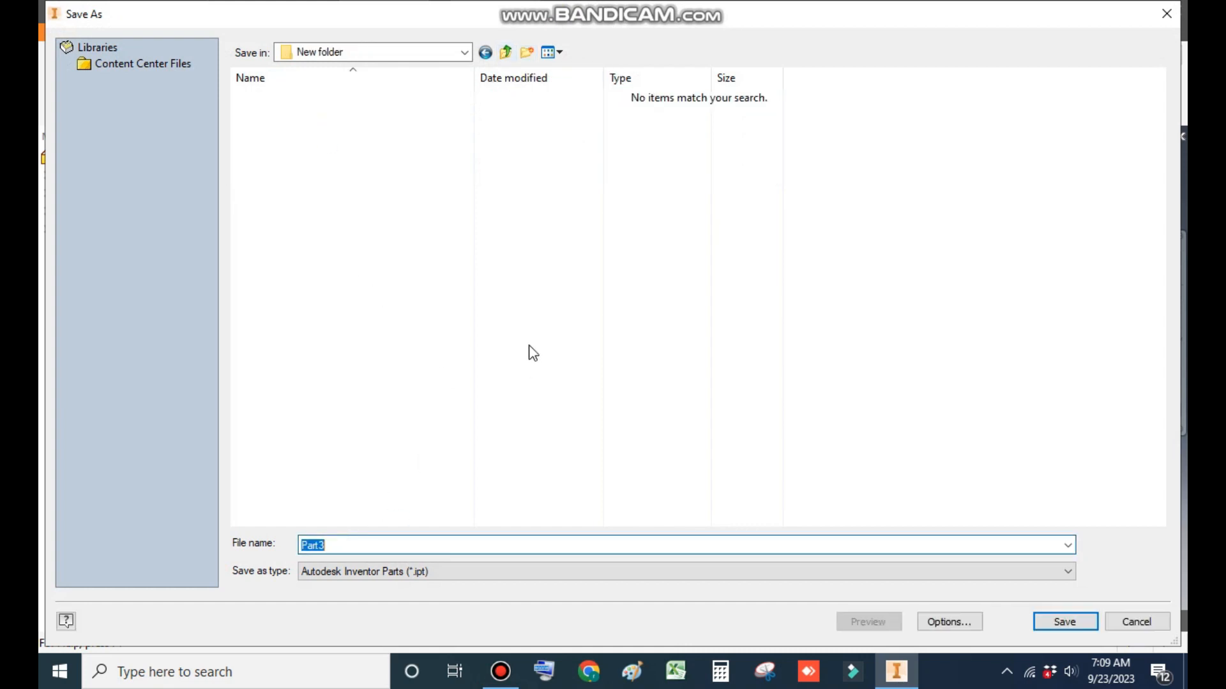
text(pl)
key(BackSpace)
text(Part)
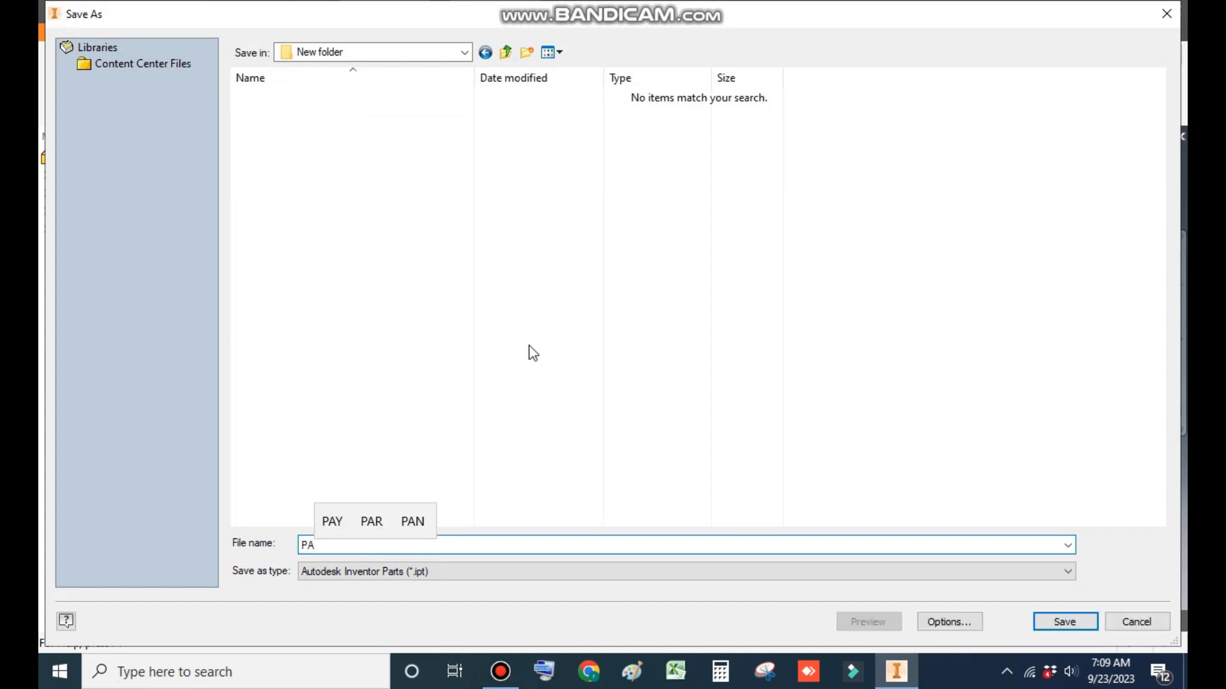
key(Return)
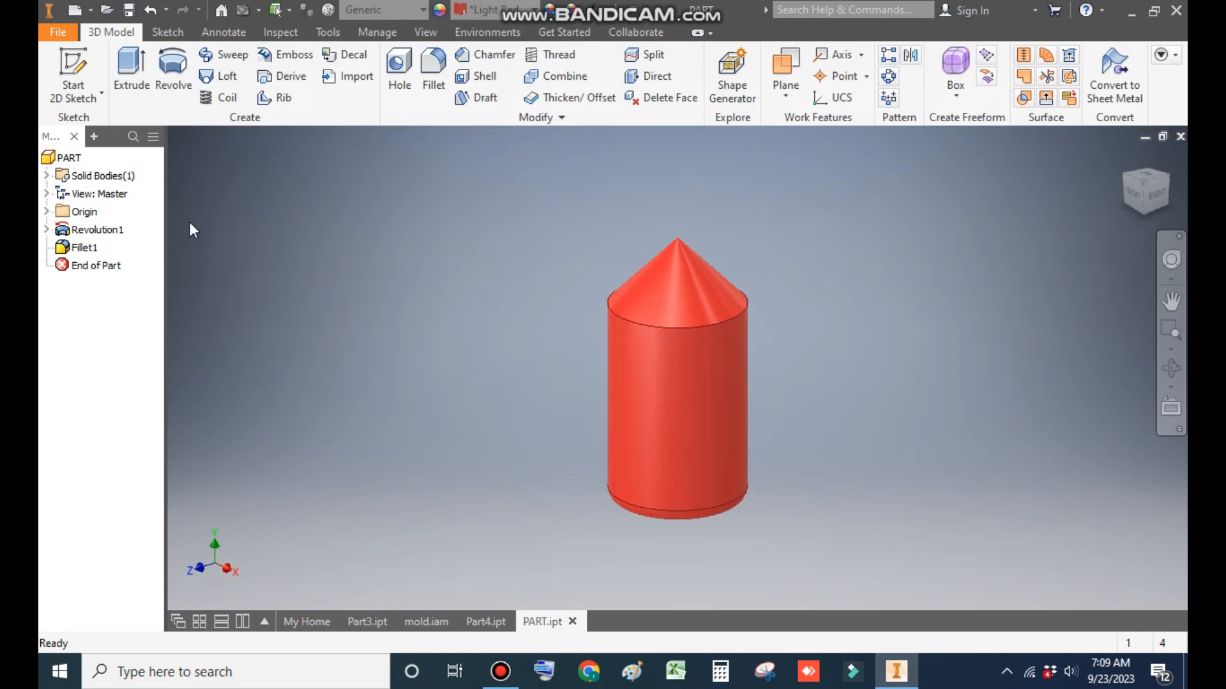
Step: Create another new part from the Standard (mm).ipt template
click(77, 10)
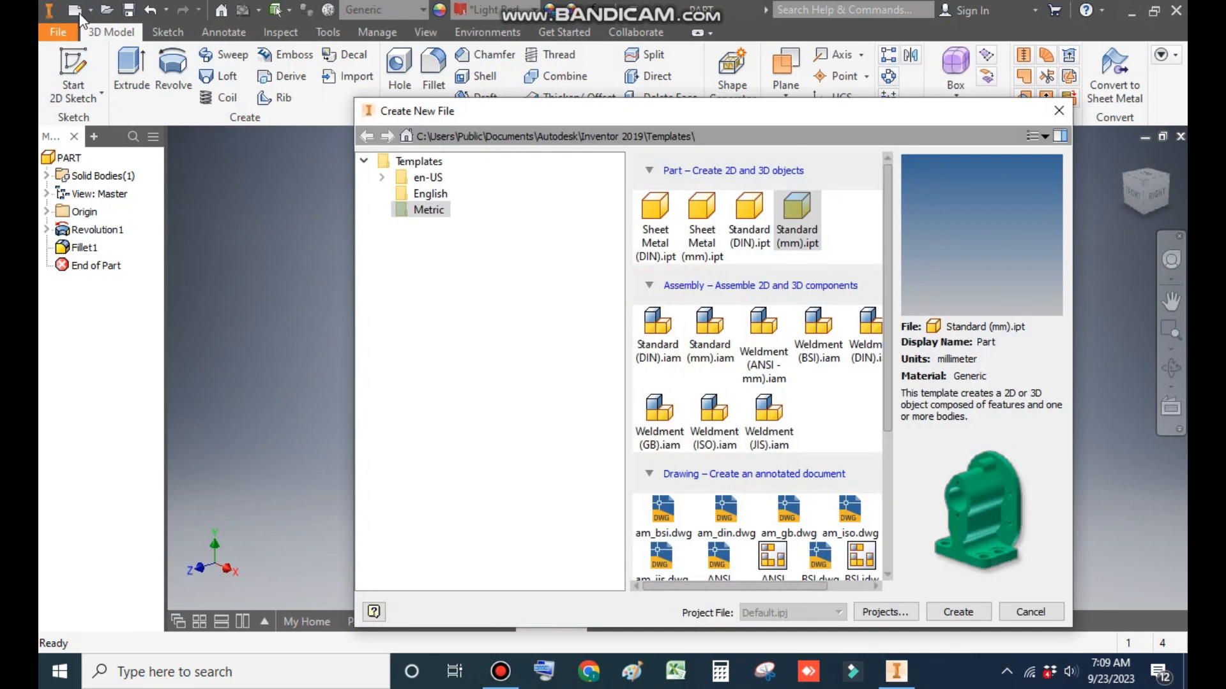
double_click(798, 208)
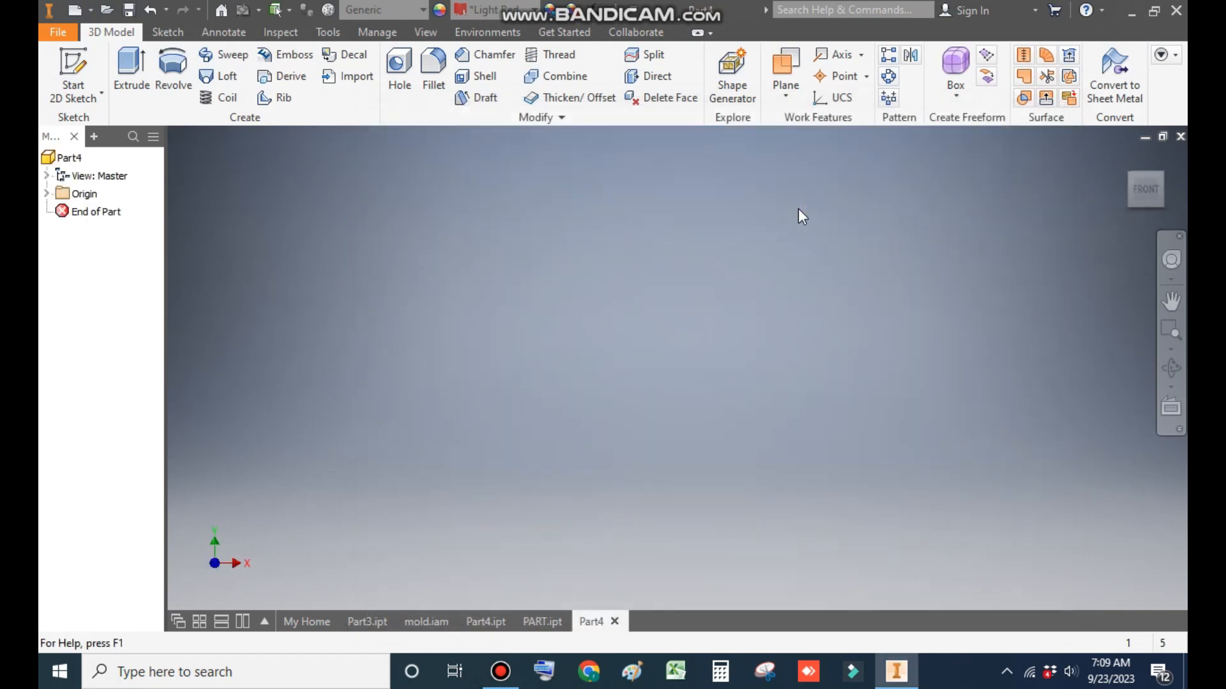
Step: Start a sketch on the horizontal origin plane and draw a centre rectangle about 54 mm tall, centred on the origin
click(74, 64)
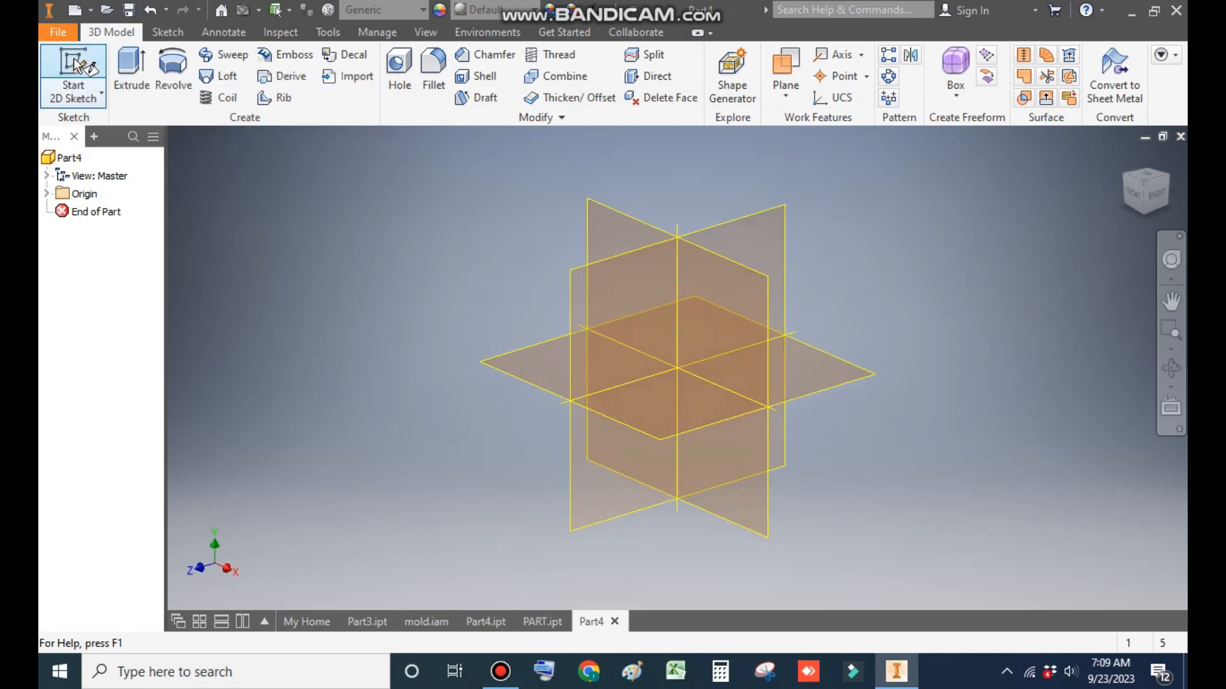
click(539, 361)
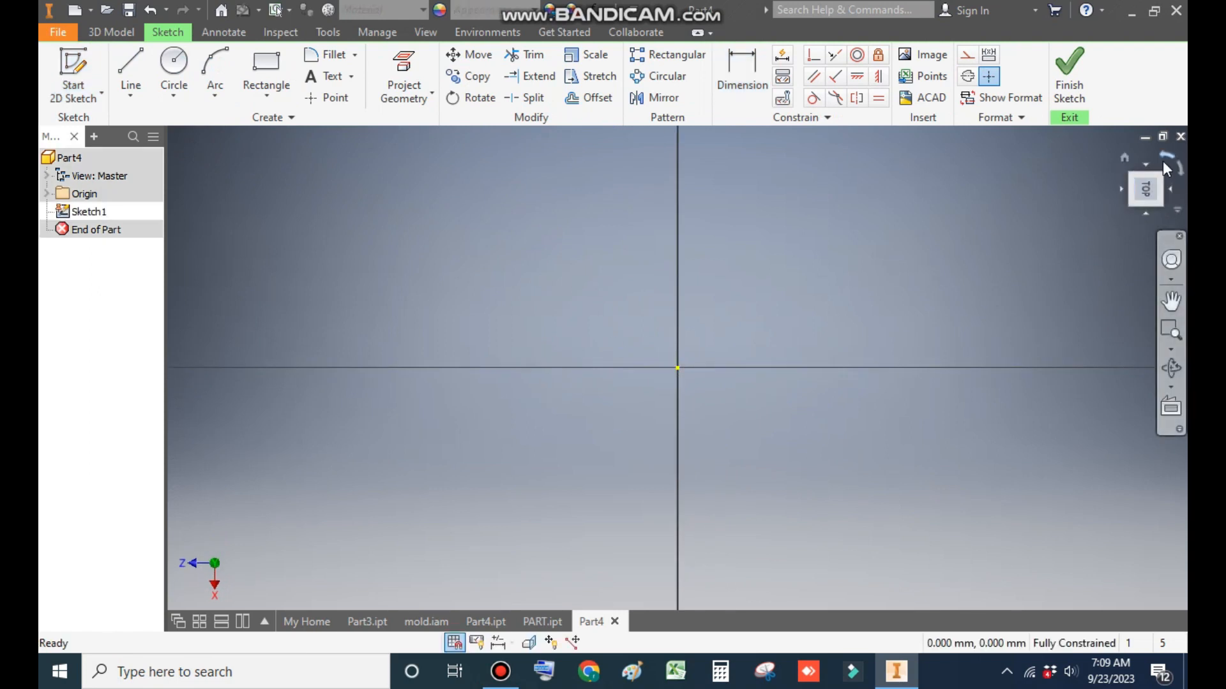
click(1162, 159)
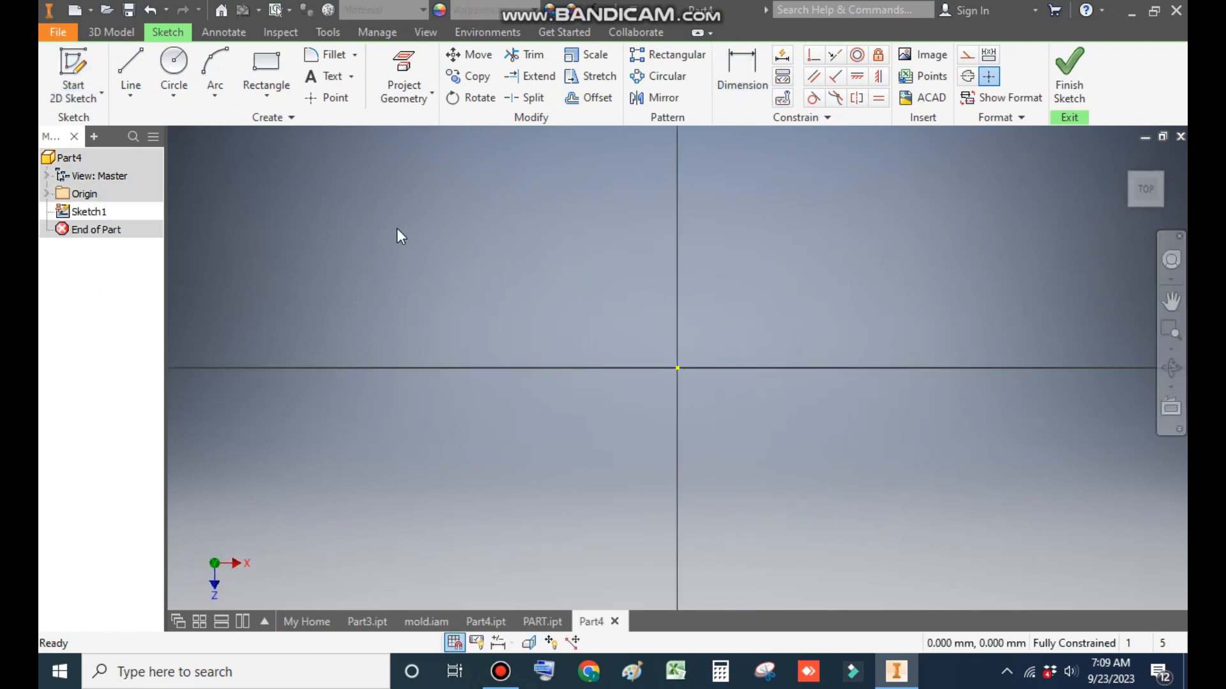
click(261, 99)
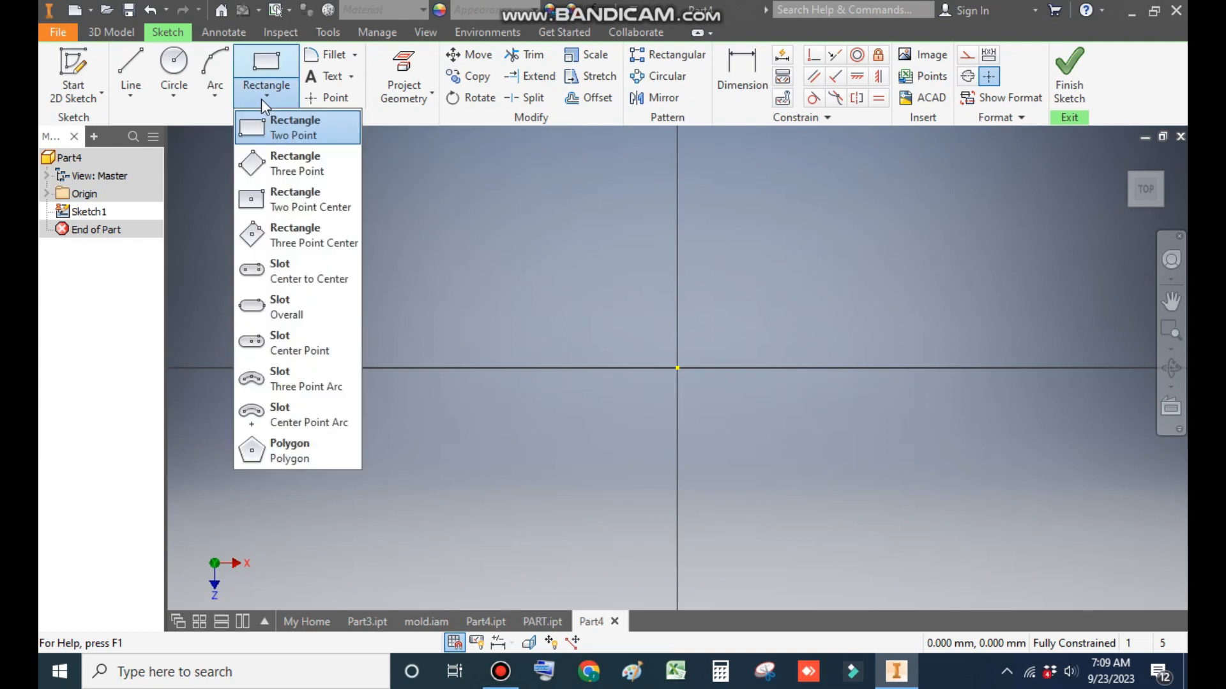
click(289, 196)
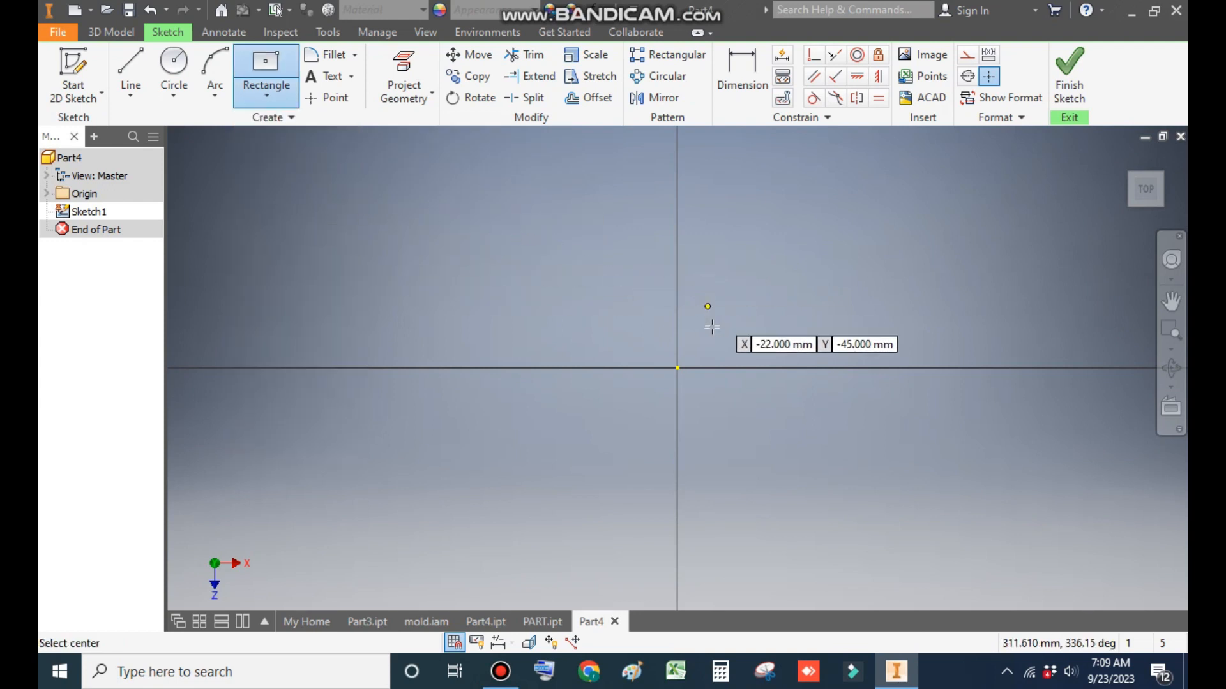
click(677, 367)
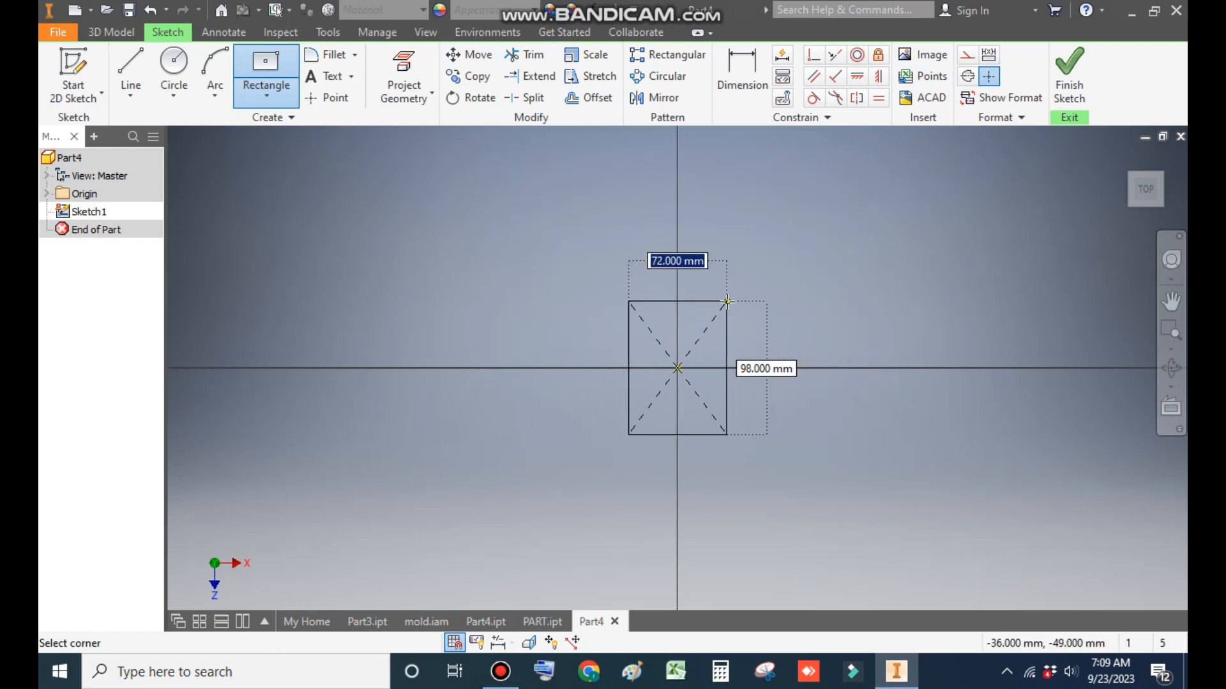
click(718, 331)
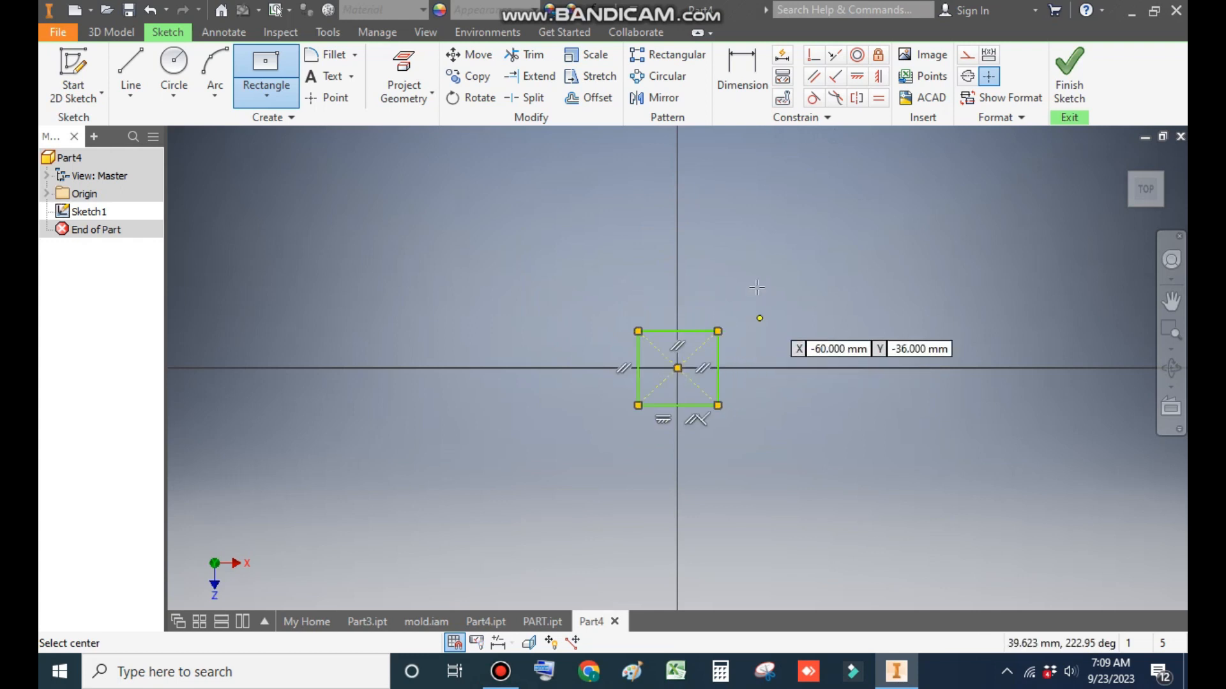
Step: Dimension the rectangle 30 mm vertically and 25 mm horizontally
click(758, 95)
click(639, 369)
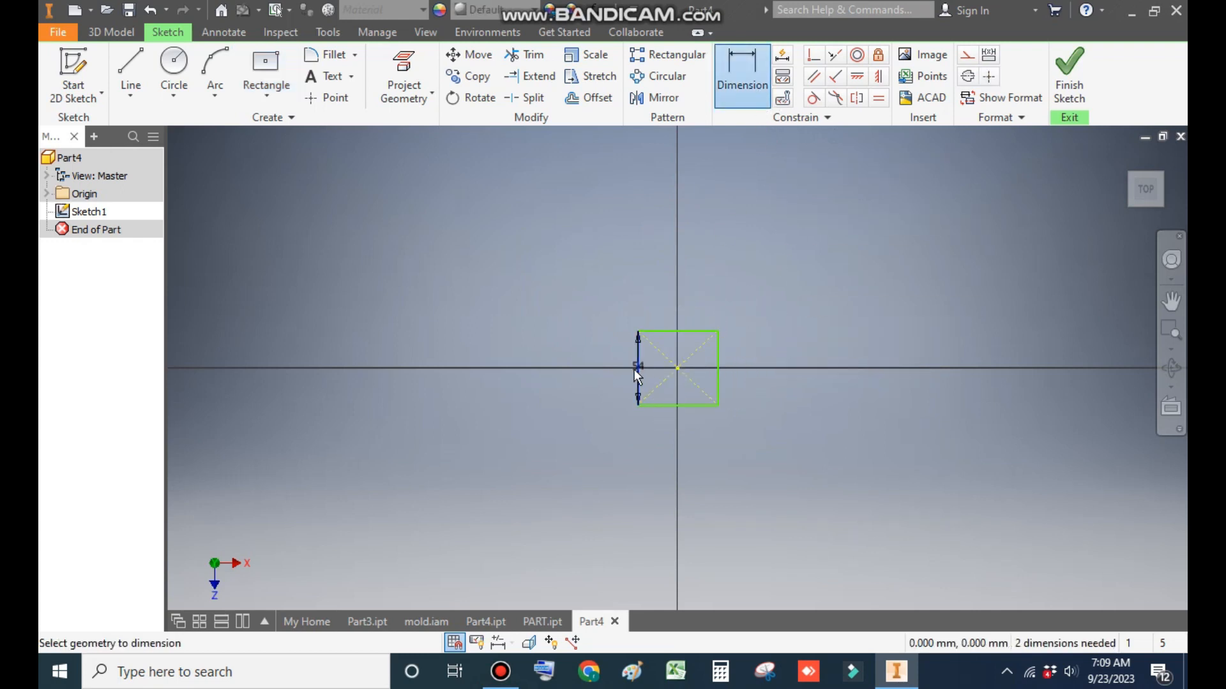
click(603, 375)
text(30)
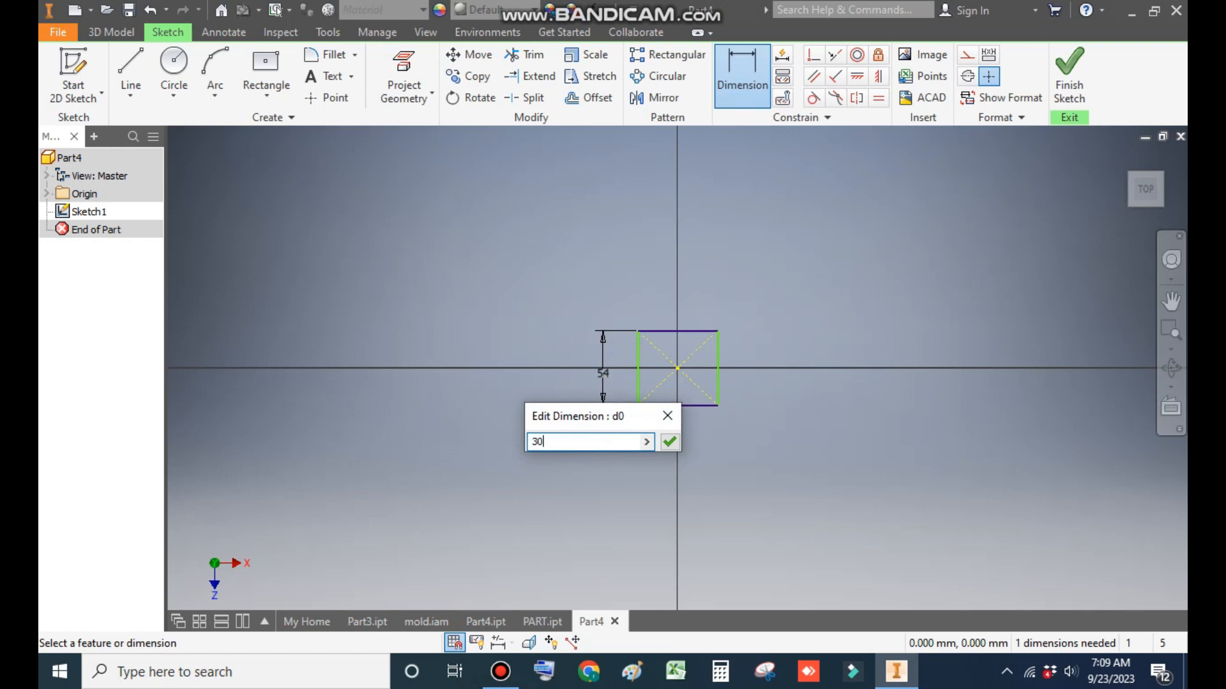
key(Return)
scroll(664, 348, up, 5)
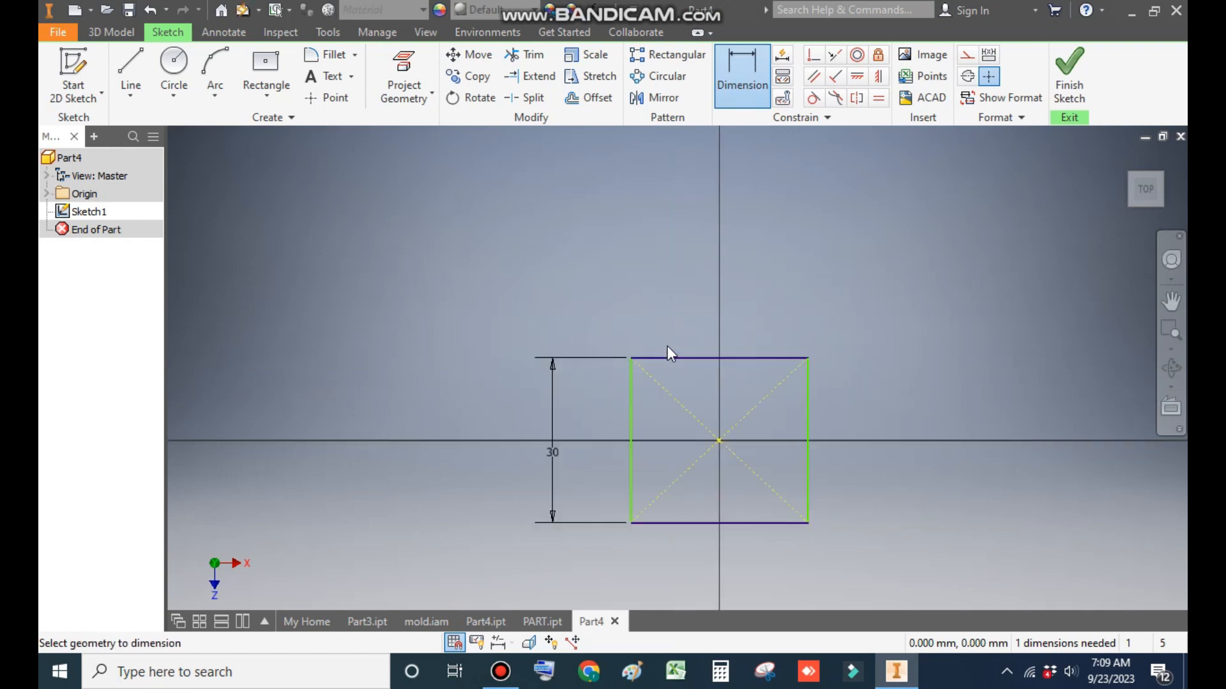
click(703, 358)
click(701, 323)
text(25)
key(Return)
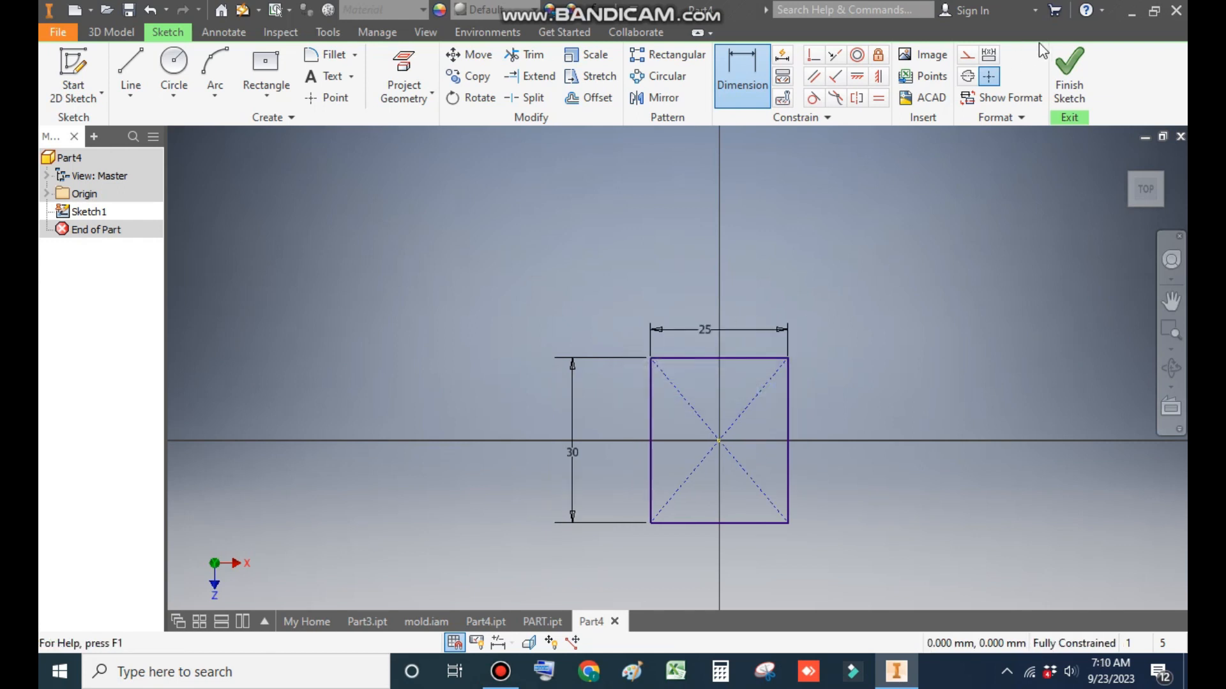
Step: Finish the sketch and extrude the rectangle upward by 10 mm into a solid block
click(1050, 78)
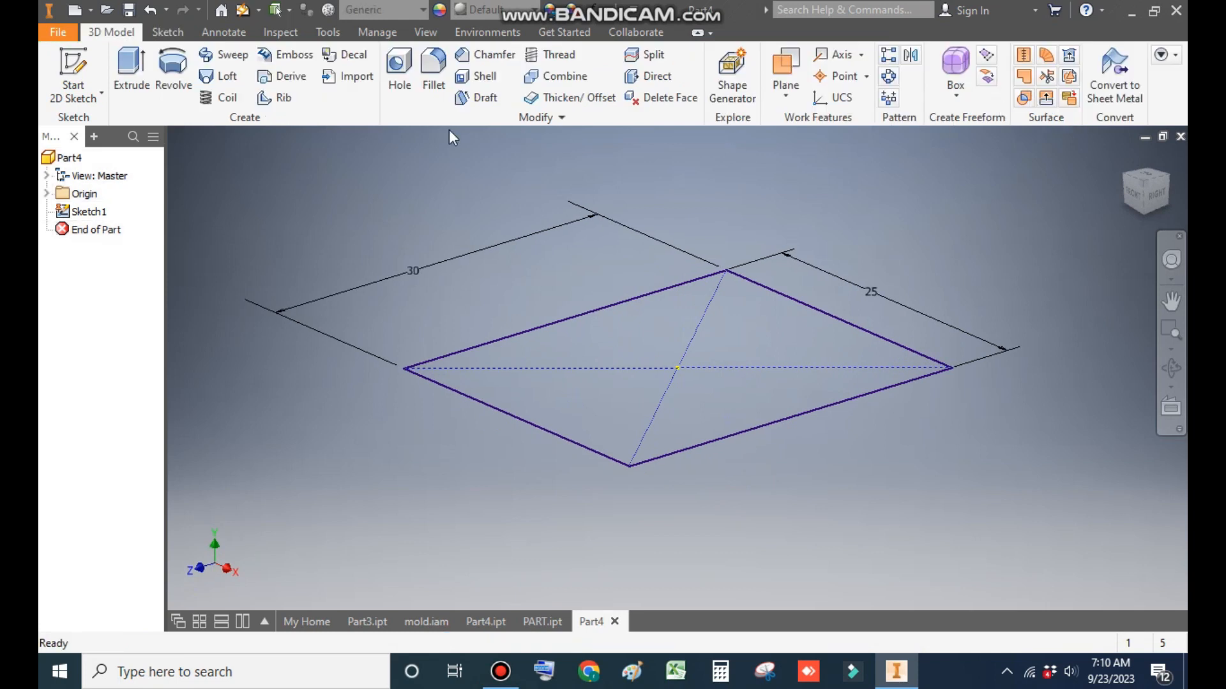
click(130, 78)
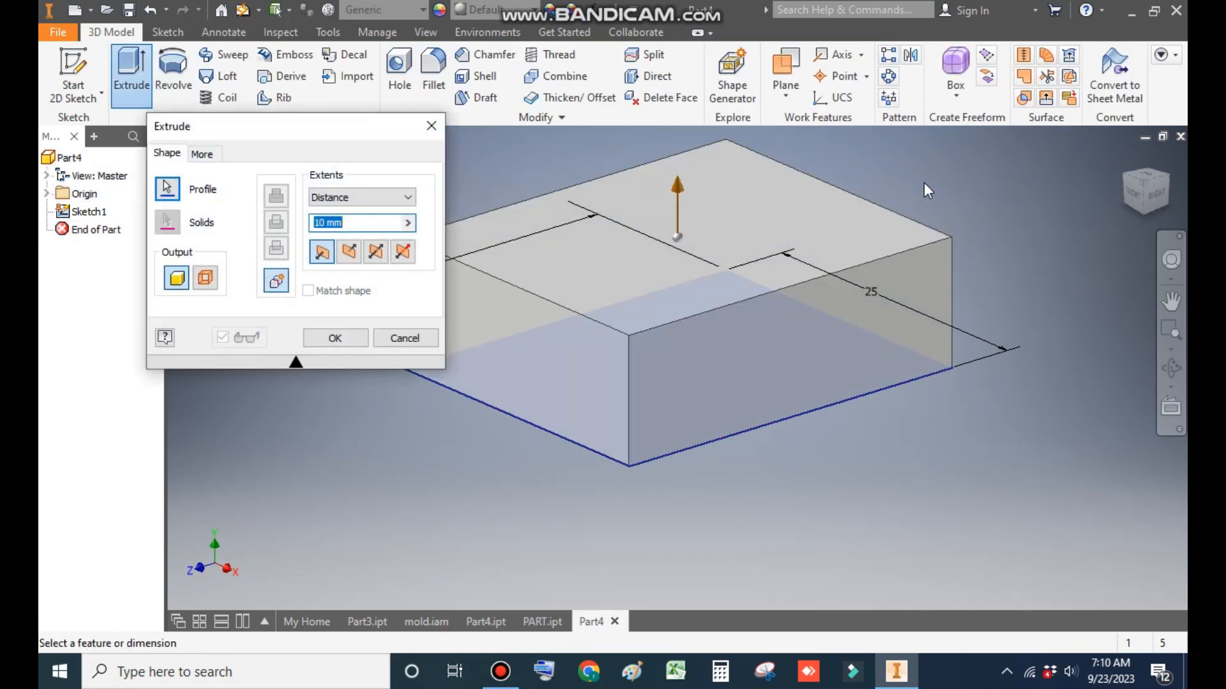
click(351, 340)
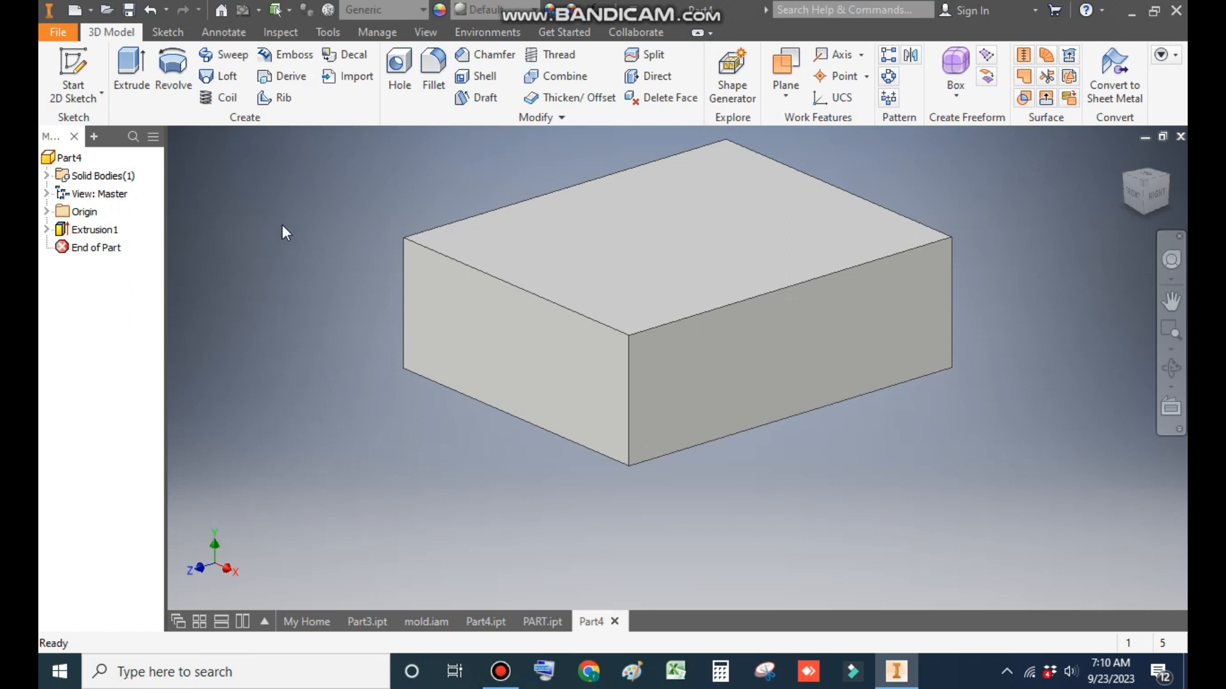
click(487, 15)
click(485, 16)
middle_drag(339, 194, 413, 278)
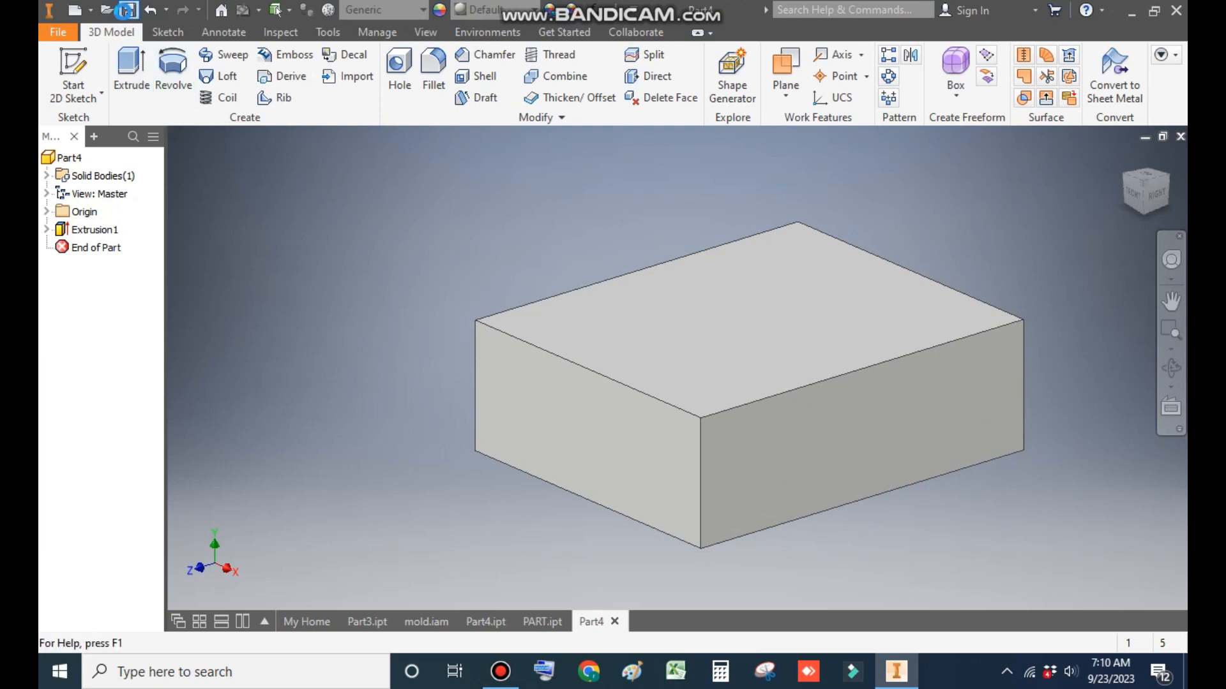
Step: Save the block part as CORE in the New folder
click(127, 10)
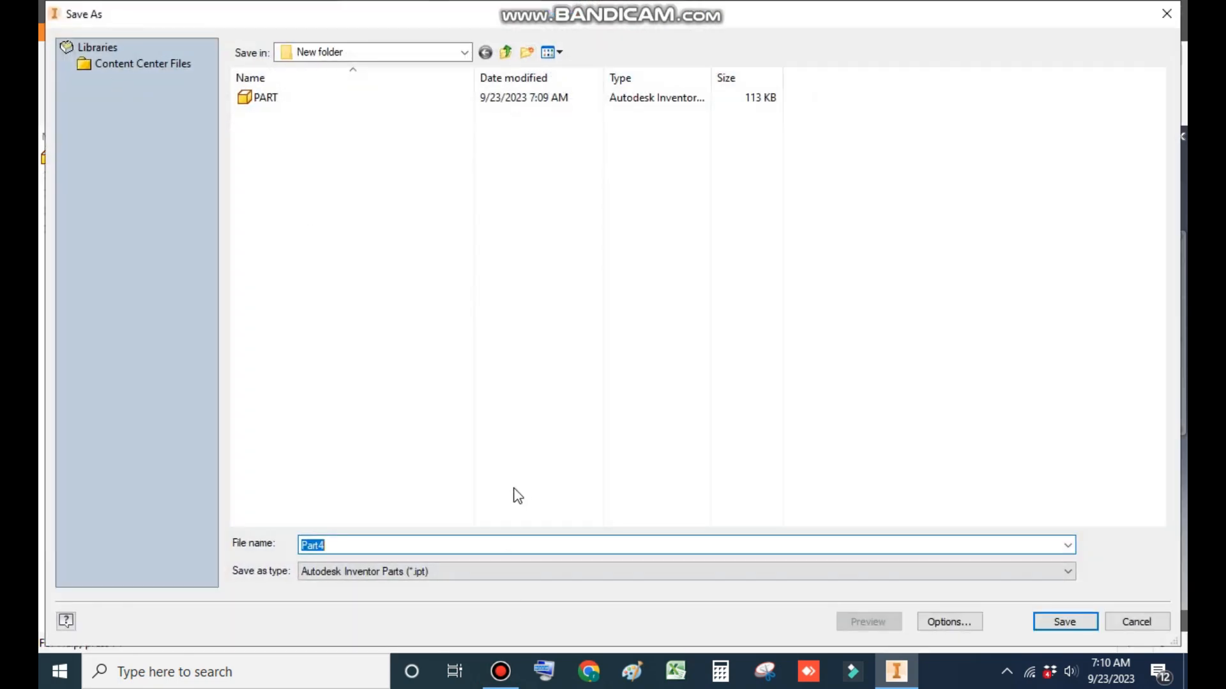
text(CORE)
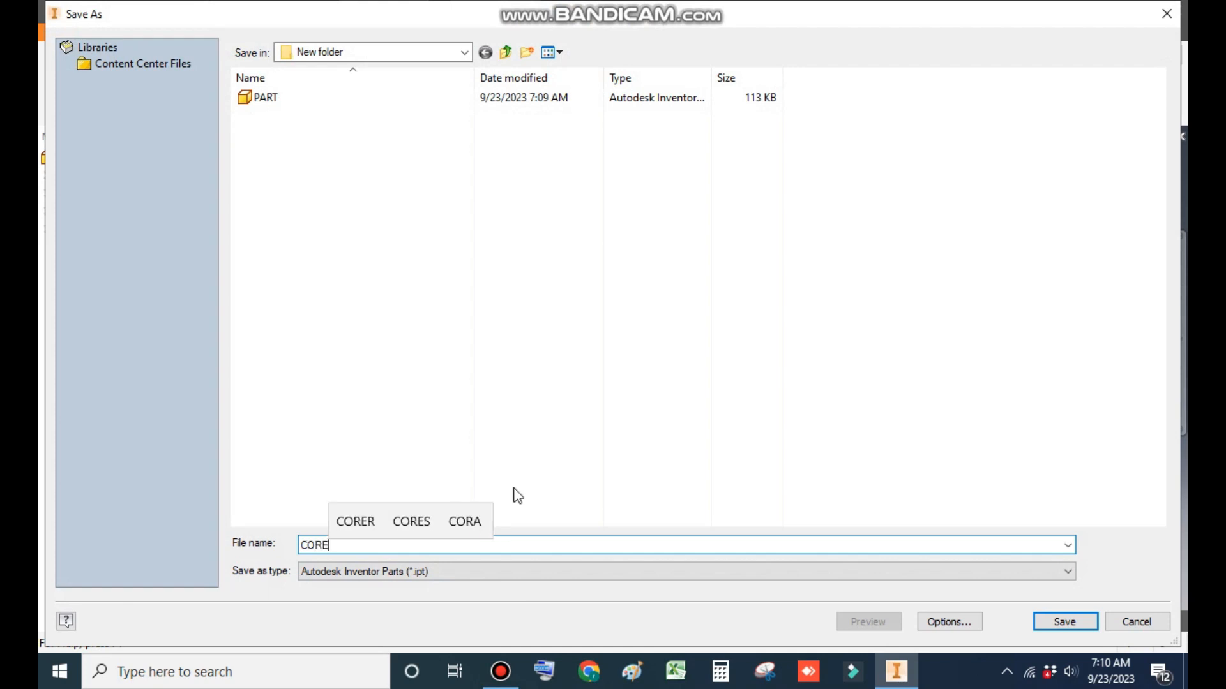
key(Return)
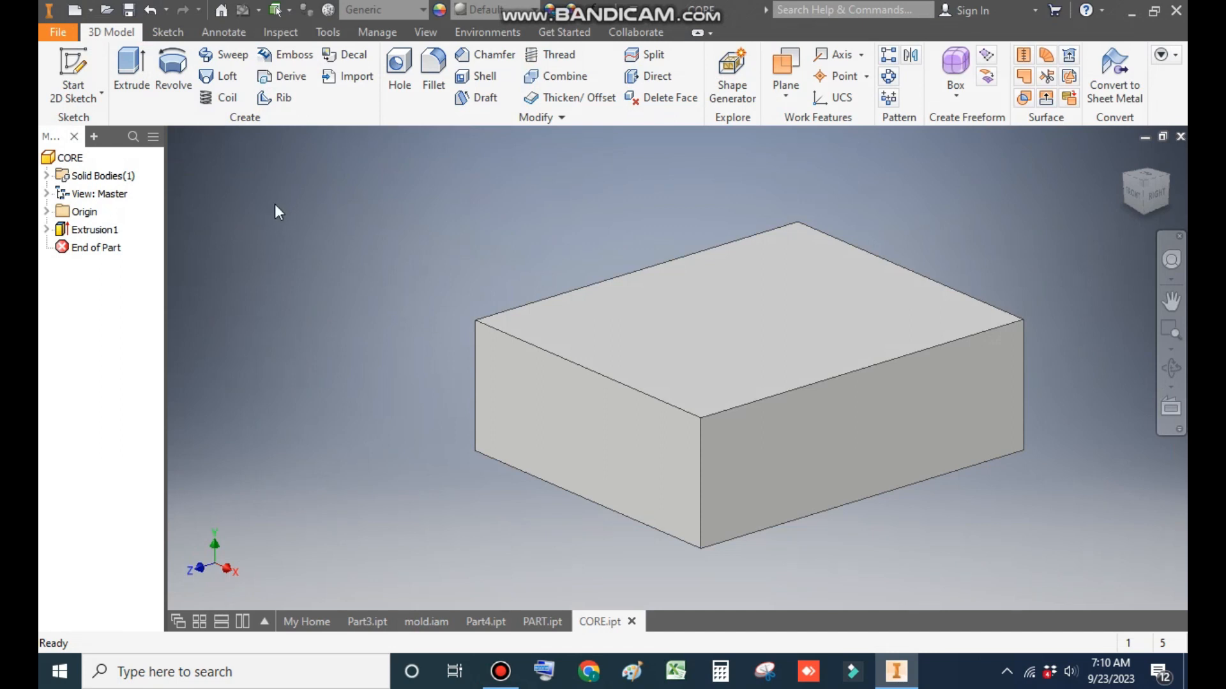
Step: Create an assembly from the Standard (mm).iam template and place one instance each of CORE and PART from the New folder
click(74, 11)
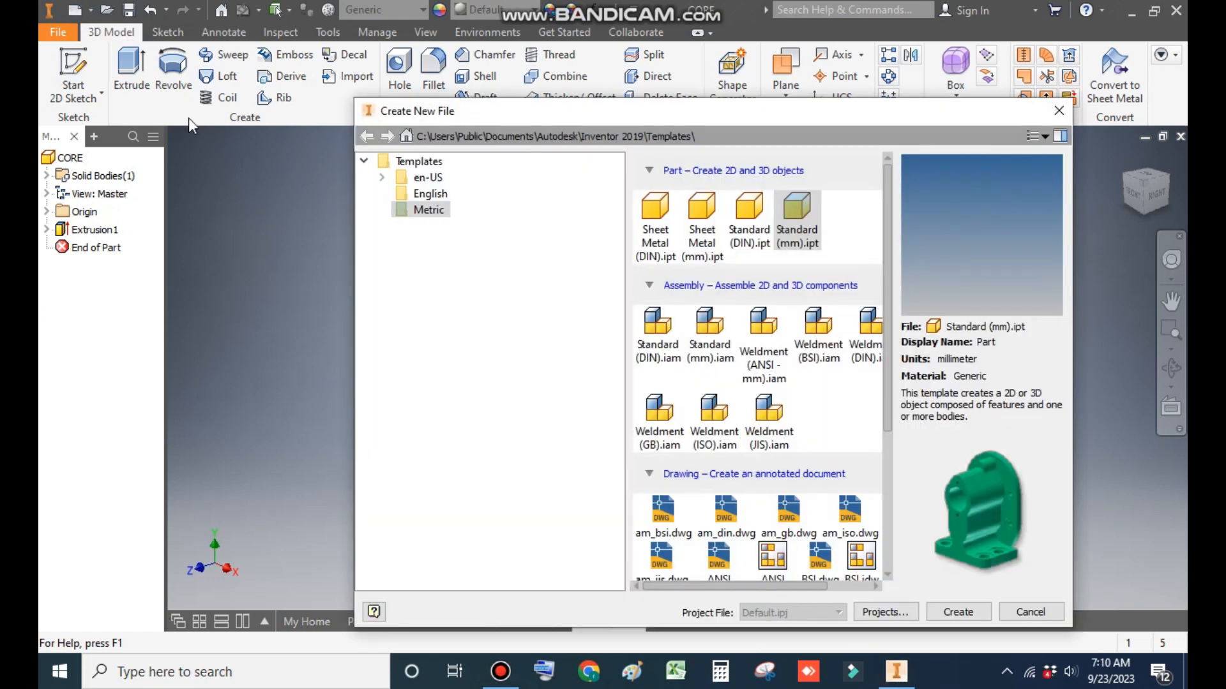
click(710, 327)
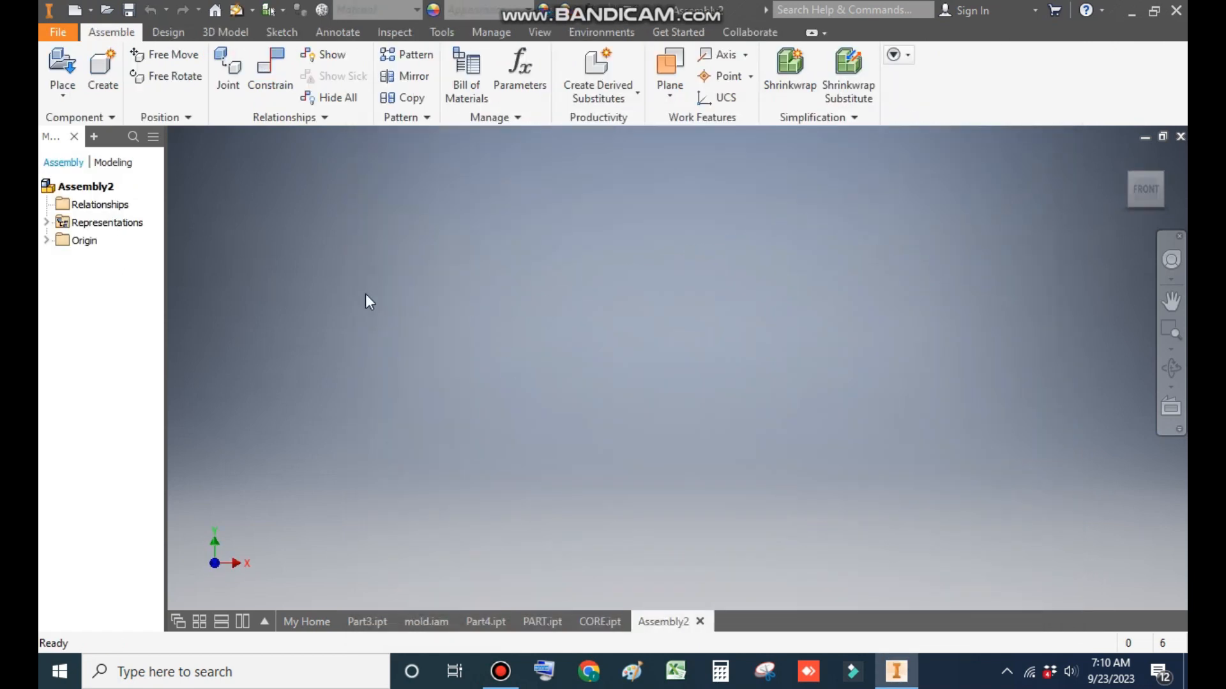
click(61, 67)
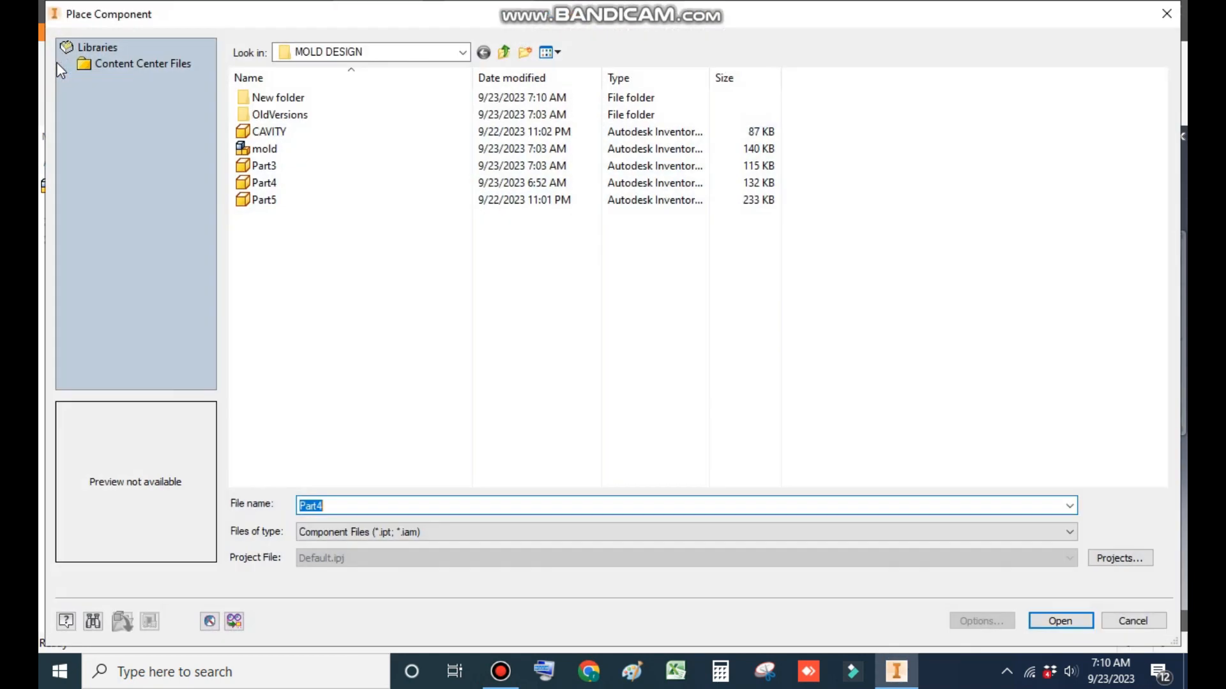
double_click(282, 98)
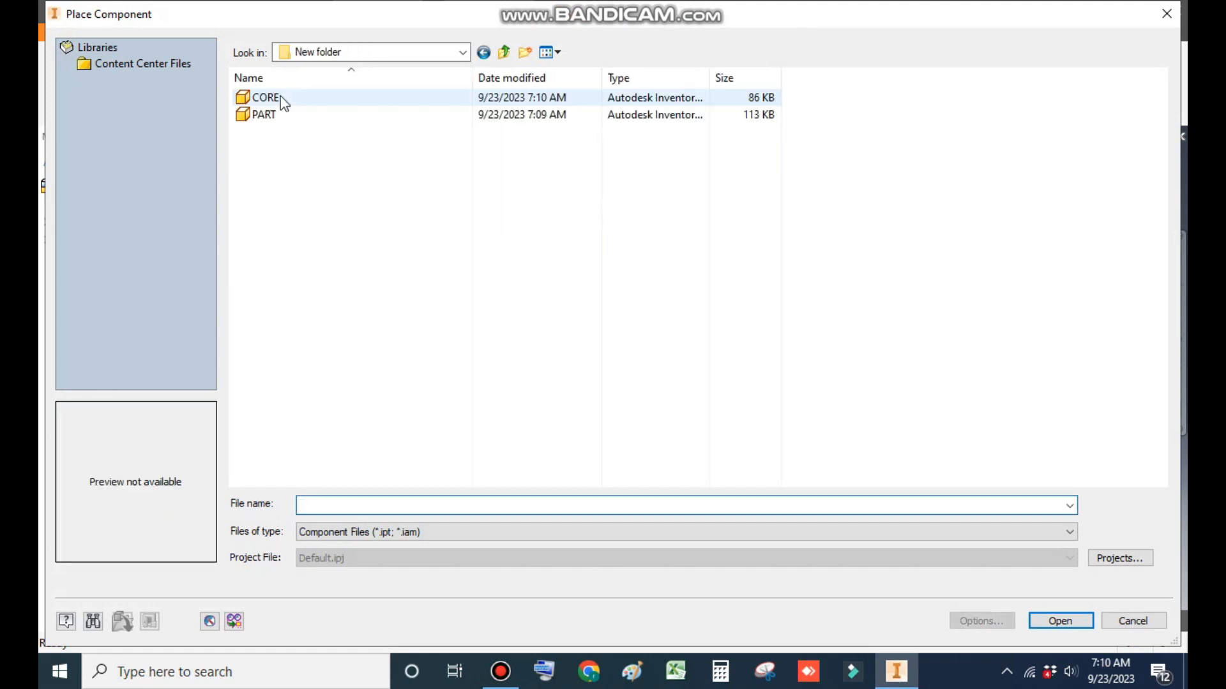
drag(281, 140, 257, 87)
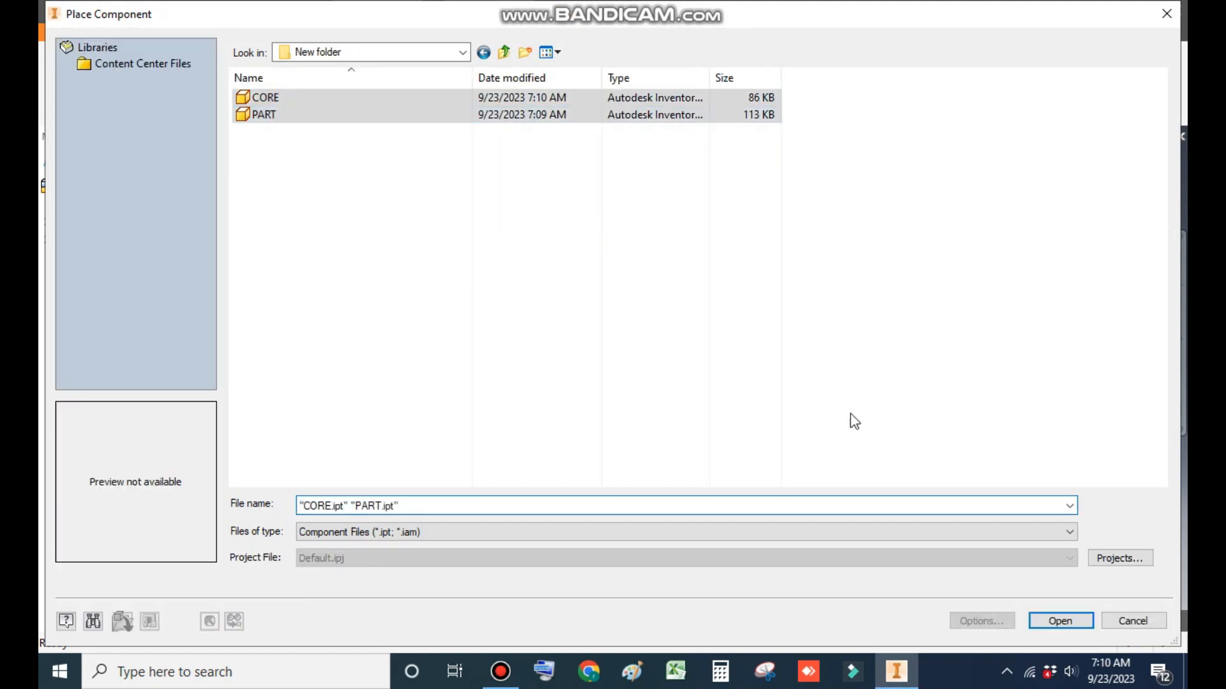
click(1063, 622)
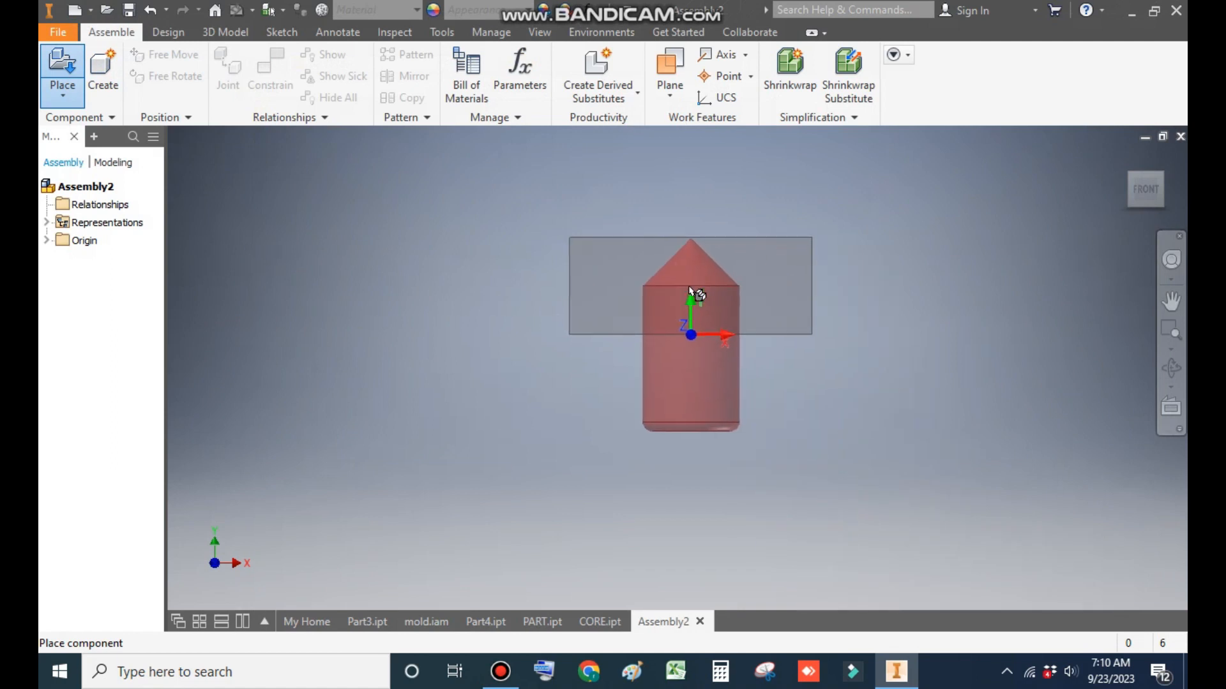
click(845, 329)
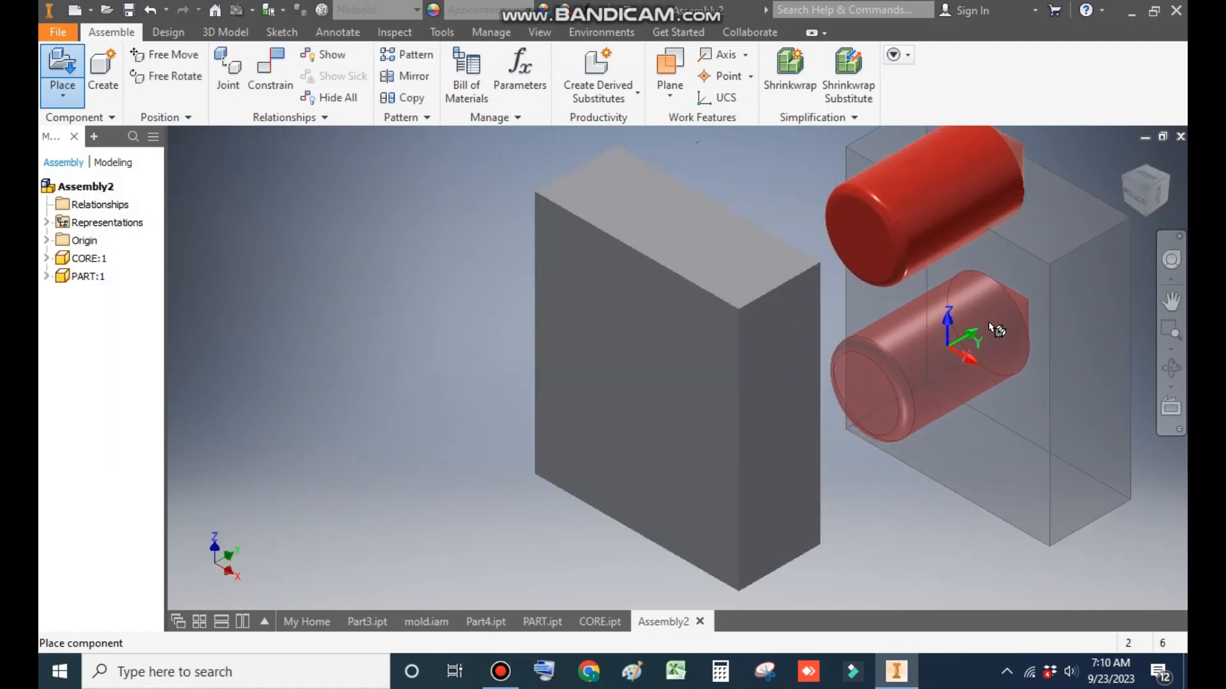
key(Escape)
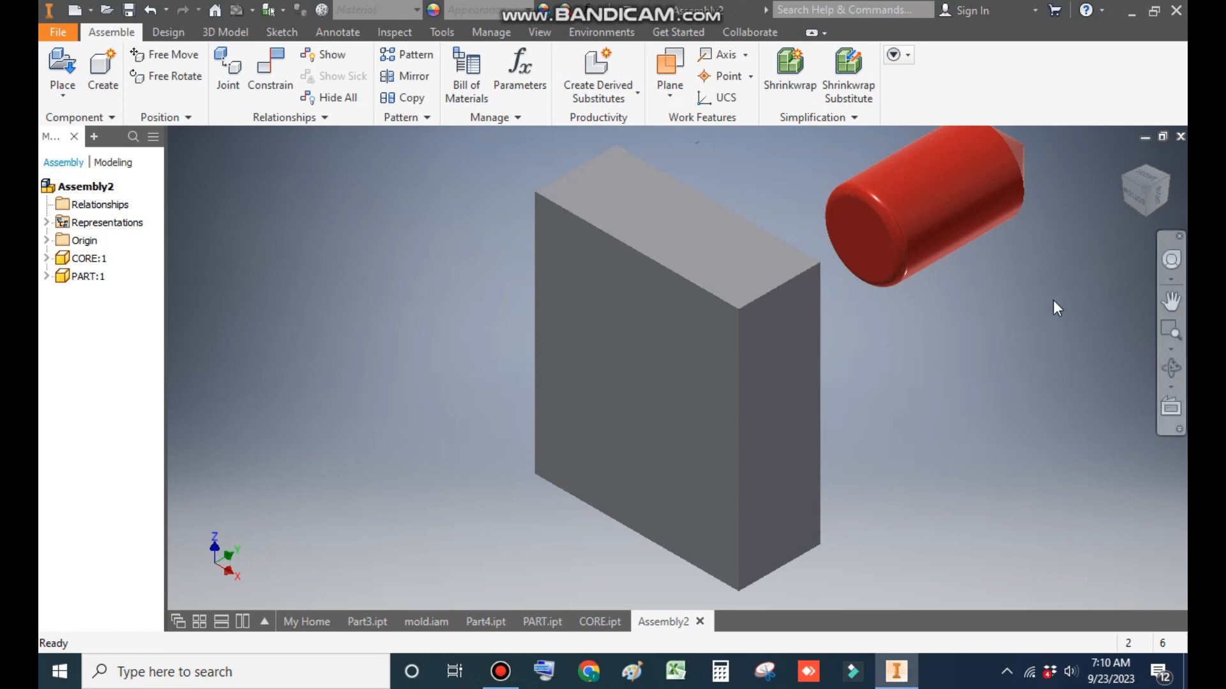
Step: Set the assembly's lighting style to Grey Room and its visual style to shaded with visible model edges
middle_drag(1053, 300, 1005, 362)
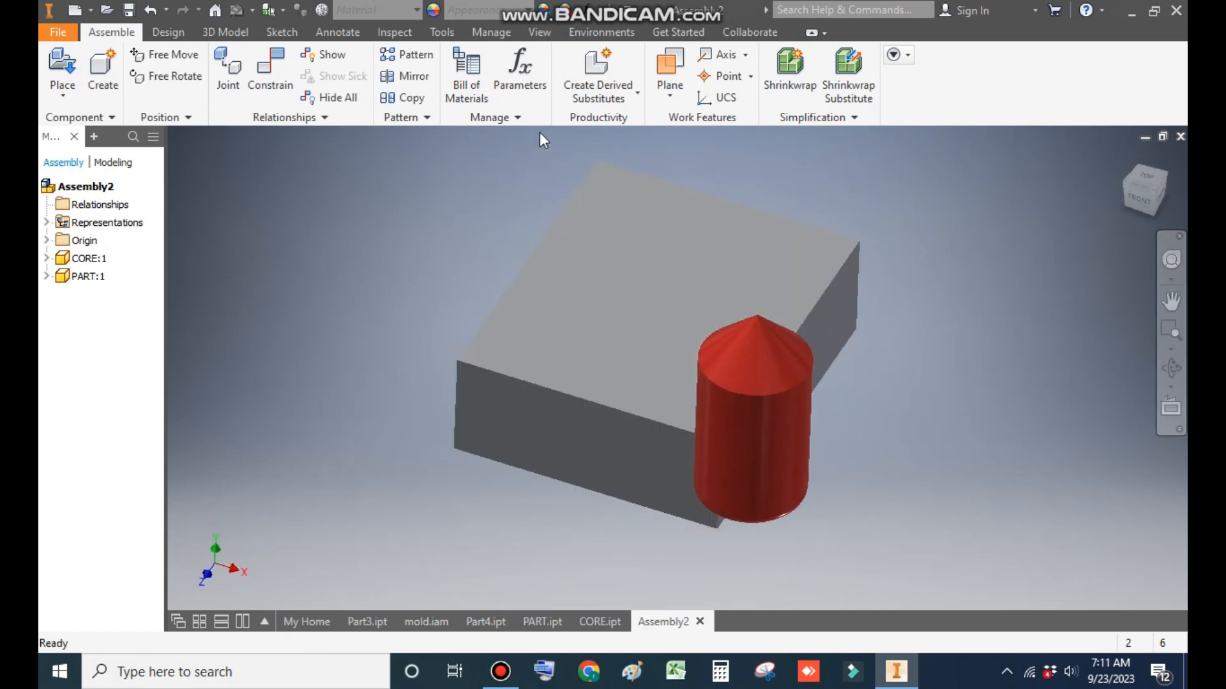
click(540, 35)
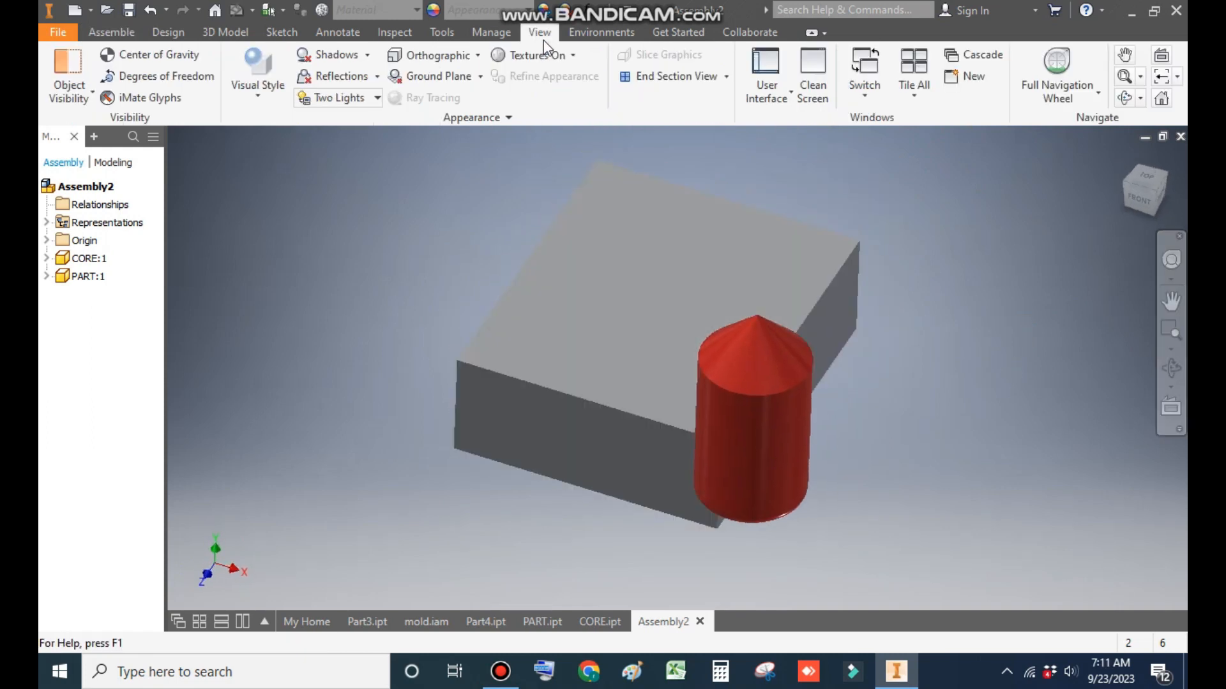
click(362, 102)
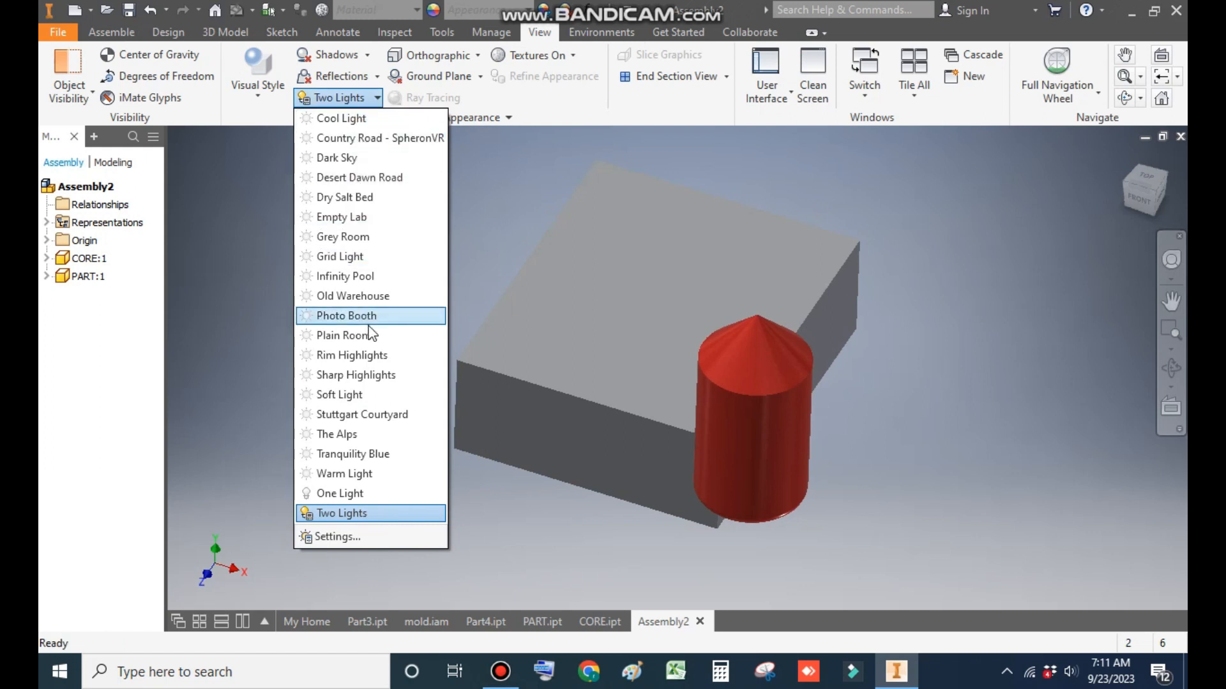
click(363, 238)
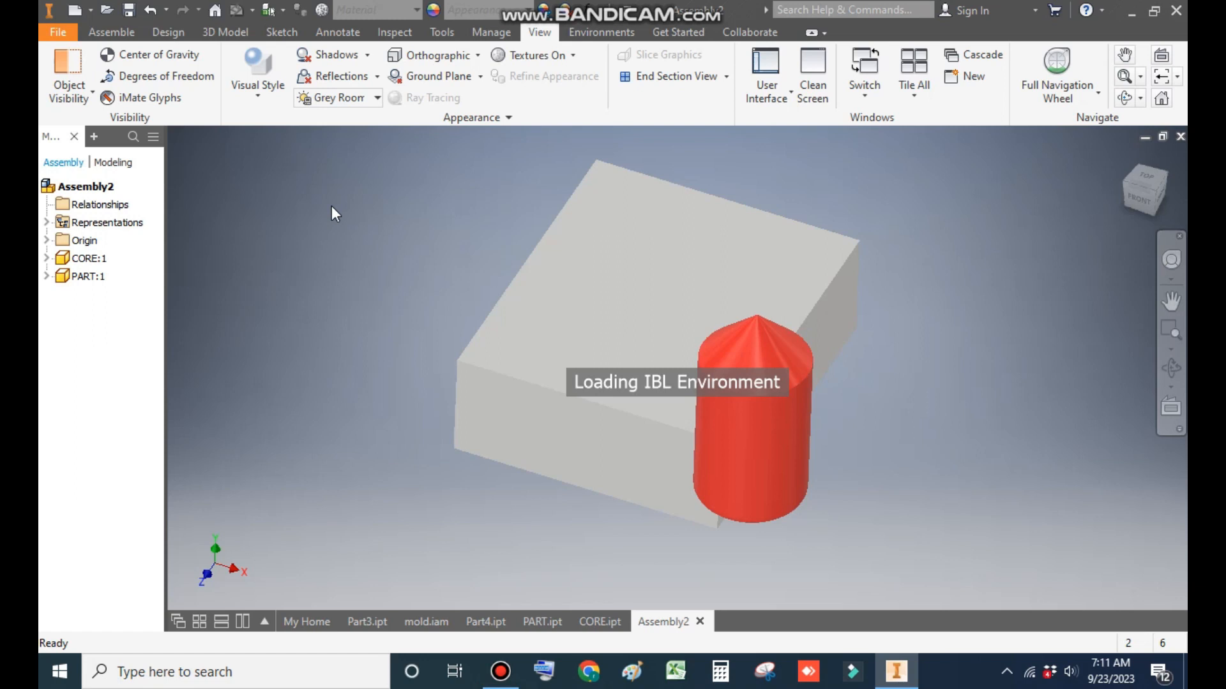
click(254, 102)
click(287, 199)
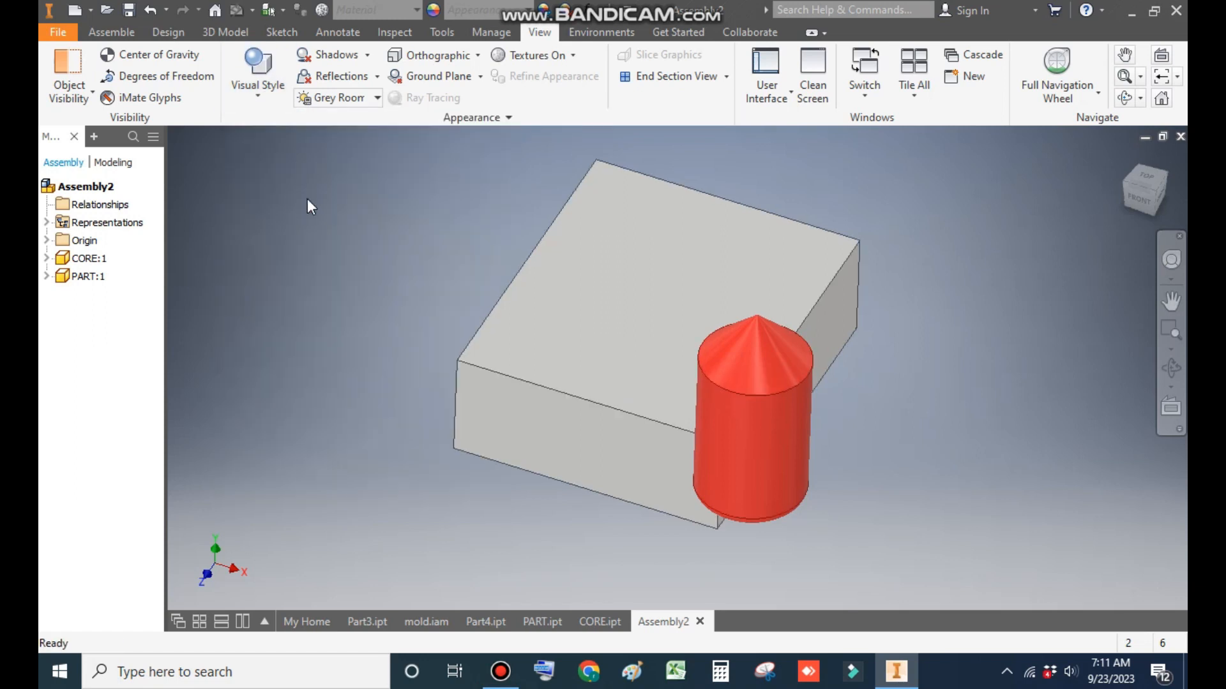
Step: Move the red pointed PART component away from the CORE block so that the two no longer overlap in an isometric view
click(1148, 191)
scroll(702, 428, up, 5)
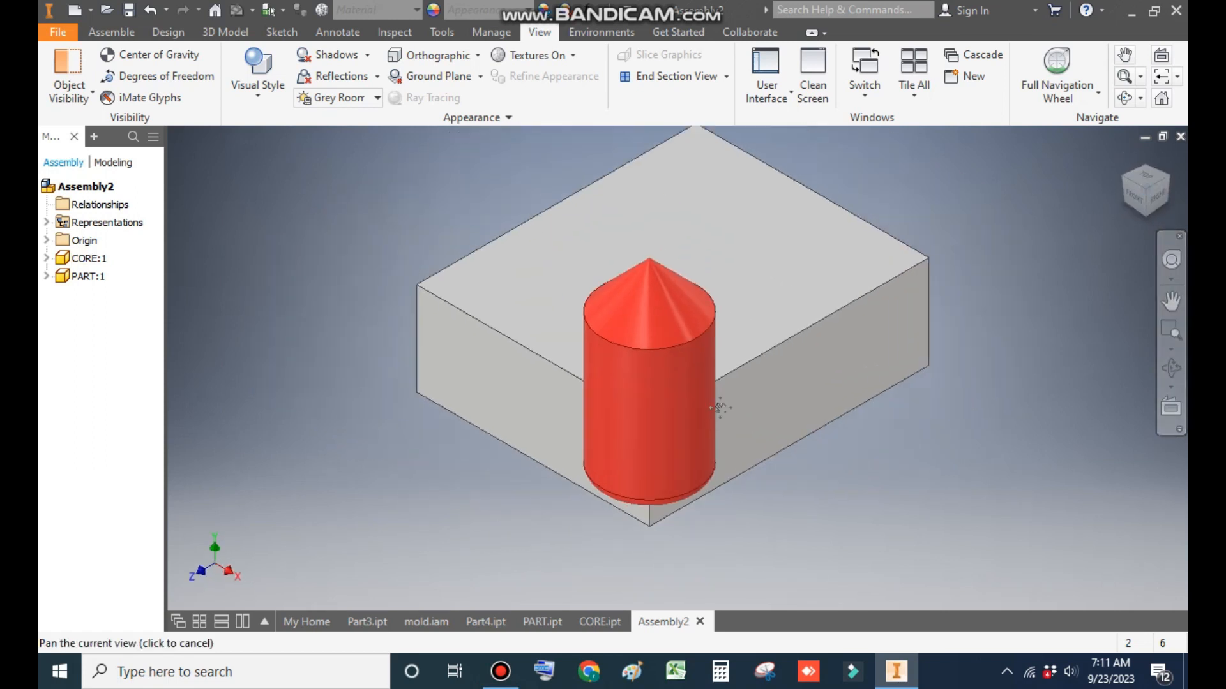
middle_drag(780, 415, 771, 423)
drag(643, 440, 1175, 255)
drag(805, 352, 766, 404)
click(849, 235)
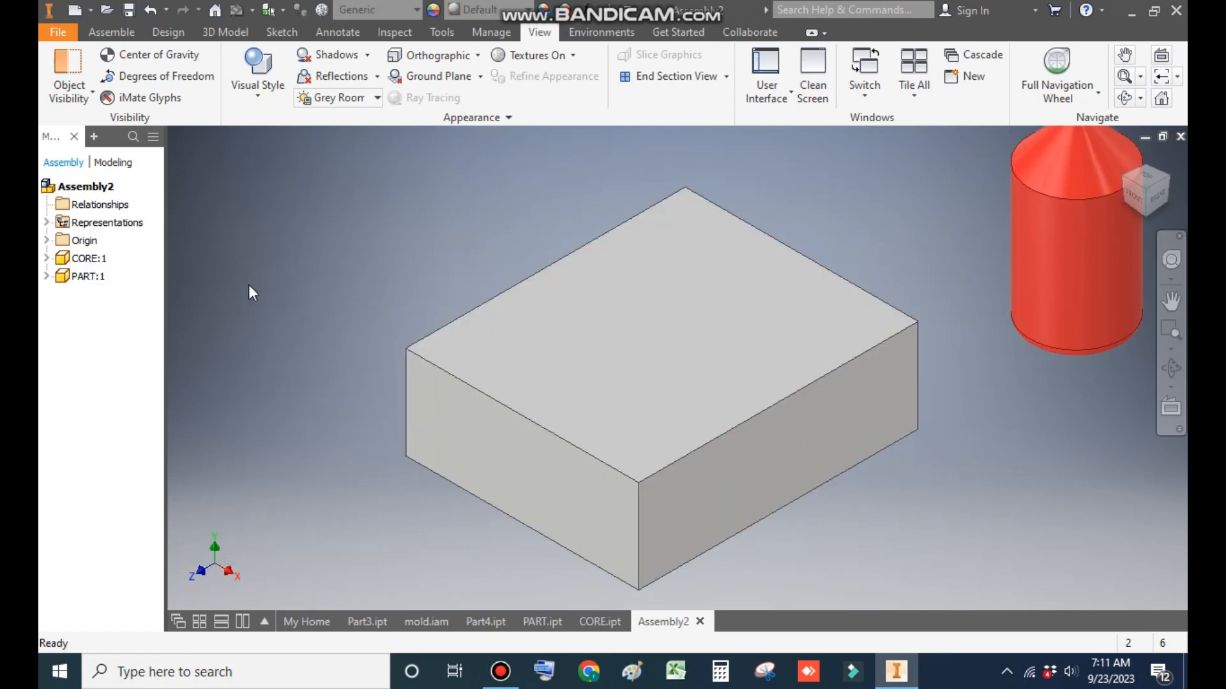
click(714, 320)
click(354, 232)
Step: Mate the assembly's origin YZ plane with the YZ plane of the CORE component
click(46, 258)
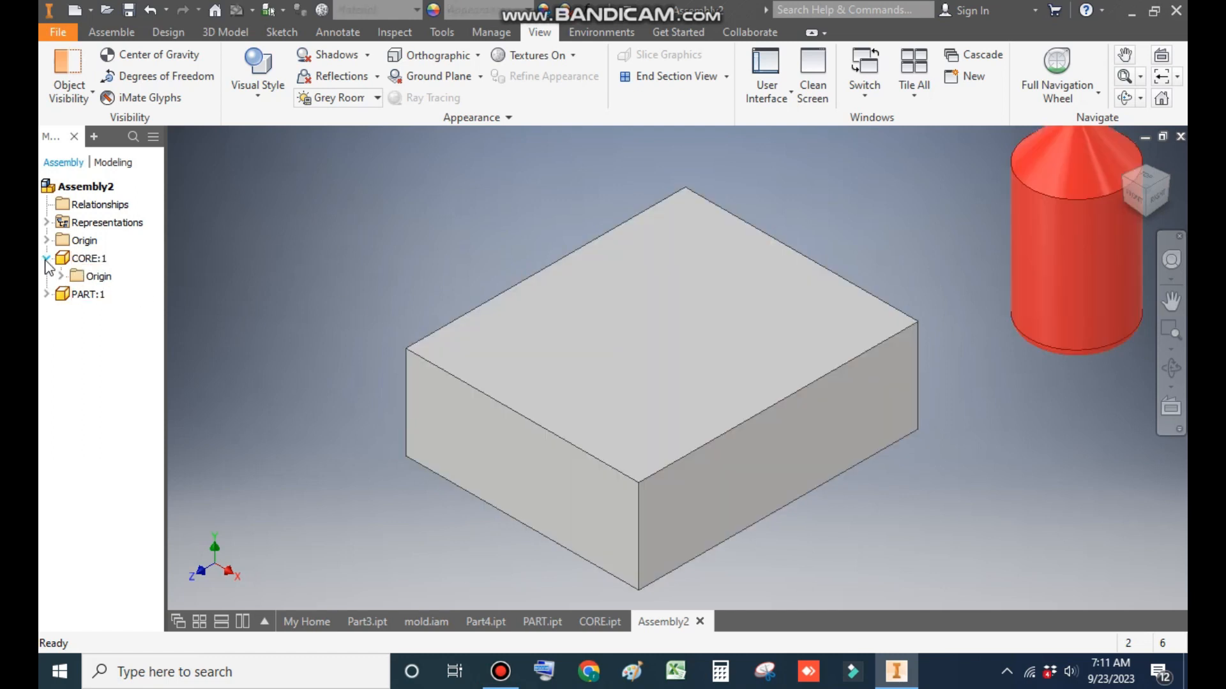
click(61, 276)
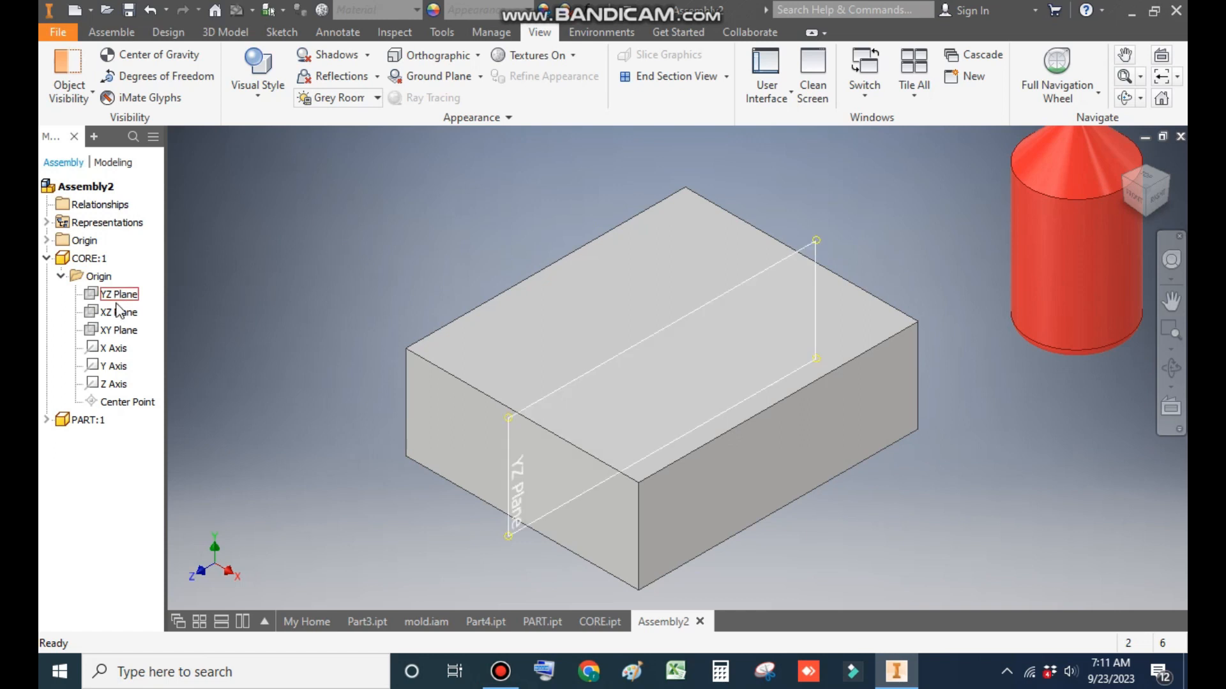
click(131, 32)
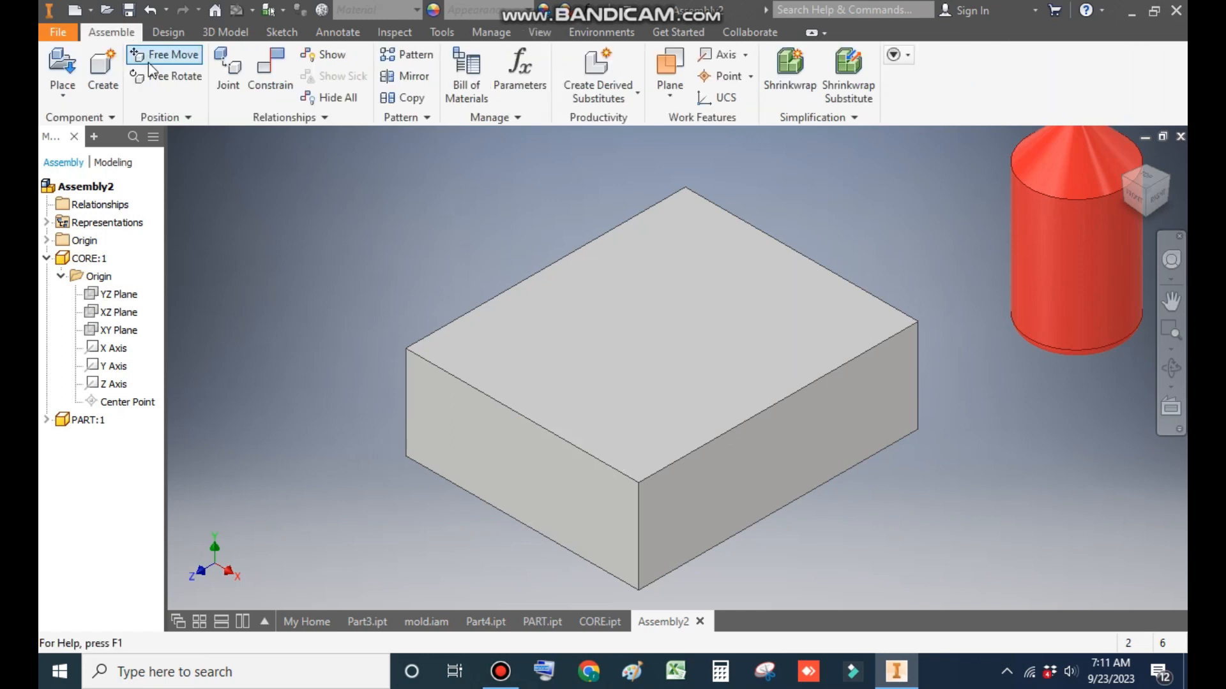
click(267, 80)
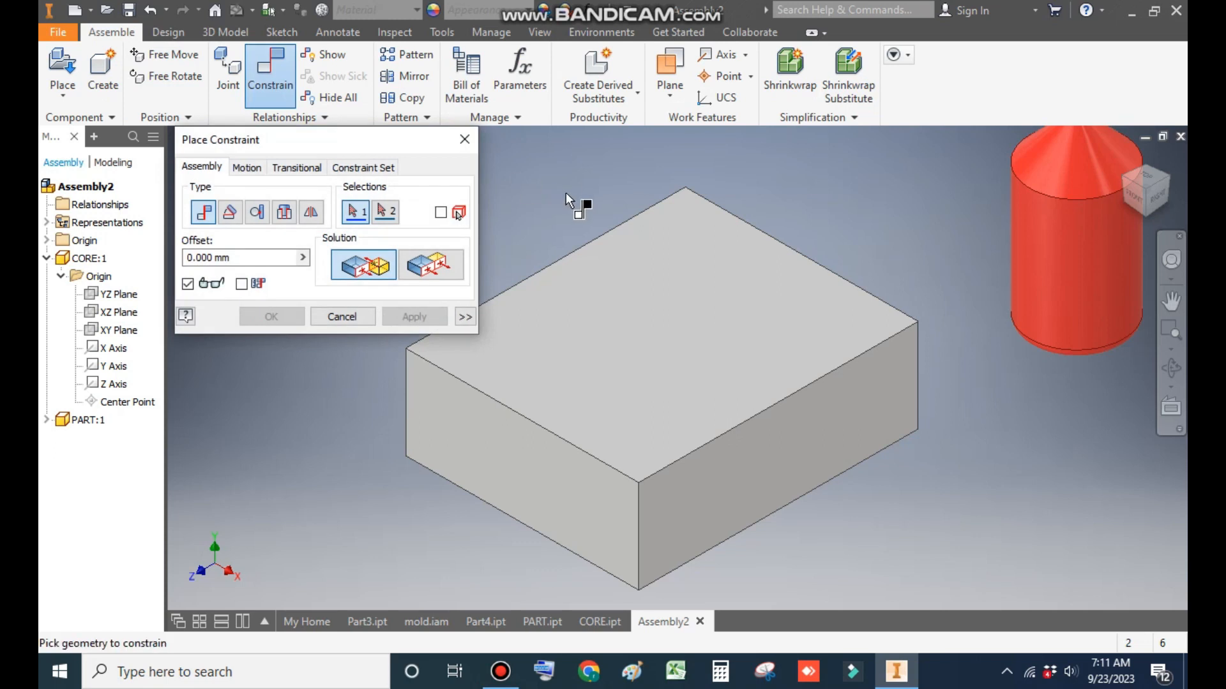
middle_drag(568, 195, 686, 190)
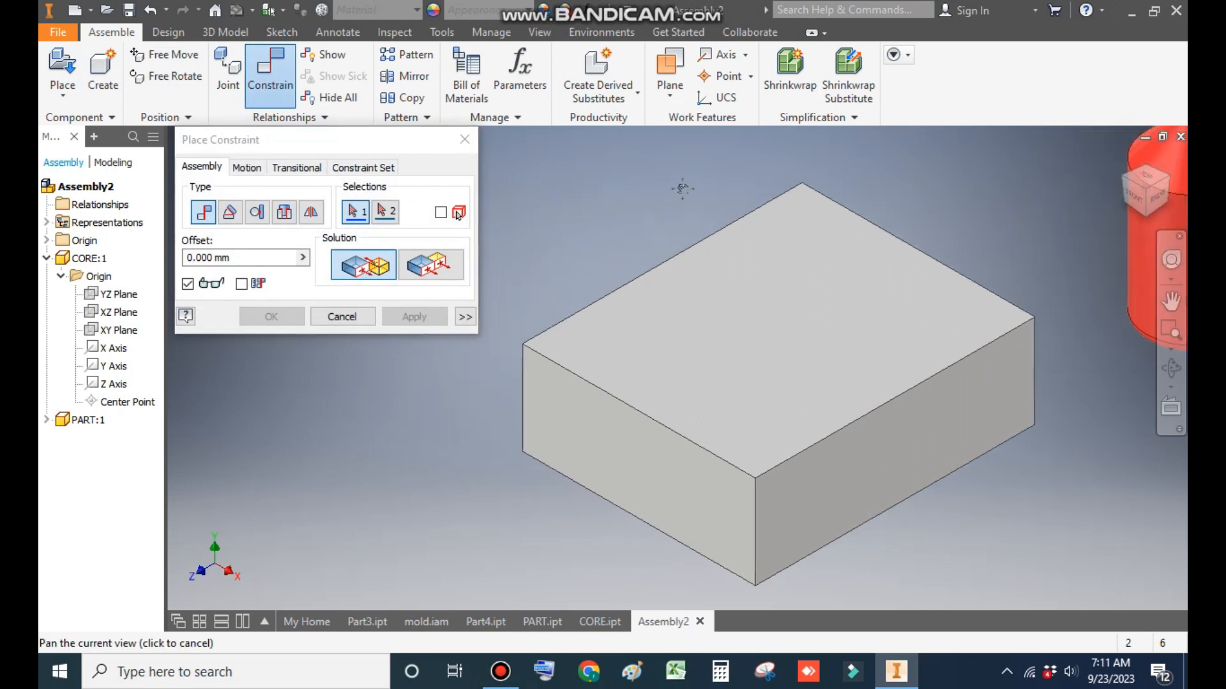
click(46, 241)
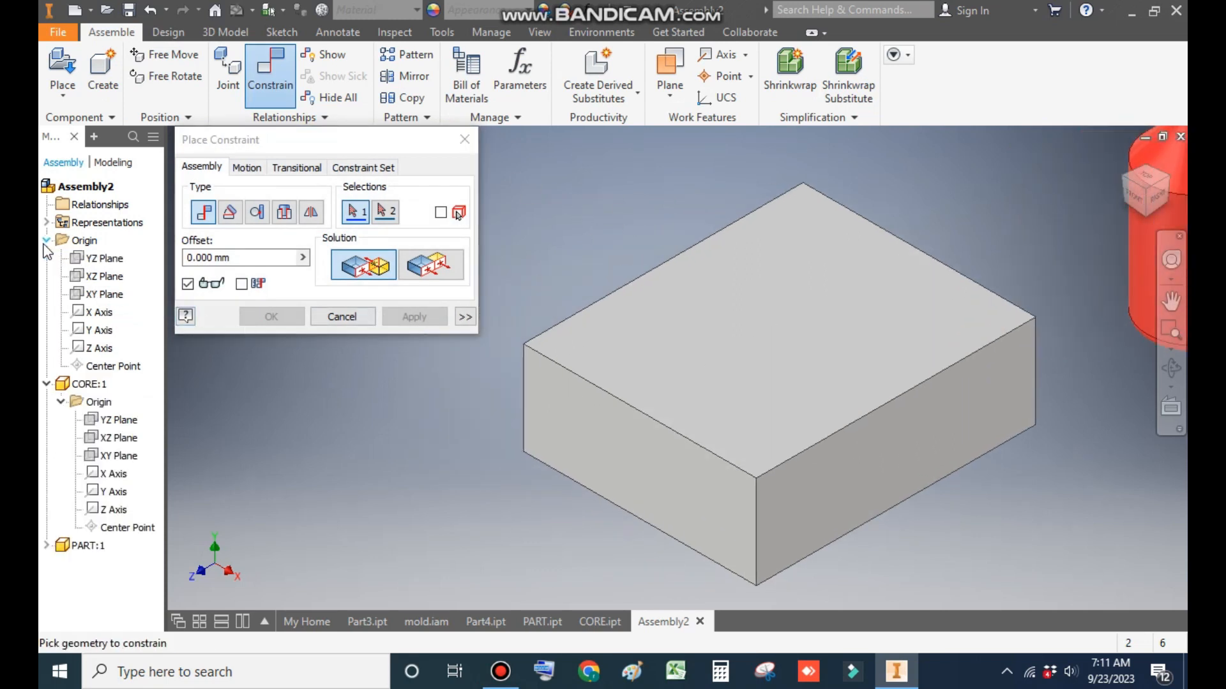
click(103, 262)
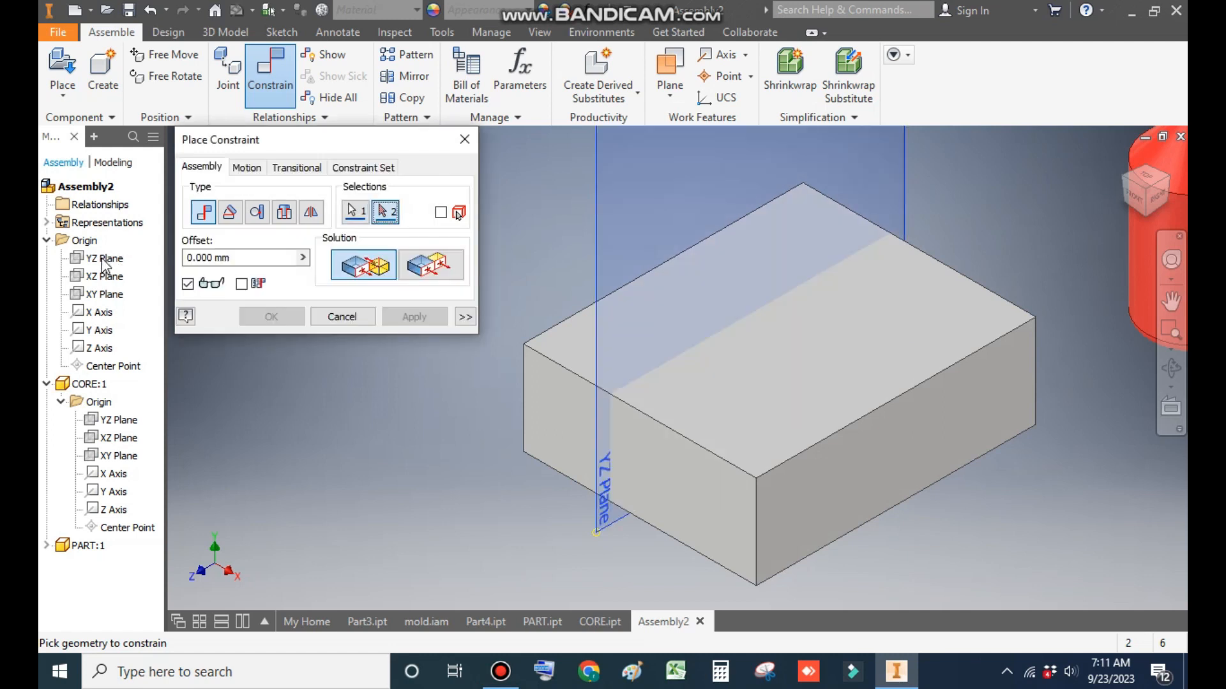
click(120, 422)
click(415, 318)
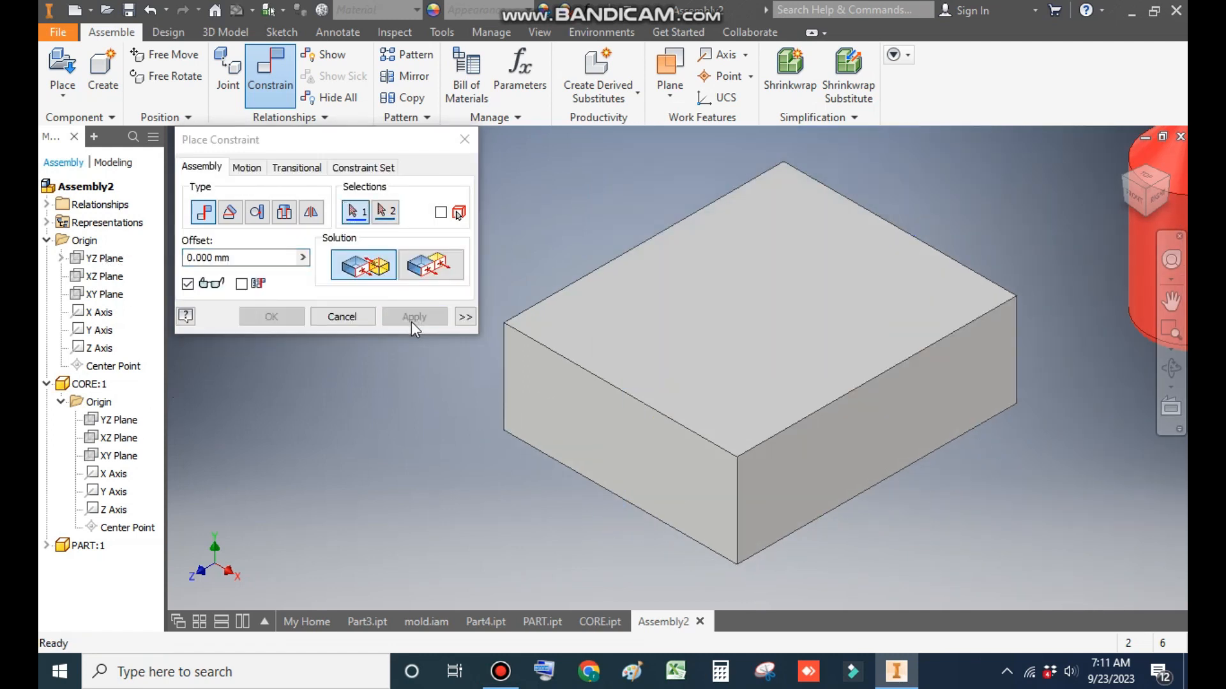
Step: Constrain the assembly's origin XZ plane to CORE's XZ plane using the Flush solution
click(104, 281)
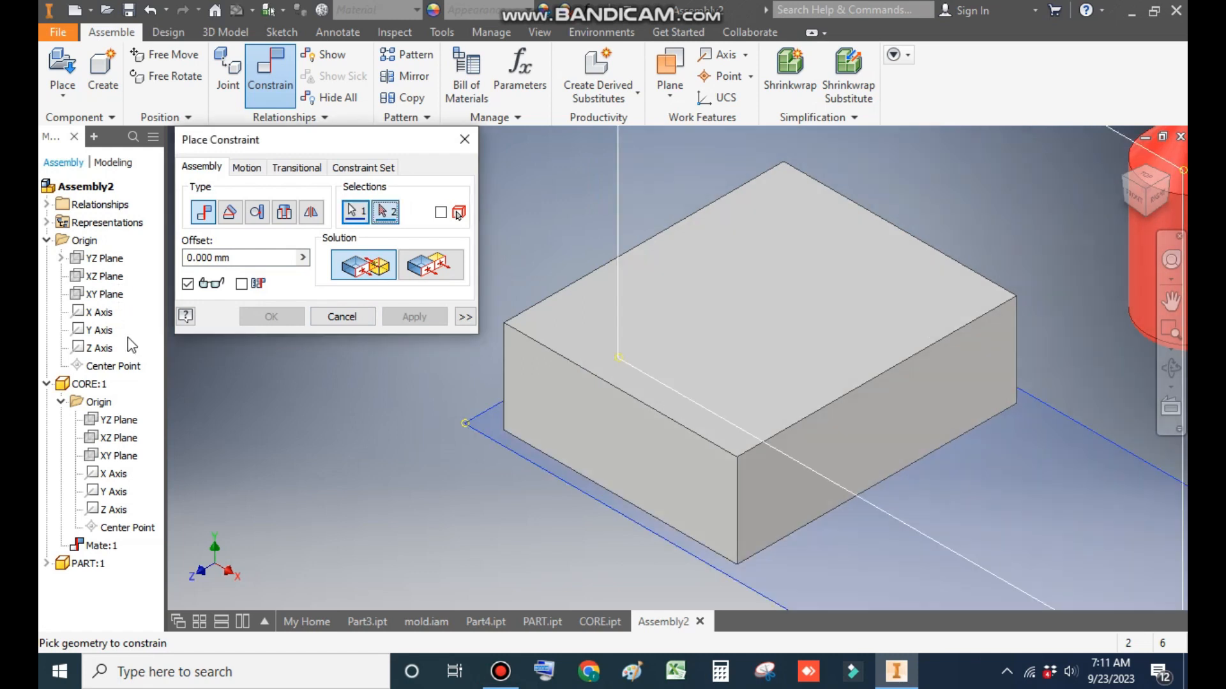
click(121, 438)
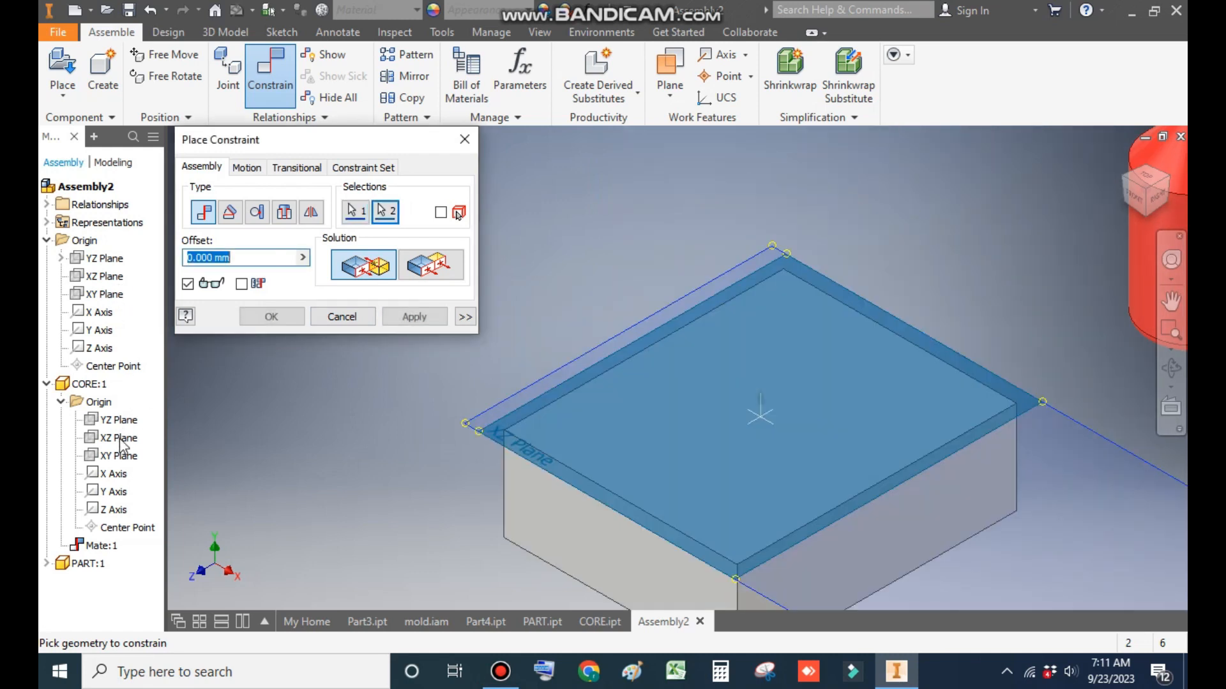
click(415, 276)
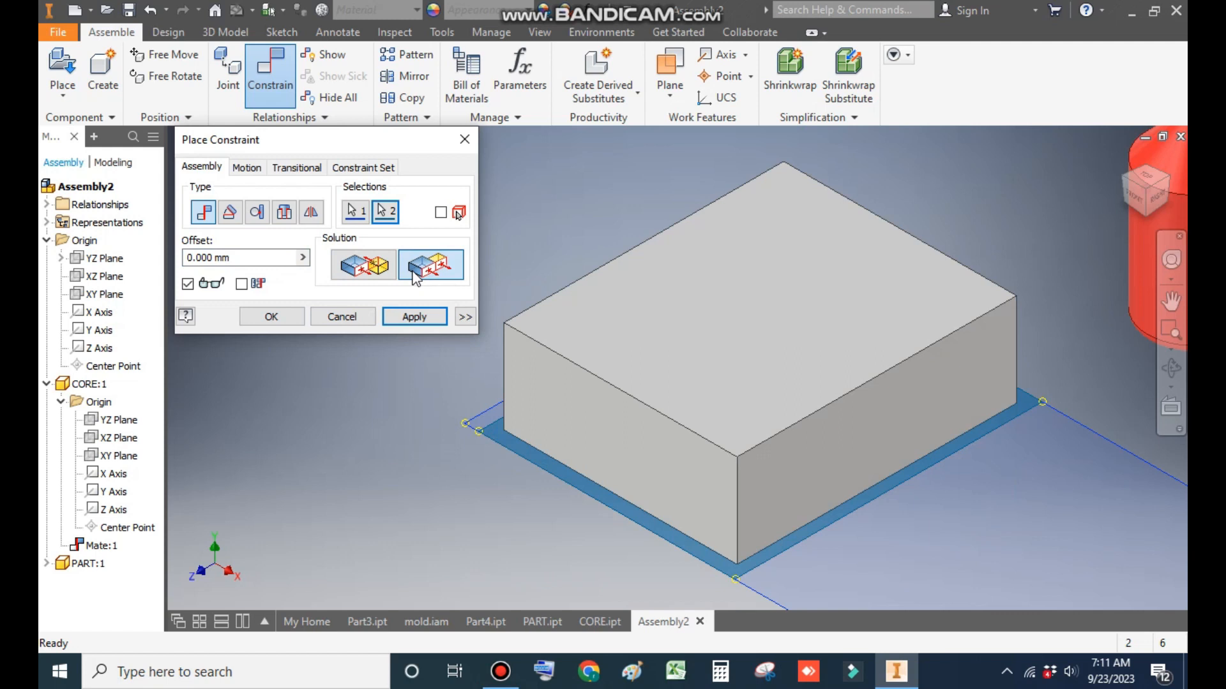
click(414, 316)
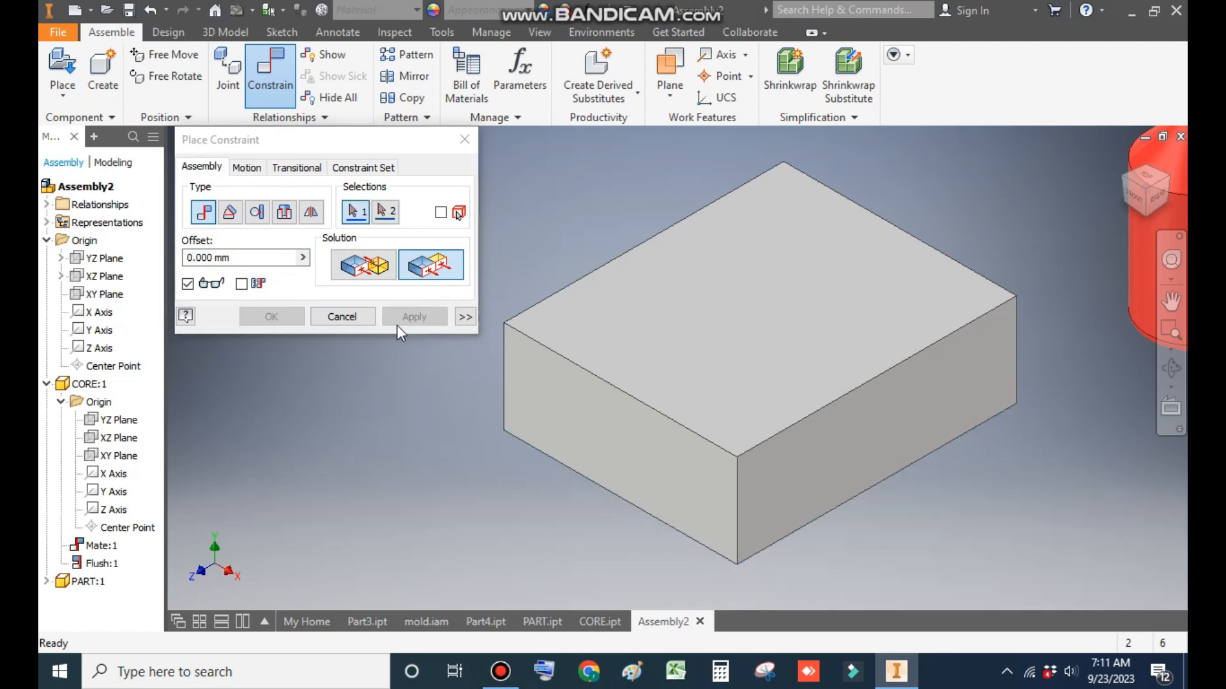
Step: Constrain the assembly's origin XY plane to CORE's XY plane, using the Mate solution instead of Flush, and finish placing constraints
click(107, 297)
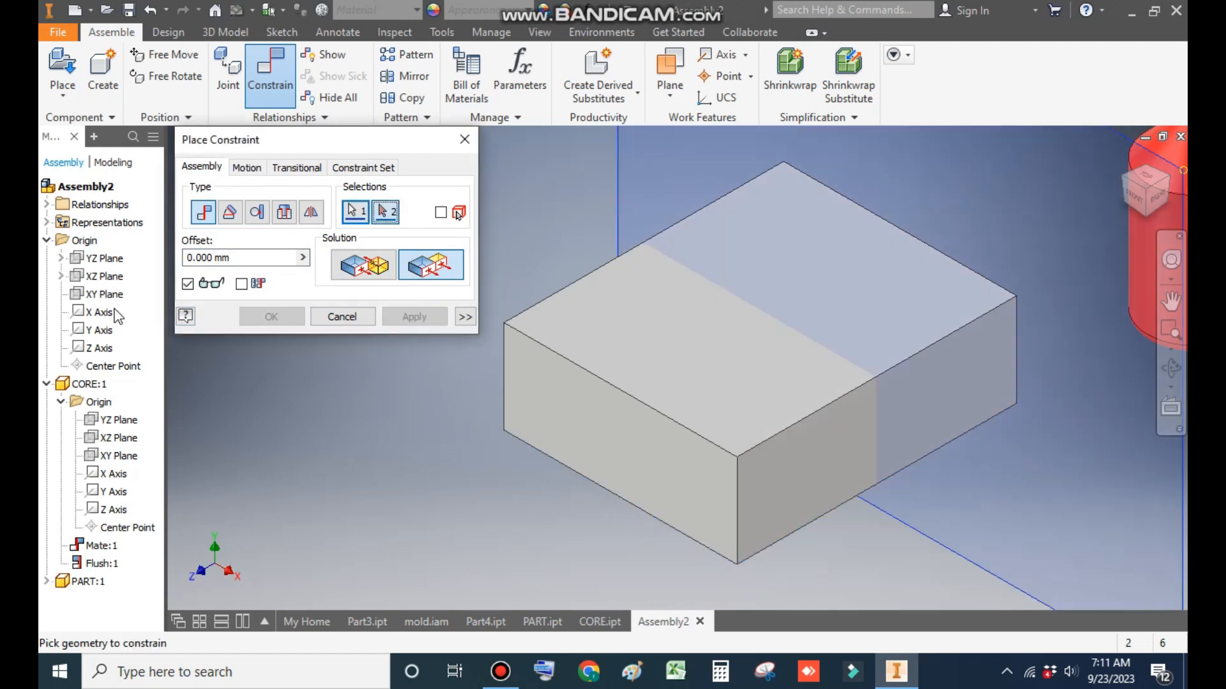
click(117, 456)
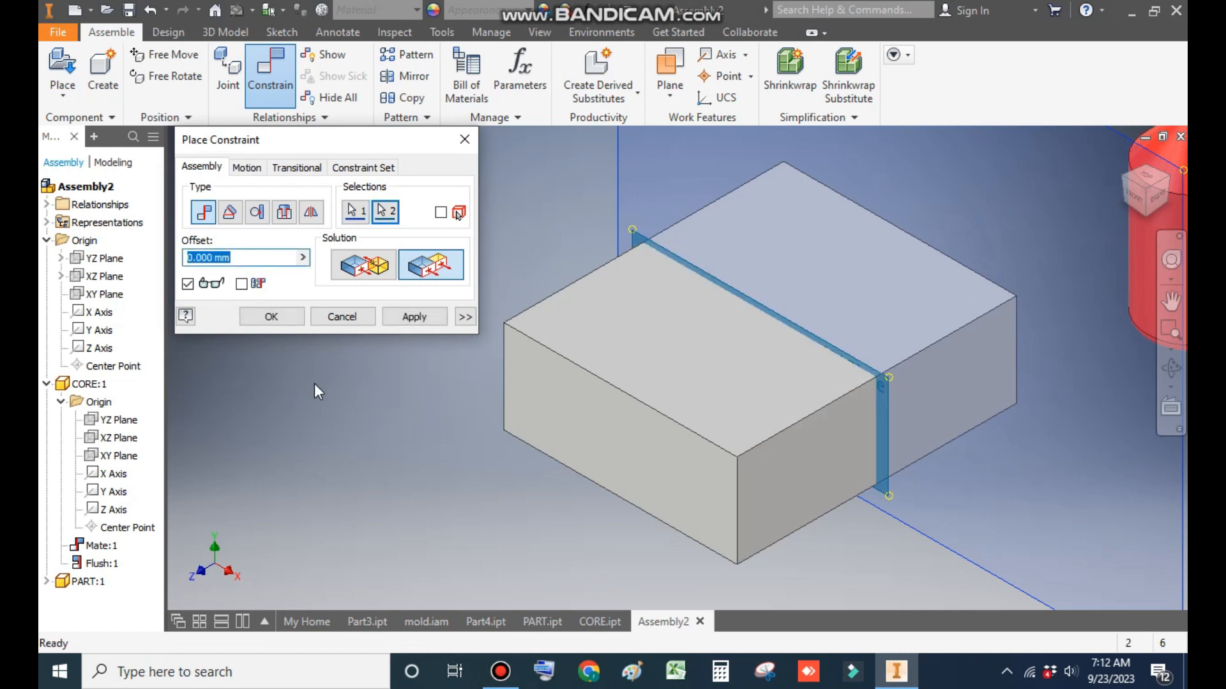
click(415, 317)
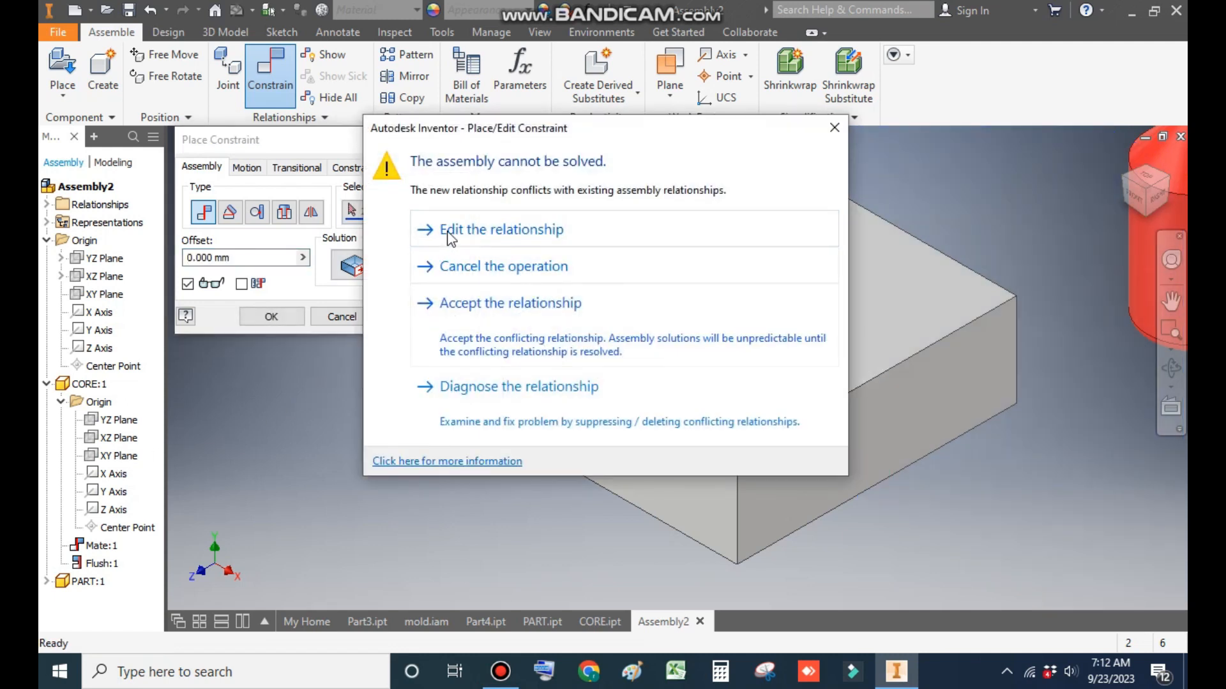
click(451, 231)
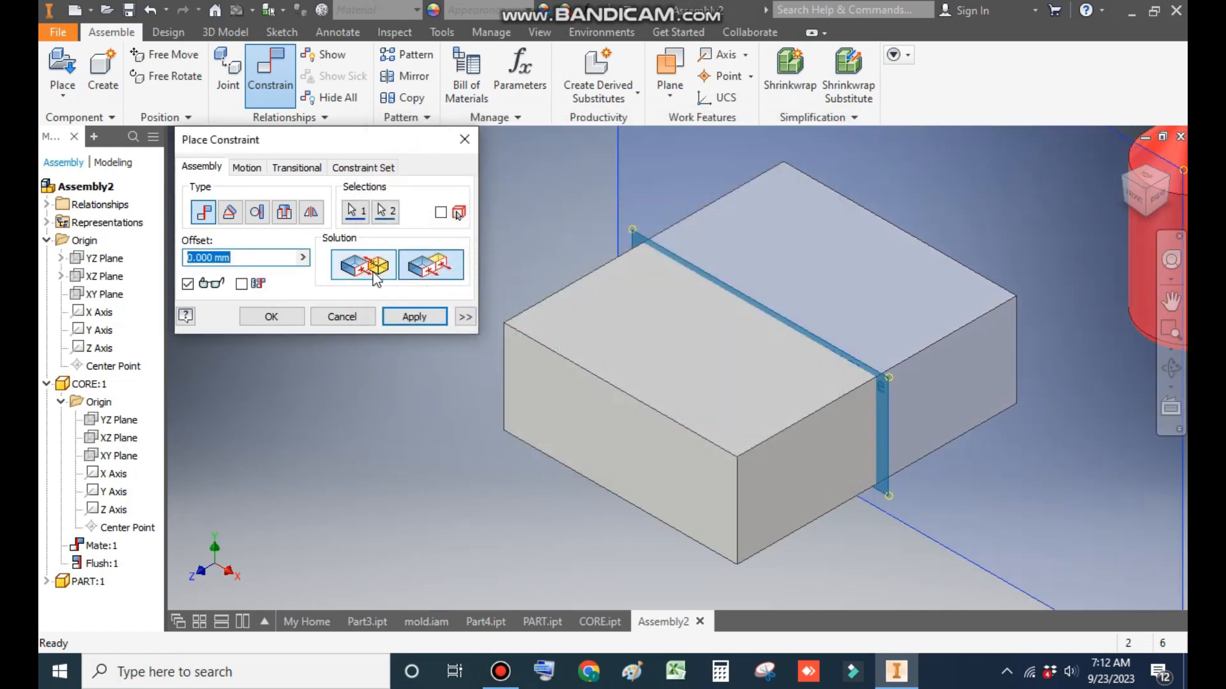
click(375, 277)
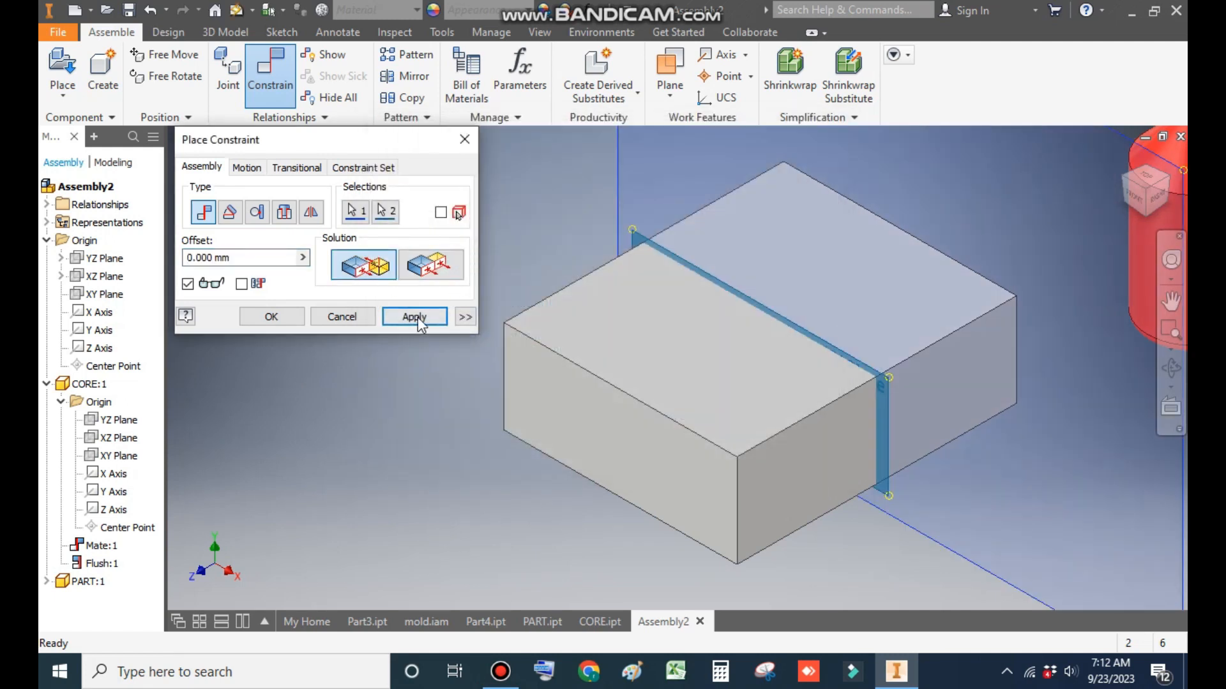
click(418, 319)
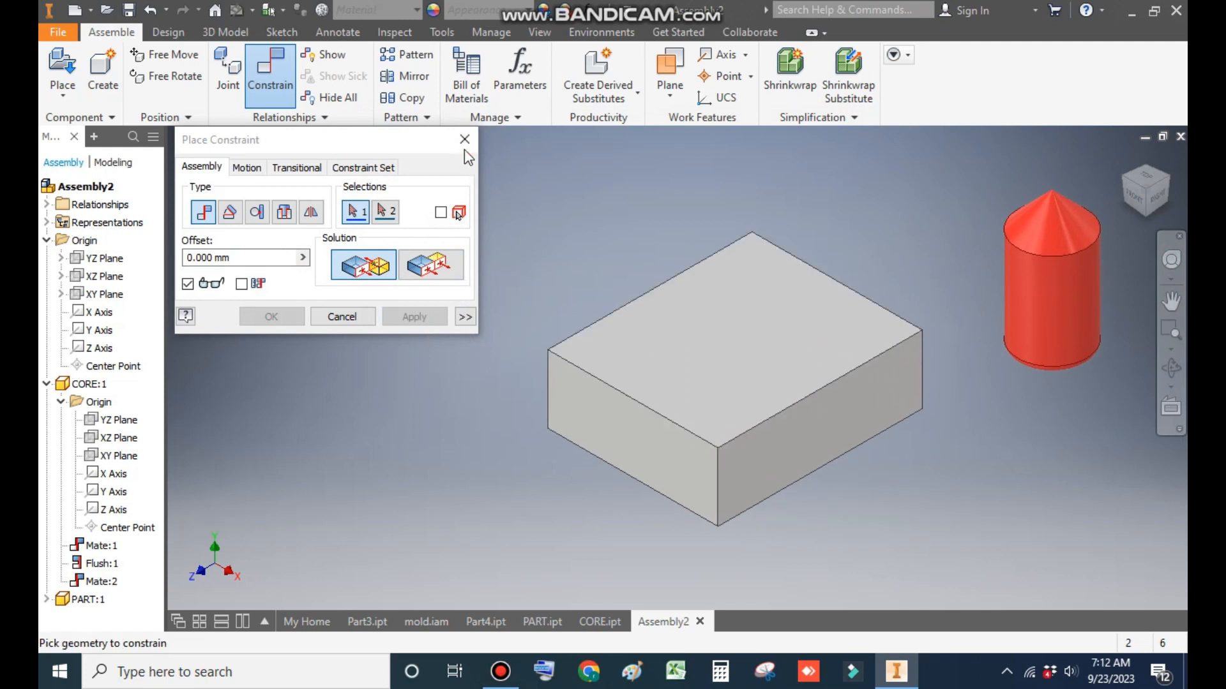
click(464, 141)
Step: Move the red PART beside the CORE block and mate its cylinder axis to the block's upper face
drag(1078, 255, 570, 187)
mouse_move(675, 351)
mouse_down()
mouse_move(841, 254)
mouse_move(783, 312)
mouse_move(683, 364)
mouse_up()
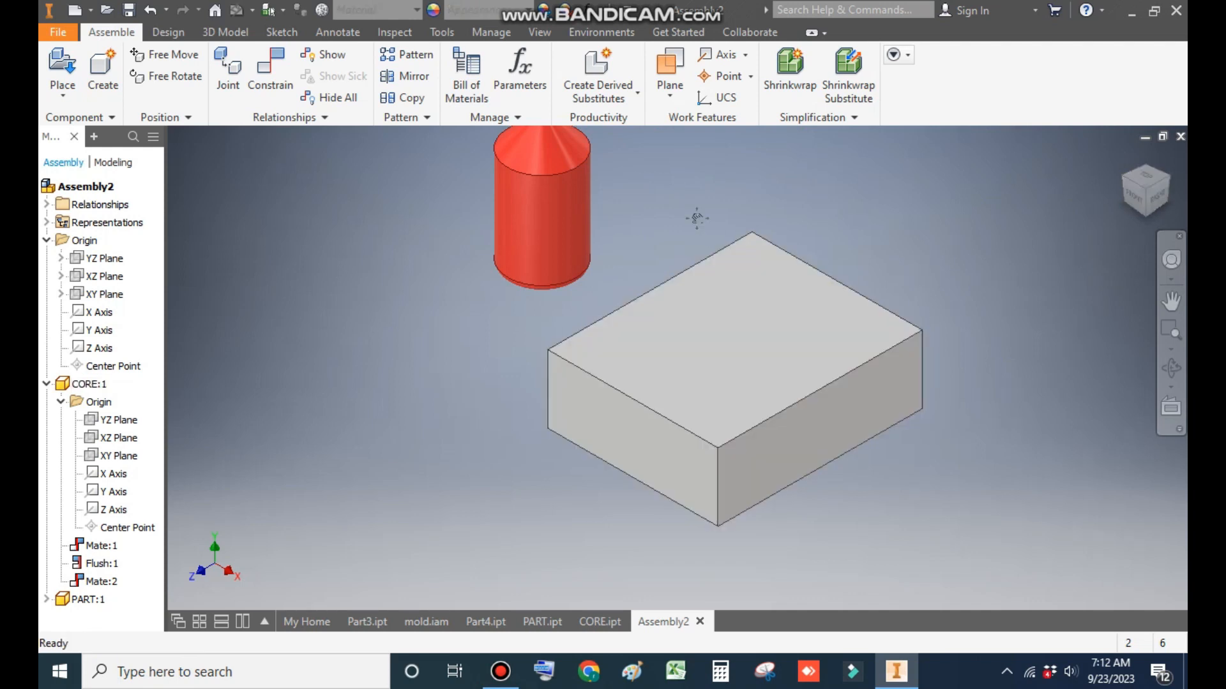
middle_drag(694, 219, 717, 256)
click(278, 96)
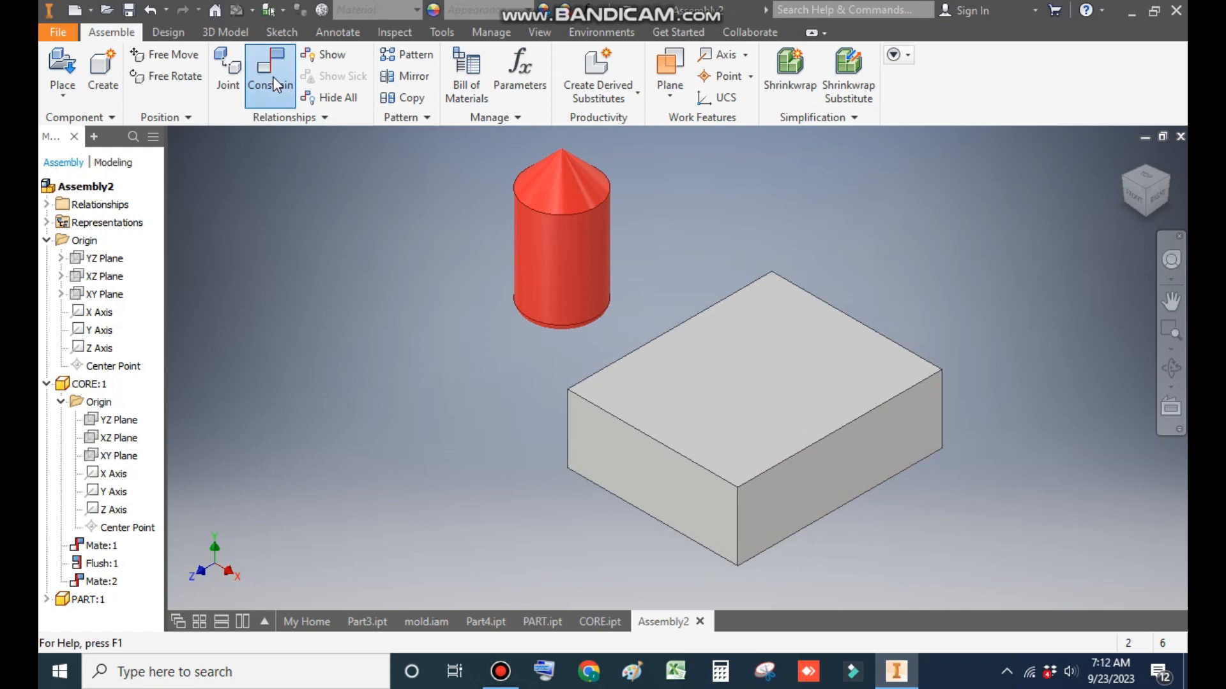
click(595, 249)
click(765, 354)
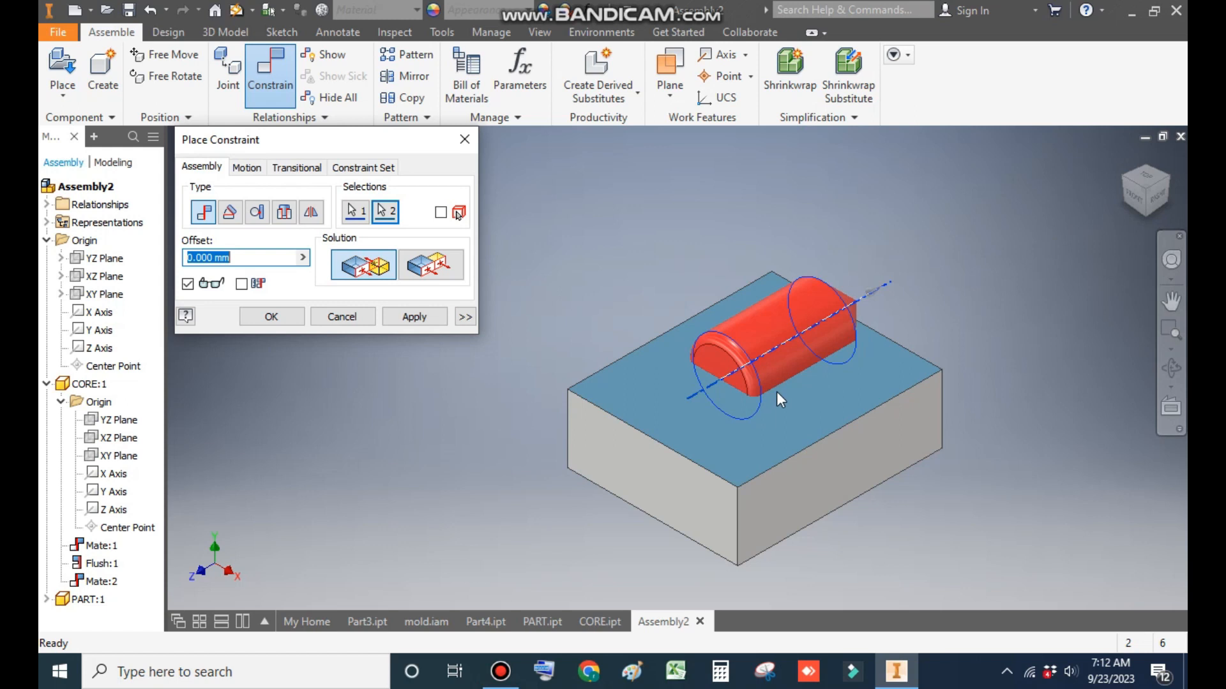
click(412, 318)
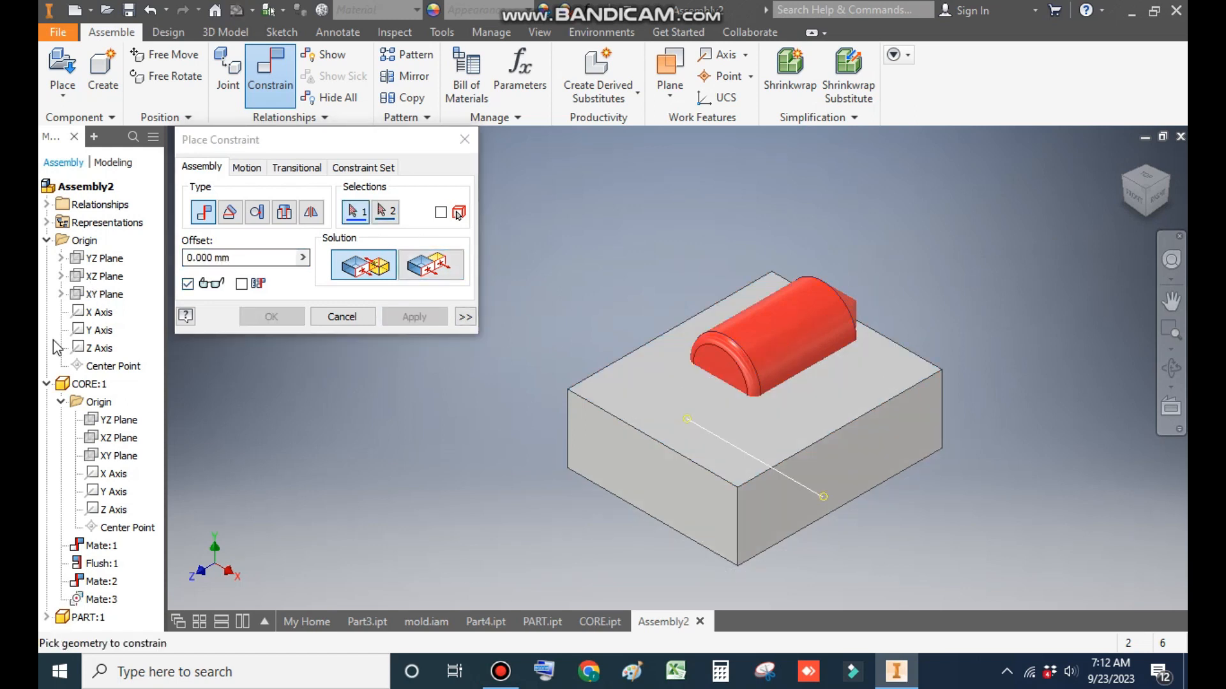
Step: Mate CORE's YZ plane with PART's YZ plane to centre the red part across the block
click(46, 384)
click(46, 383)
click(46, 617)
scroll(64, 552, down, 1)
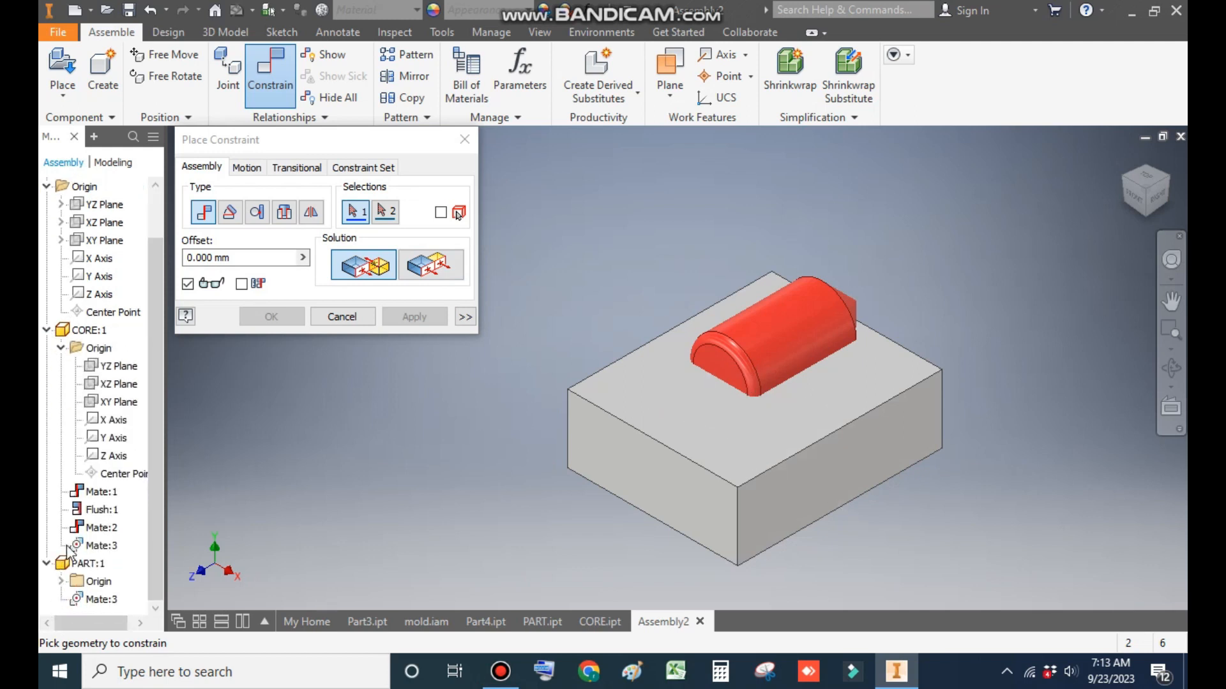
click(61, 581)
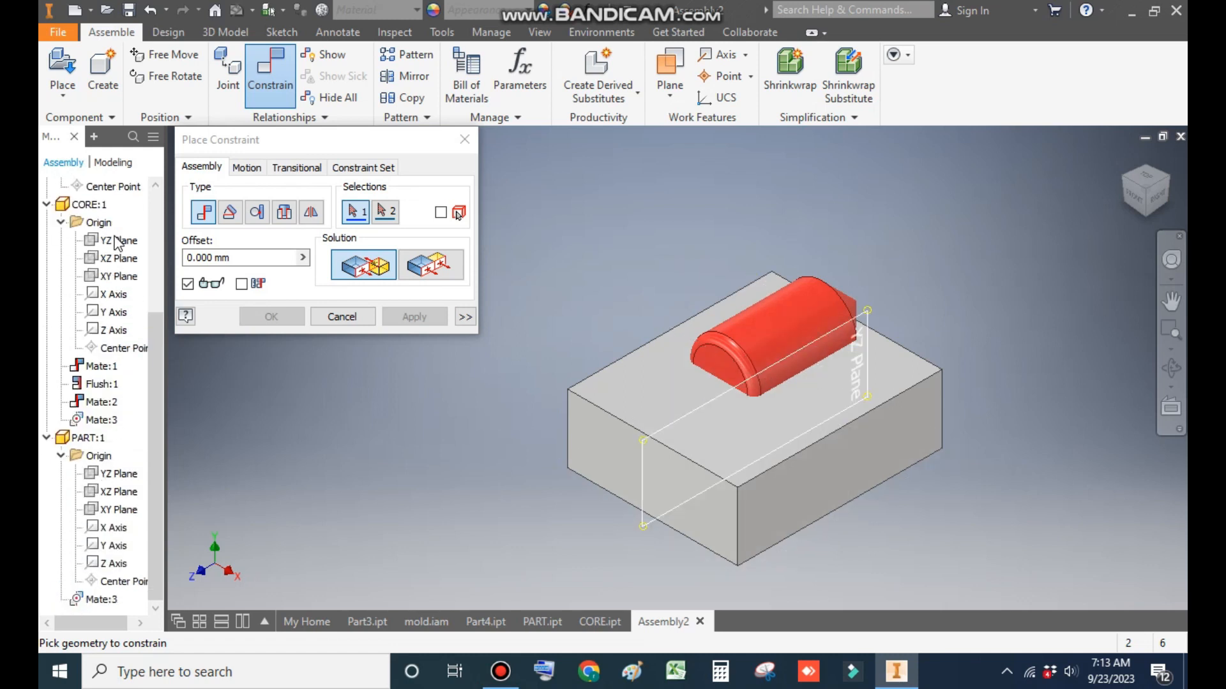
click(112, 246)
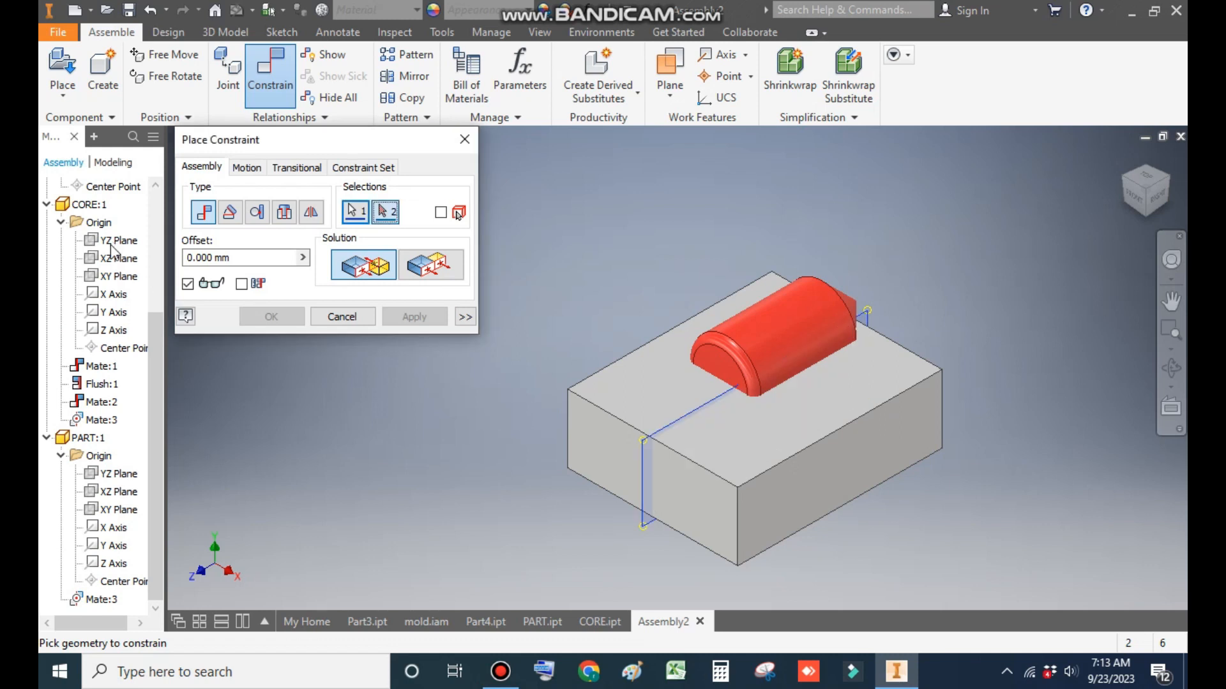
click(127, 476)
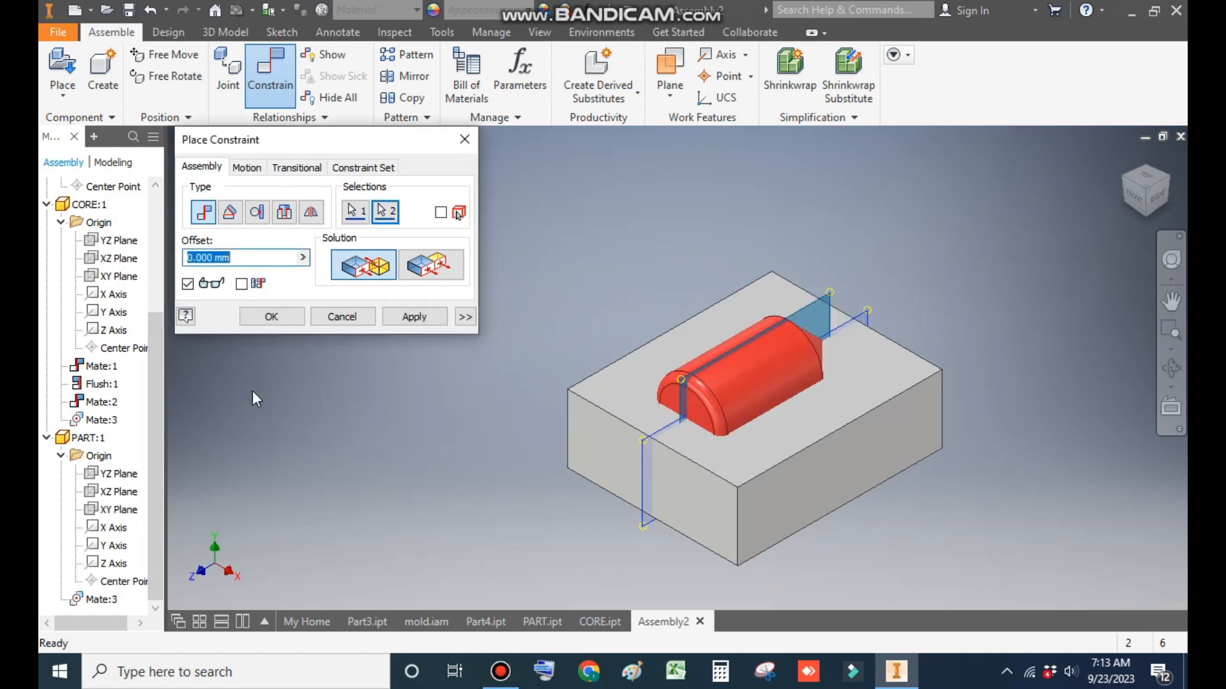
click(399, 318)
key(Escape)
Step: Slide PART off the block and constrain CORE's XY plane to PART's XZ plane using the Flush solution
drag(715, 350, 971, 273)
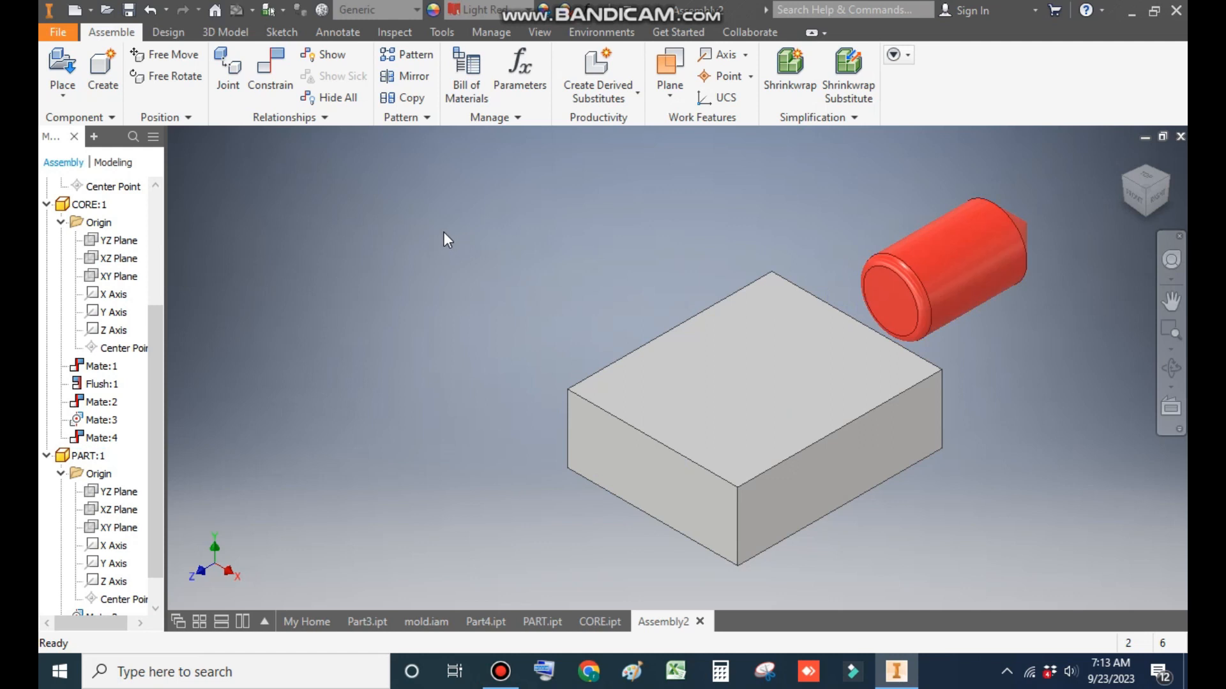
click(275, 74)
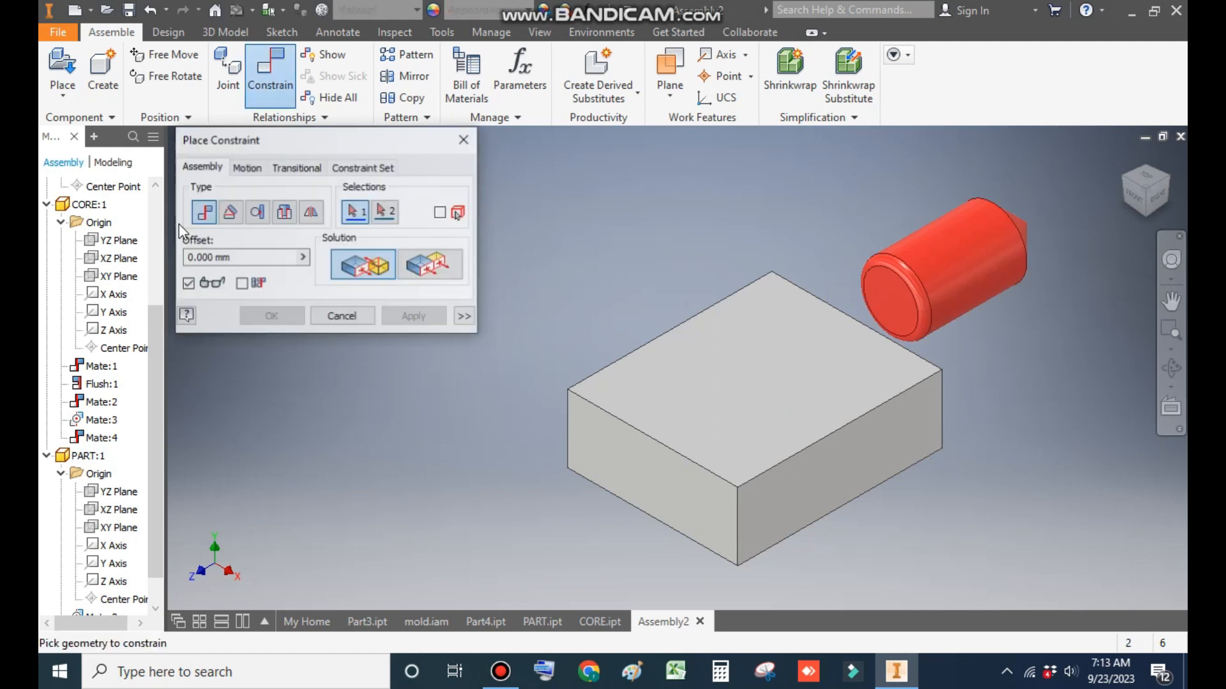
click(116, 281)
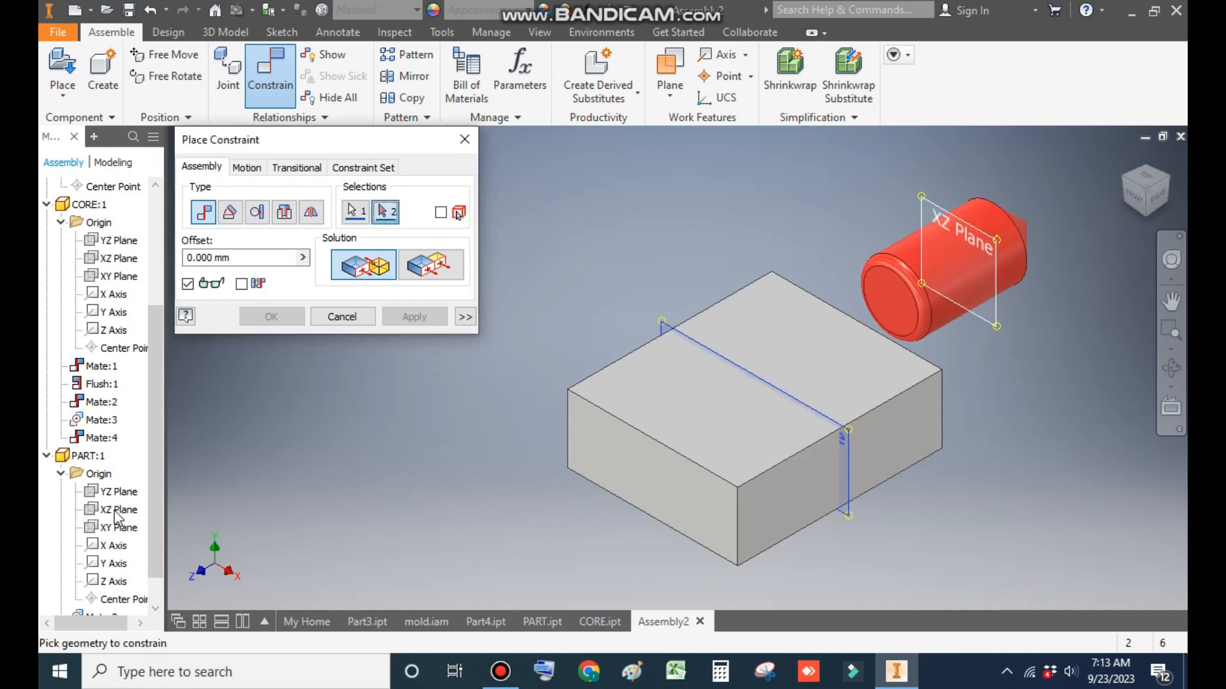
click(116, 517)
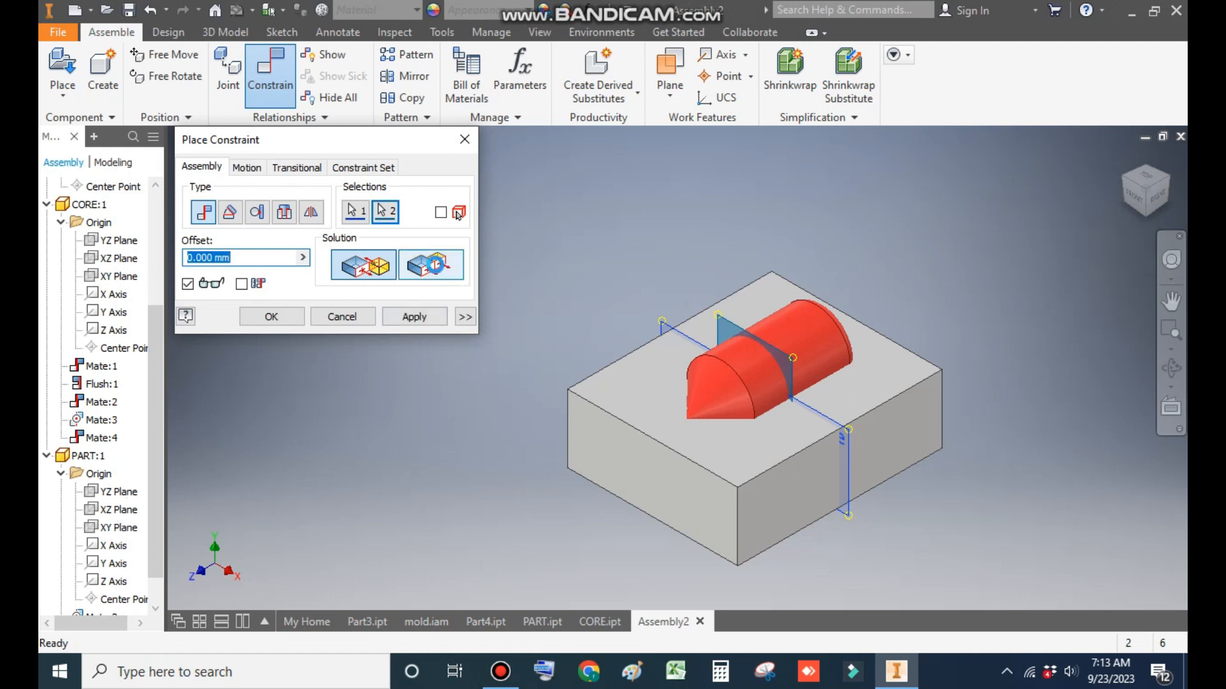
click(438, 277)
click(420, 318)
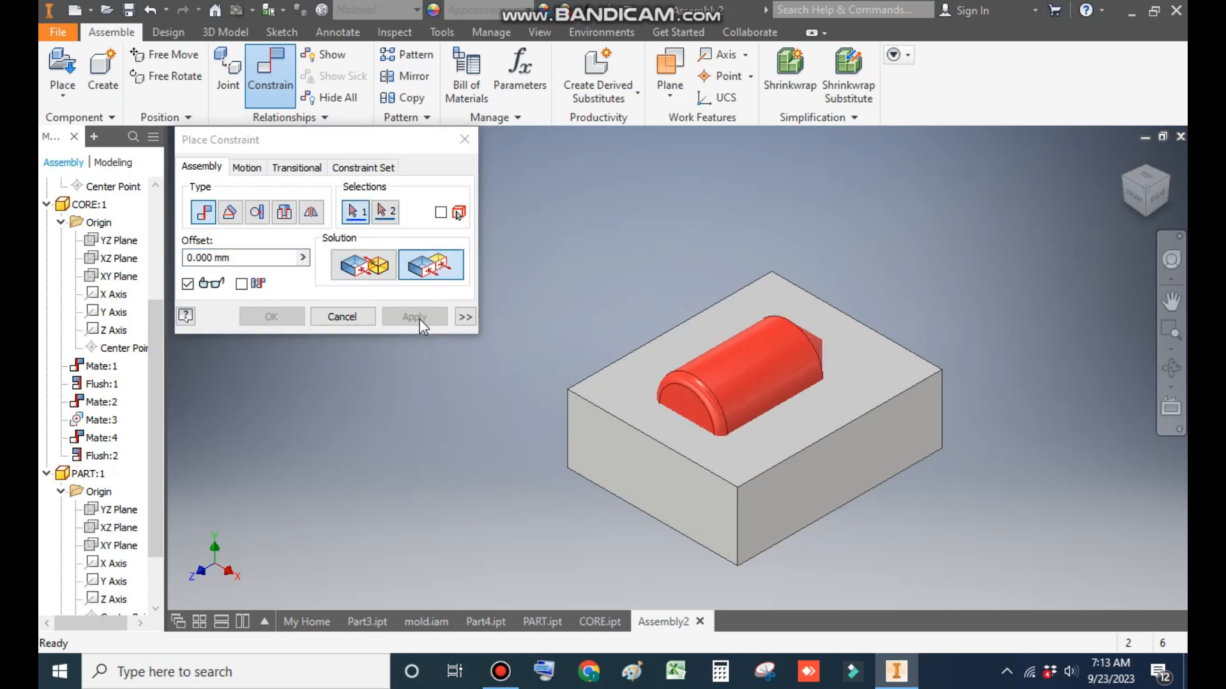
click(463, 140)
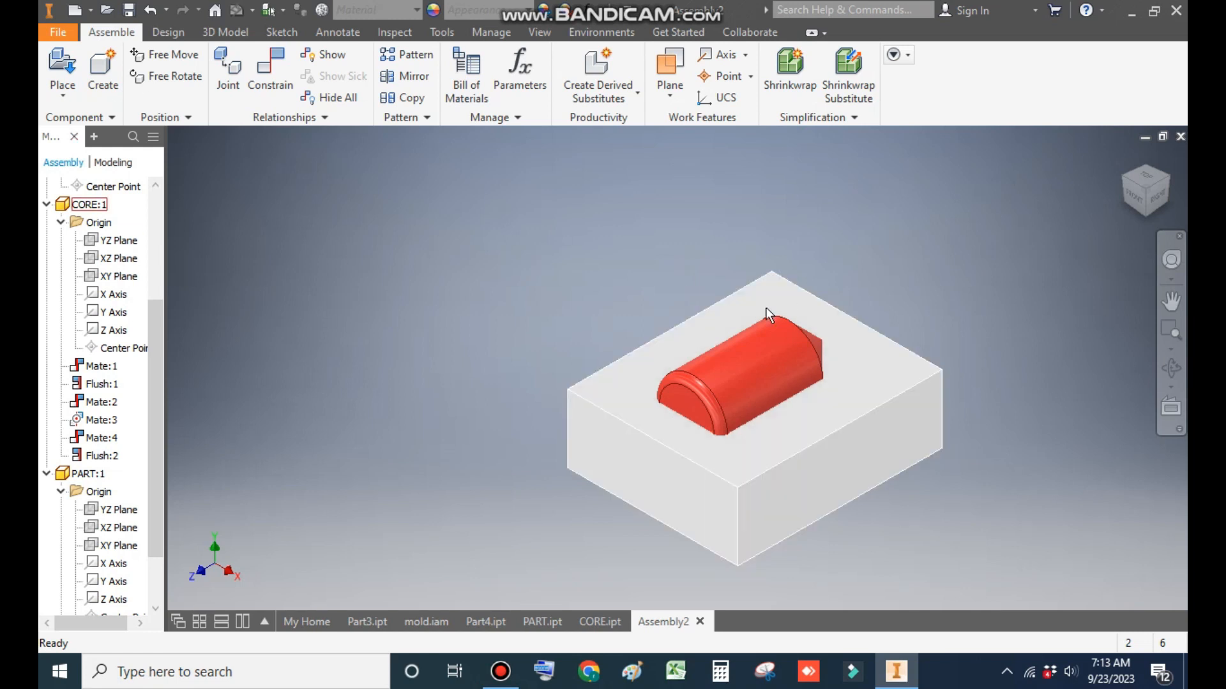
Step: Close the CORE.ipt document and switch to the PART.ipt document
click(600, 623)
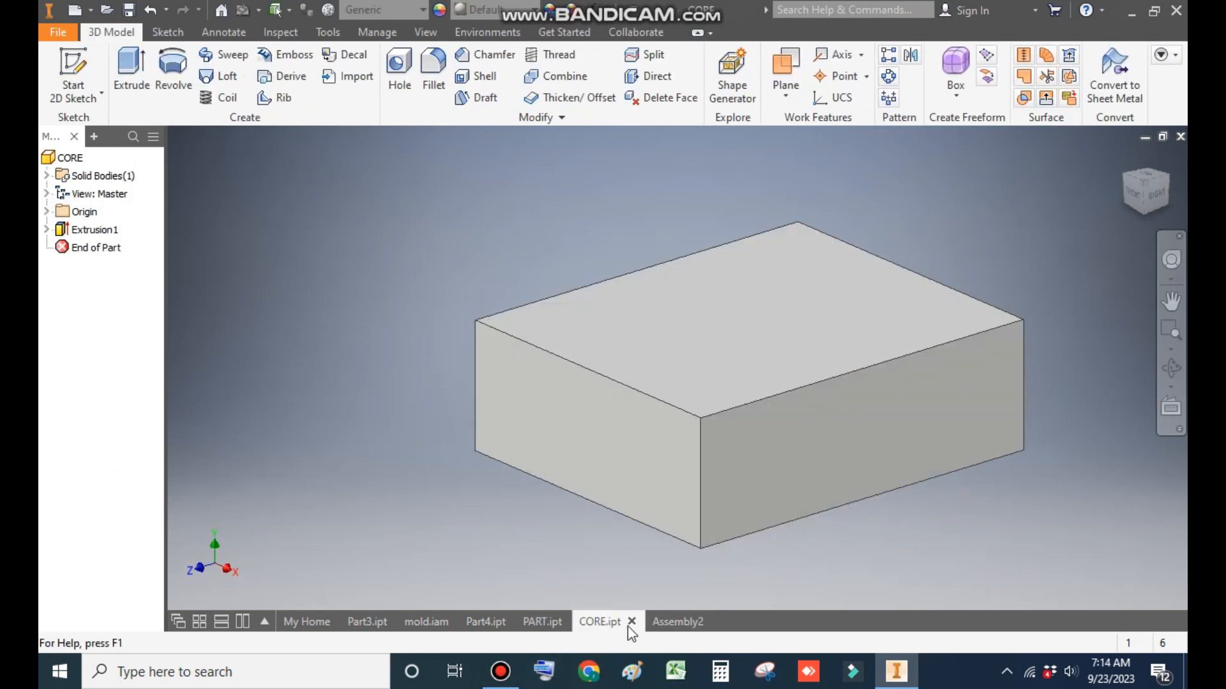
click(631, 622)
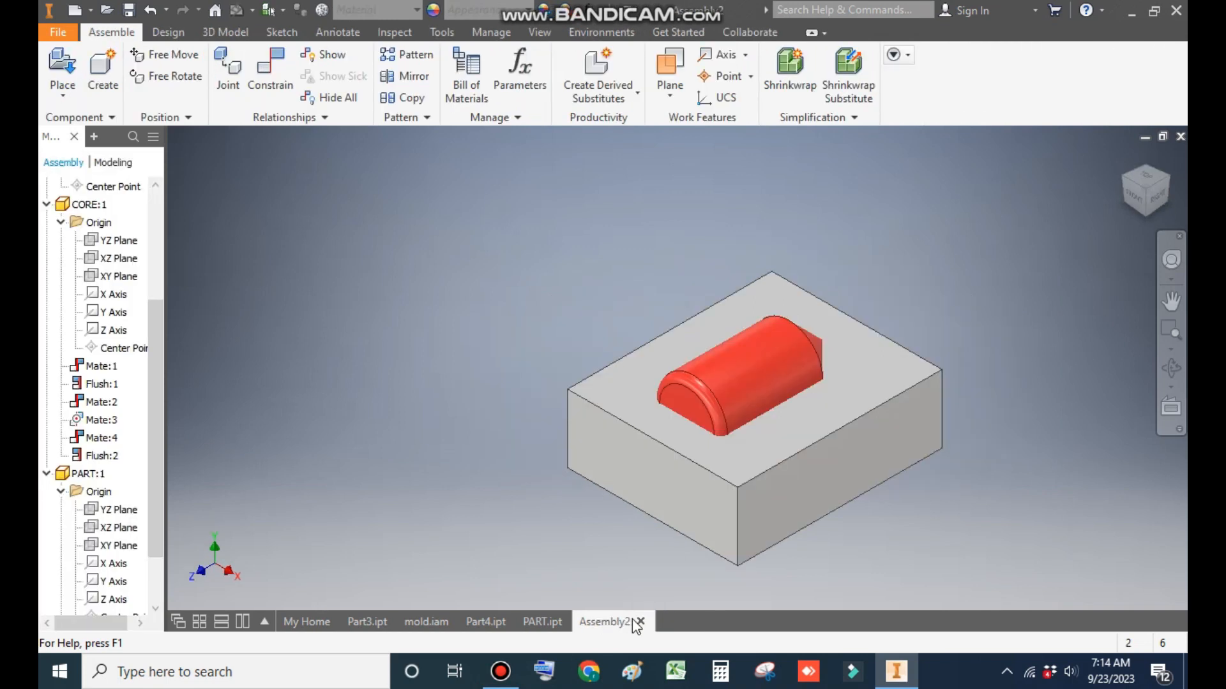
double_click(821, 377)
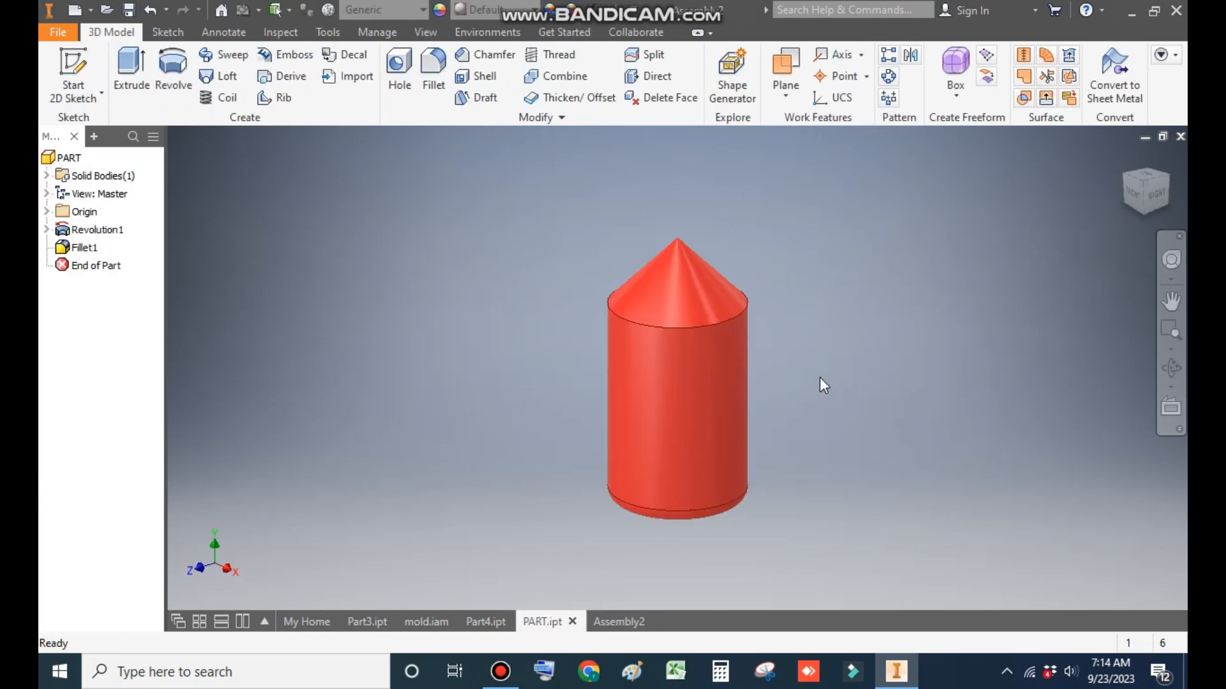
Step: Close PART.ipt, and with CORE opened for in-place editing, copy the red PART body into it as a new associative composite
click(572, 621)
click(1028, 412)
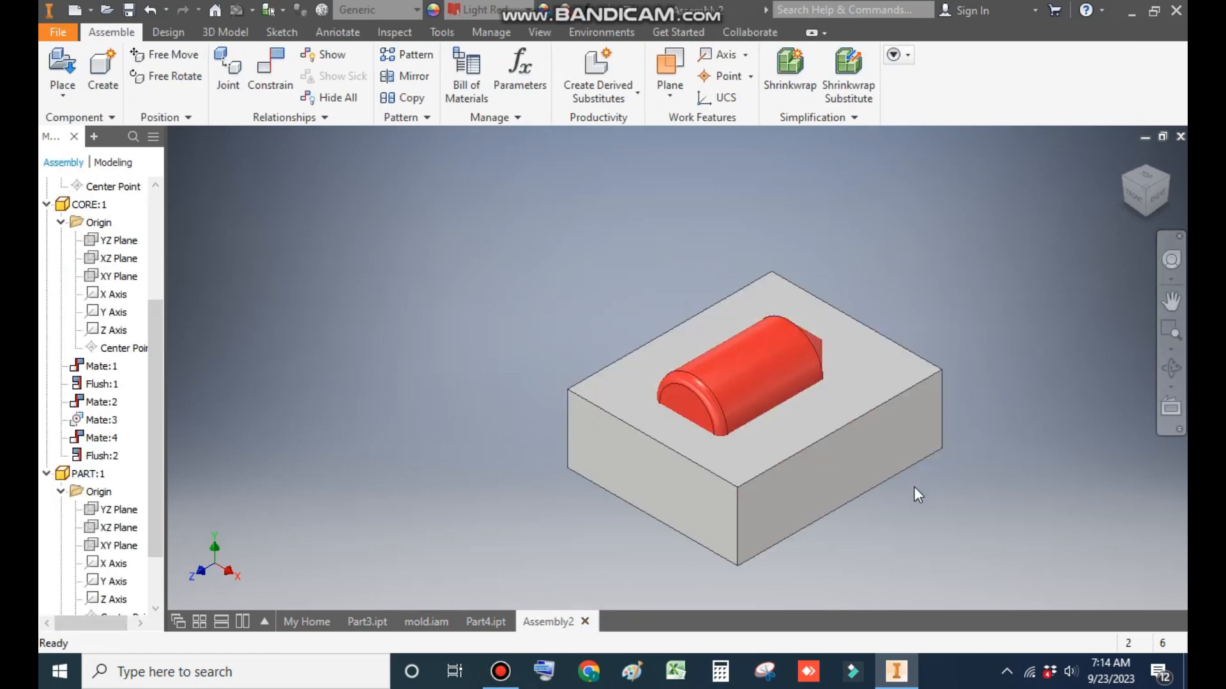
double_click(856, 441)
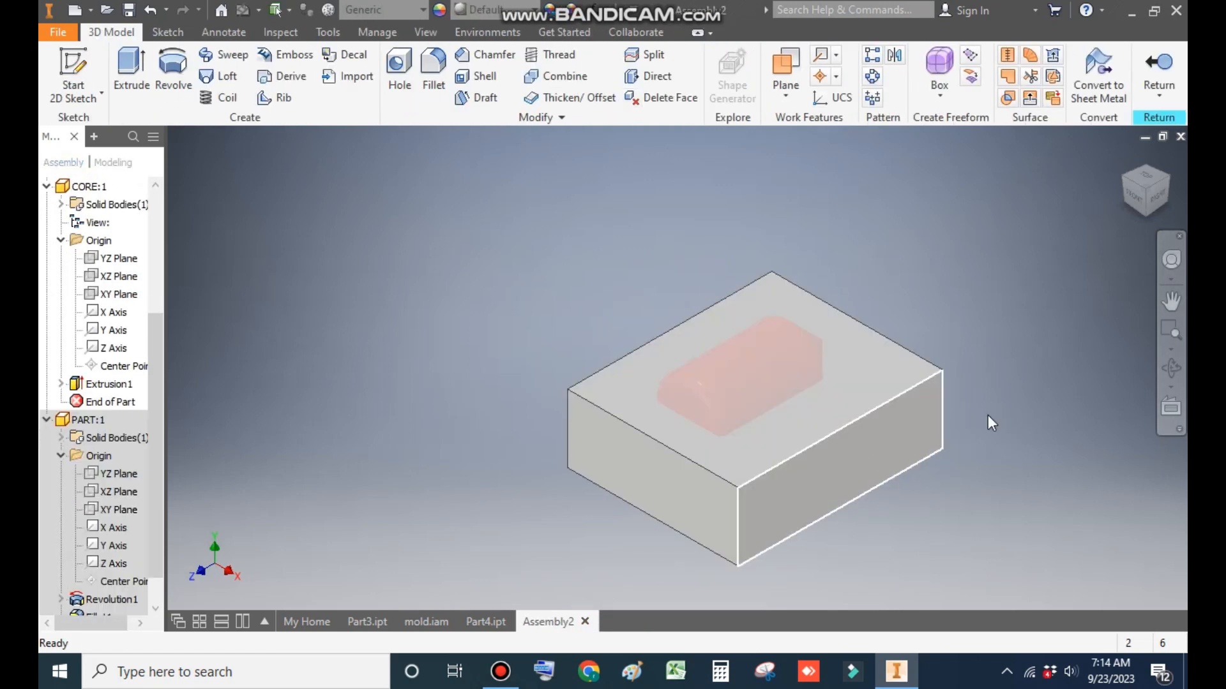
click(546, 120)
click(428, 184)
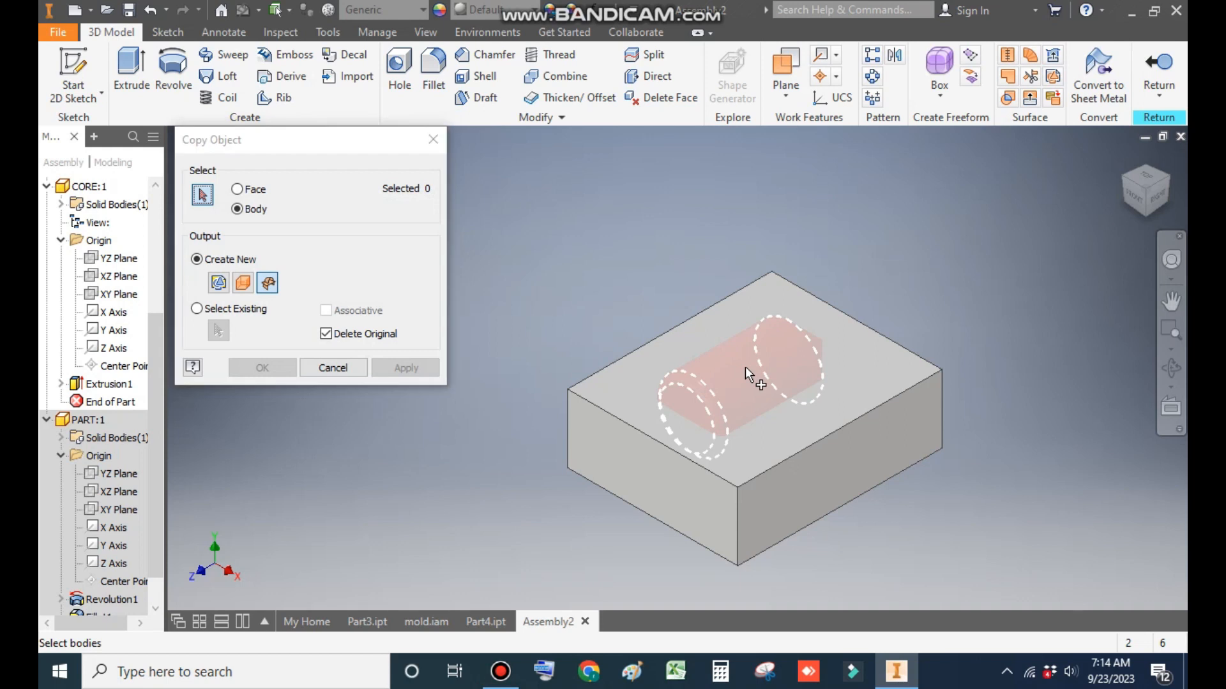
click(745, 367)
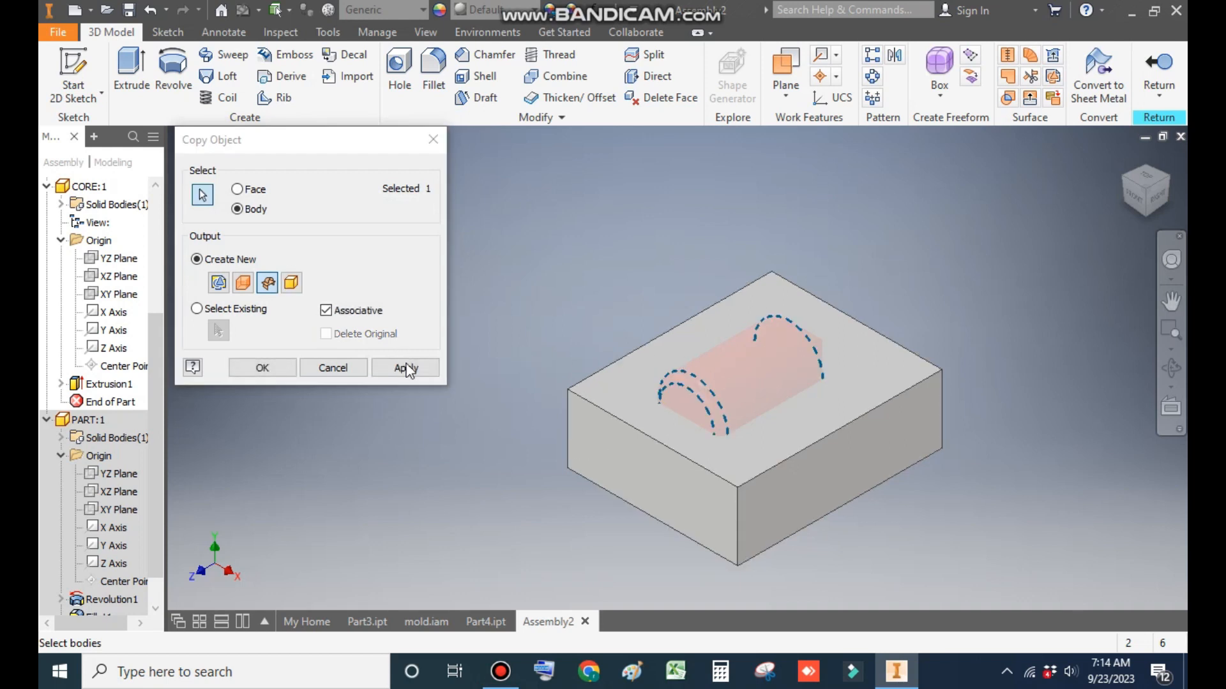
click(406, 368)
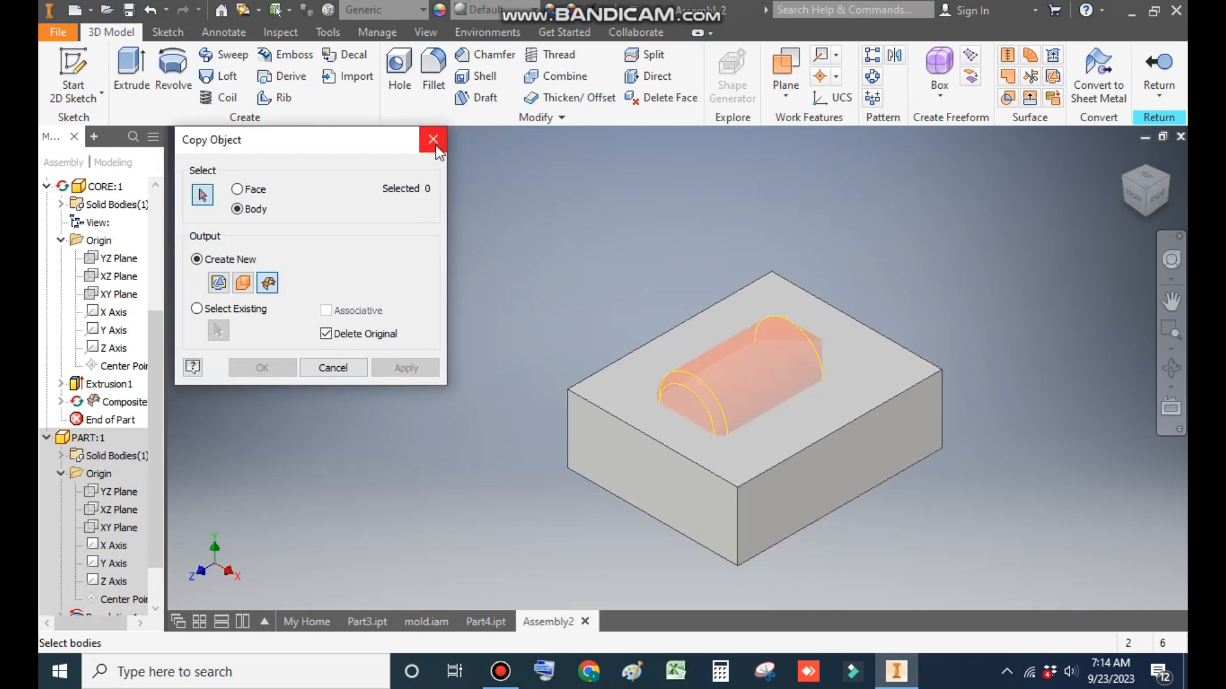
click(434, 140)
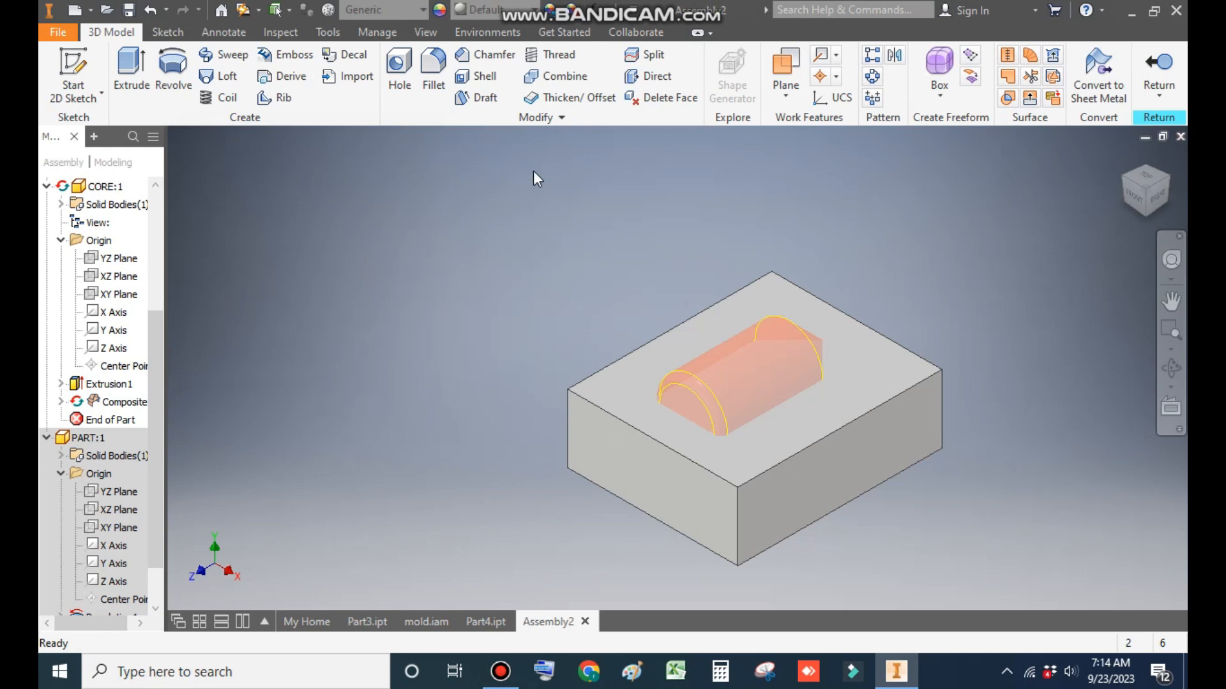
Step: Sculpt CORE in Remove mode with the copied composite, cutting only the side inside the part shape, and return to the assembly
click(1007, 99)
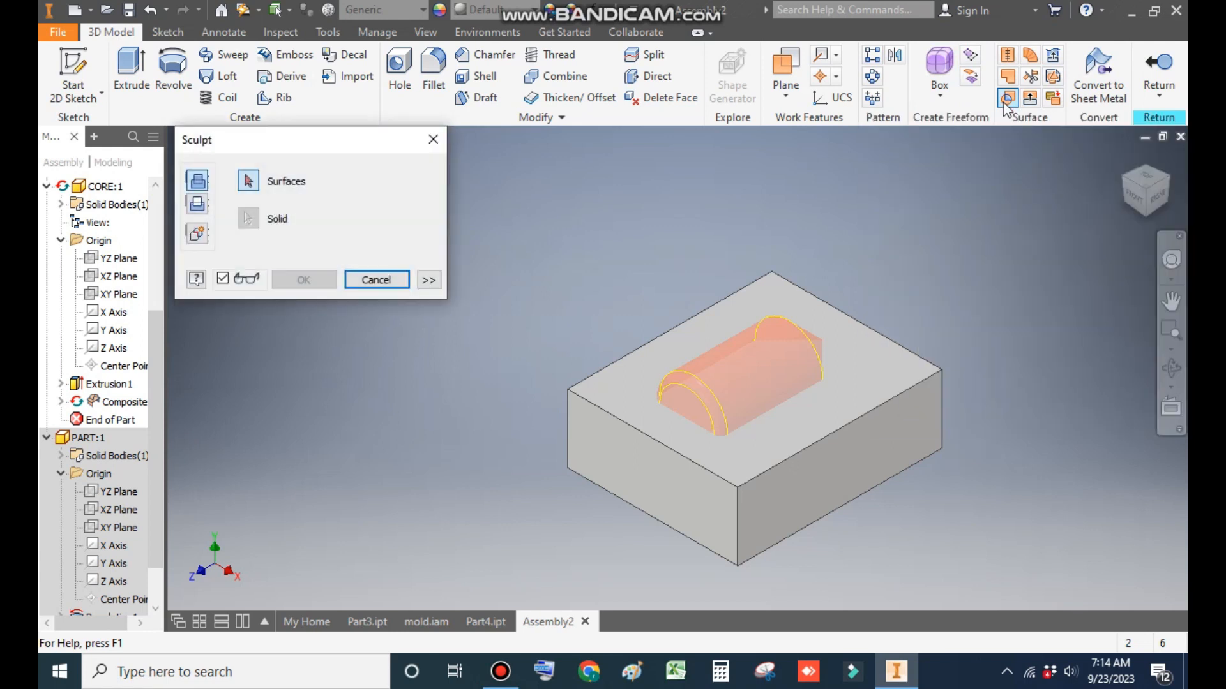
click(790, 353)
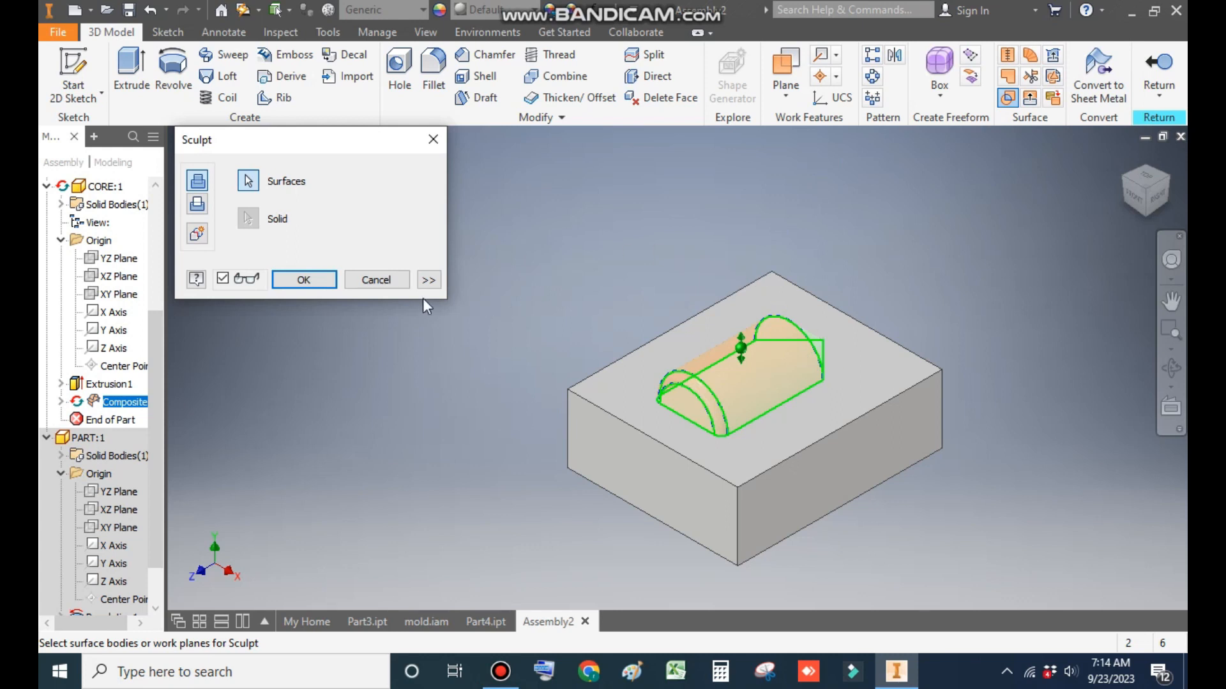
click(198, 205)
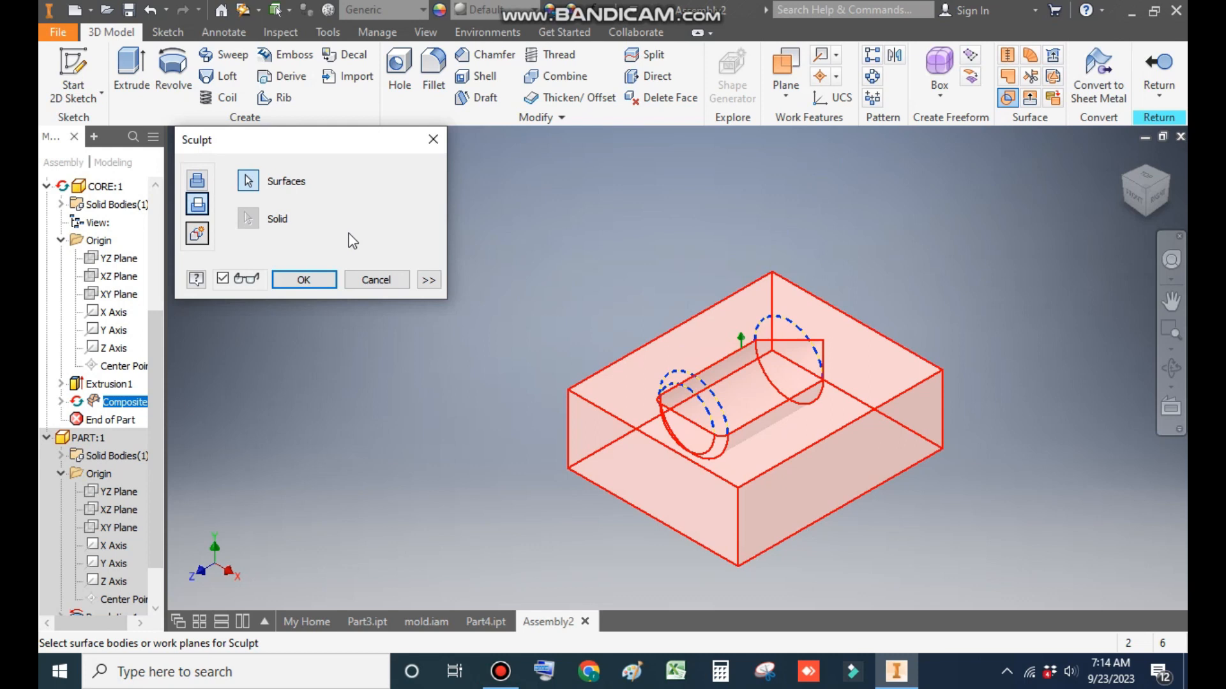
click(429, 286)
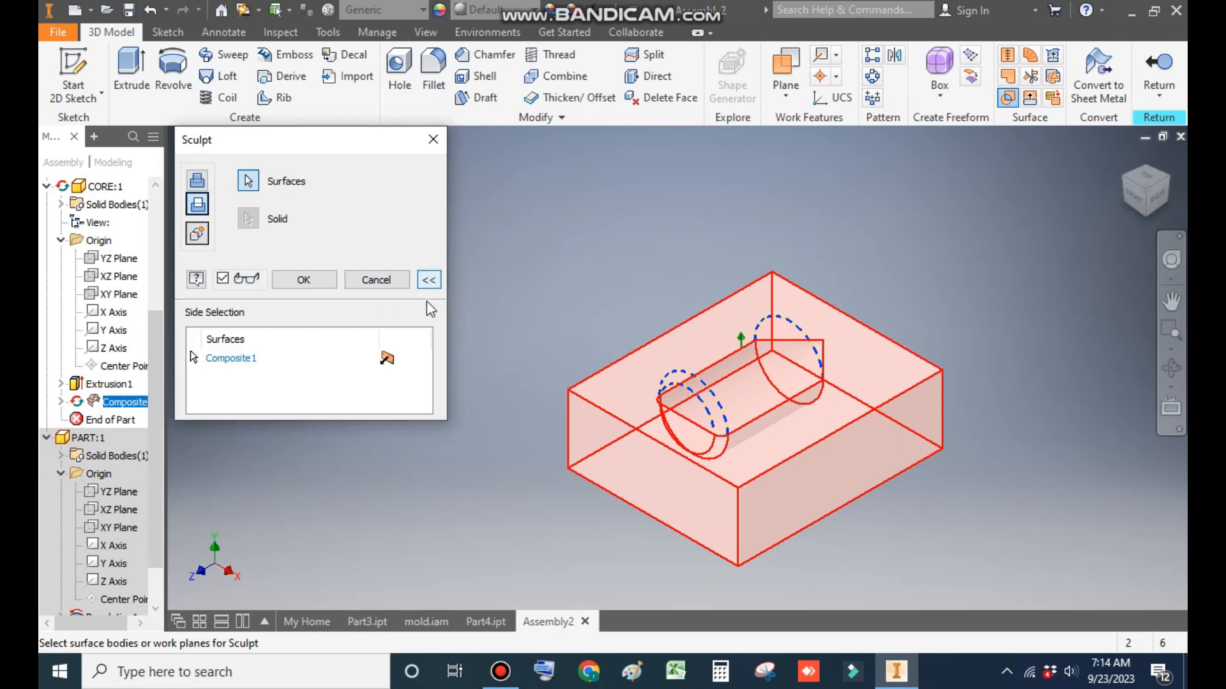
click(389, 360)
click(422, 361)
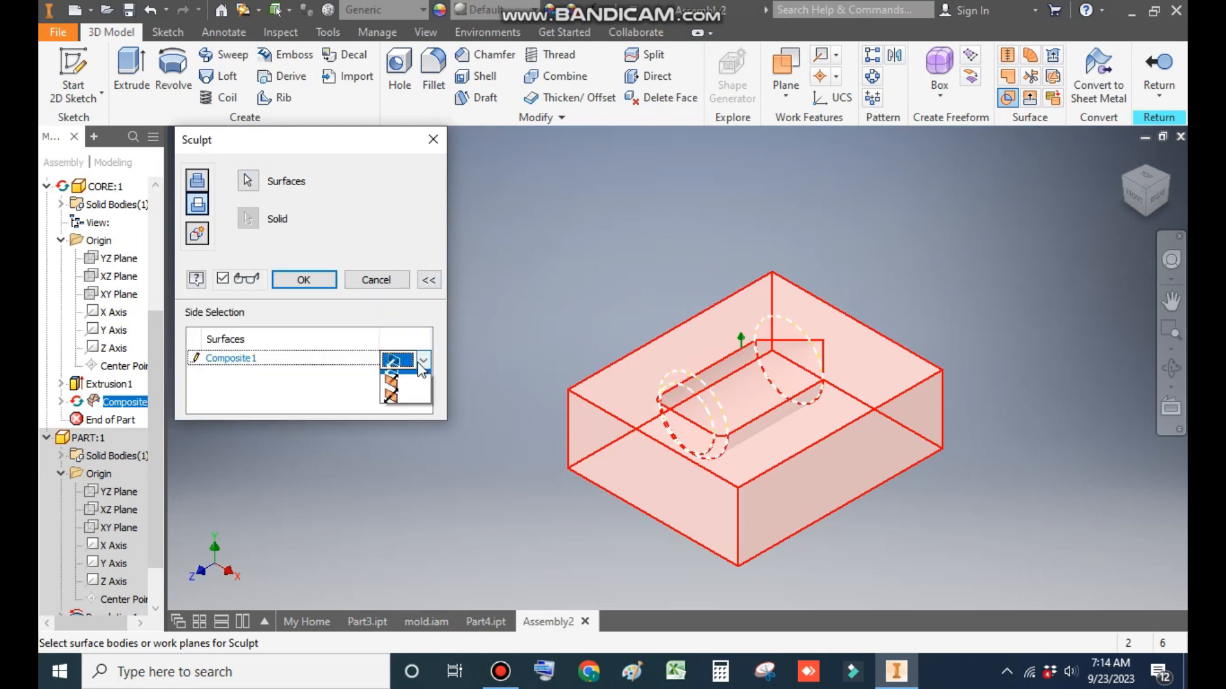
click(407, 392)
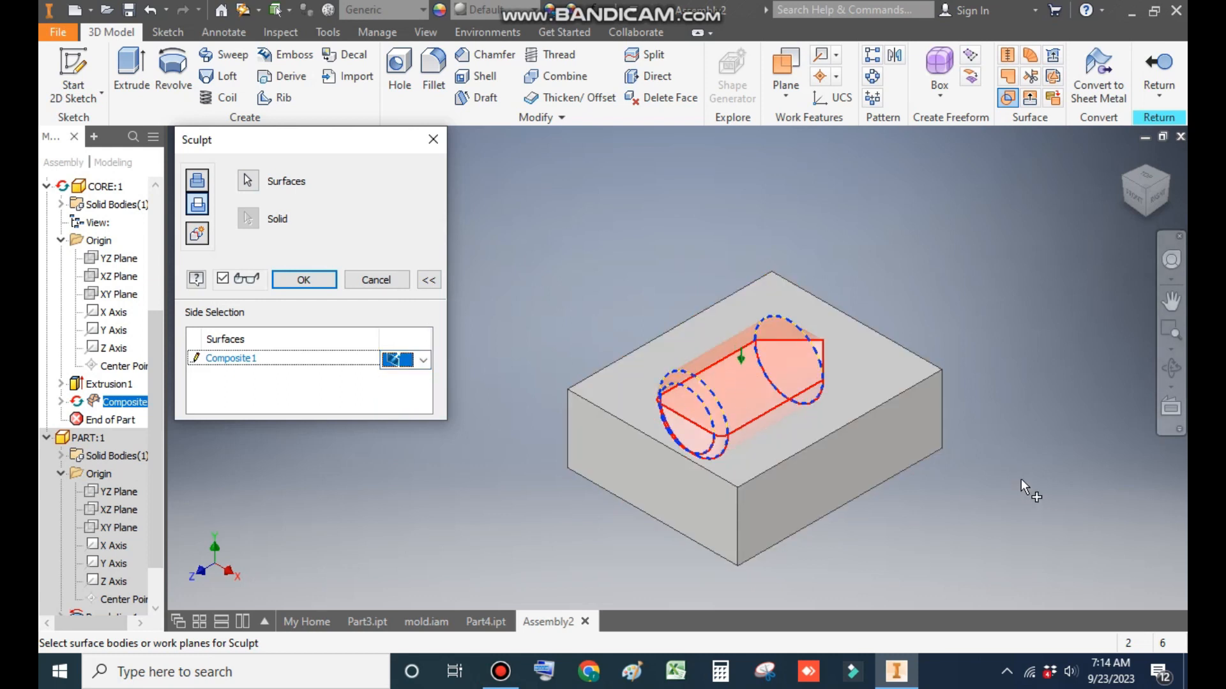
click(323, 285)
scroll(793, 379, up, 3)
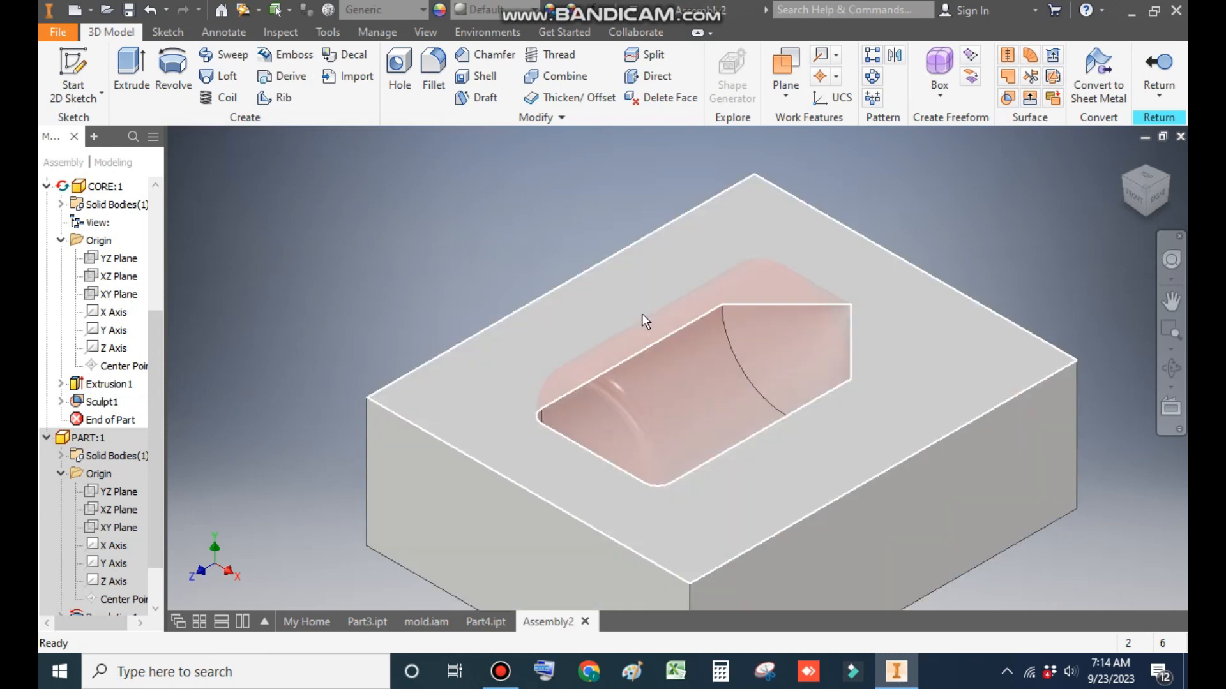
click(1143, 180)
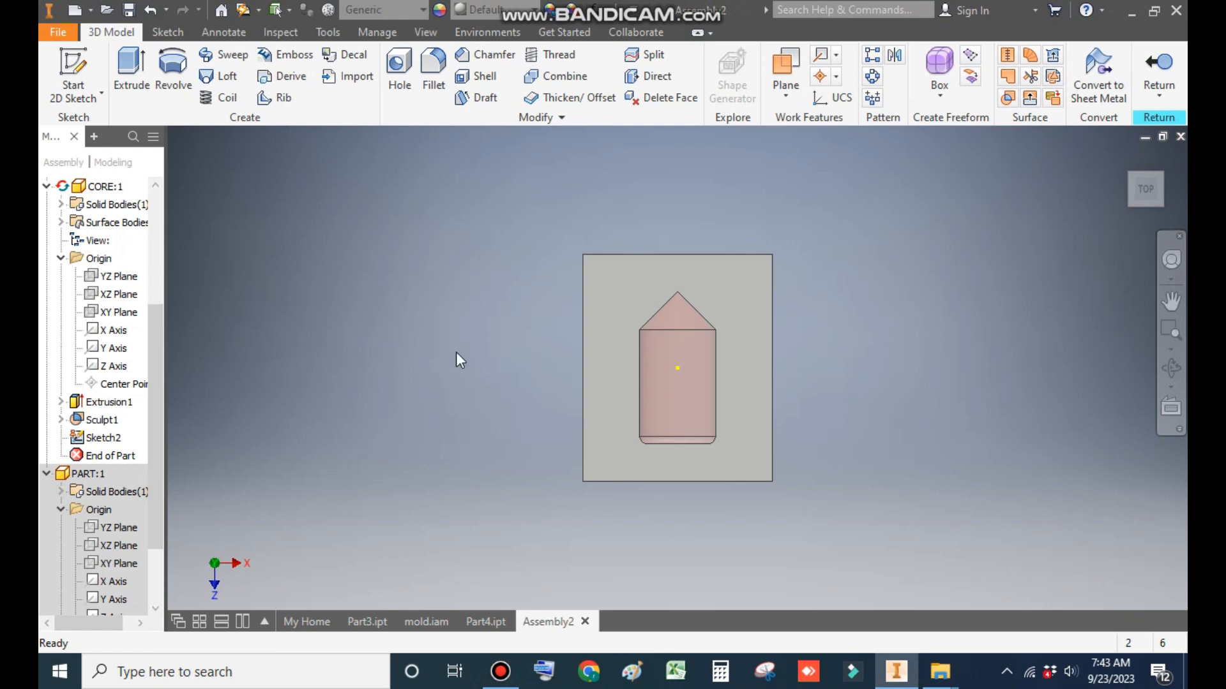
click(1156, 77)
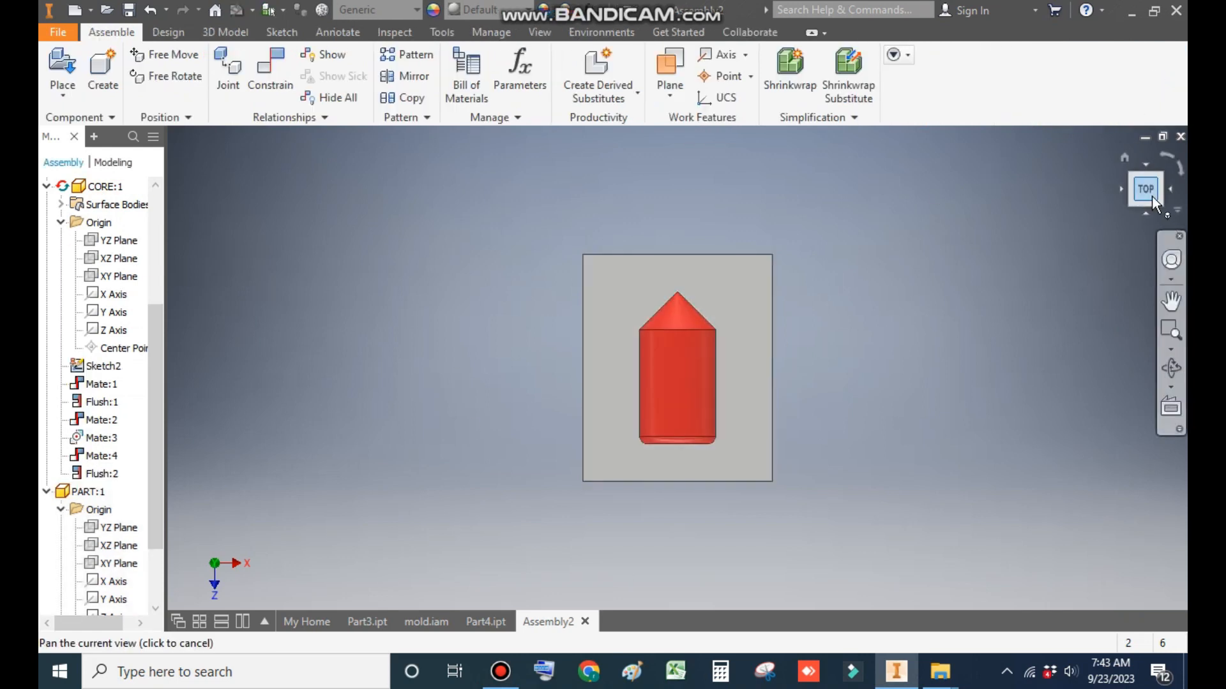
Step: Hide the red PART to examine the cavity in CORE from several angles, and restore PART's visibility
click(1124, 156)
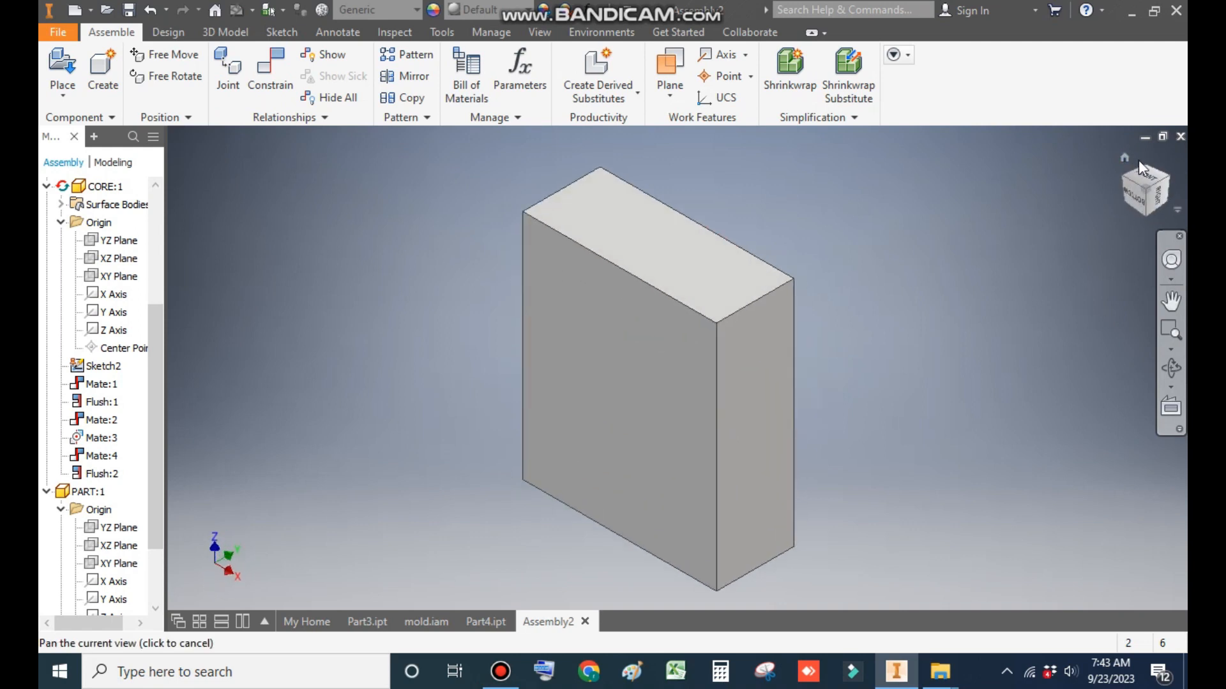
click(1138, 214)
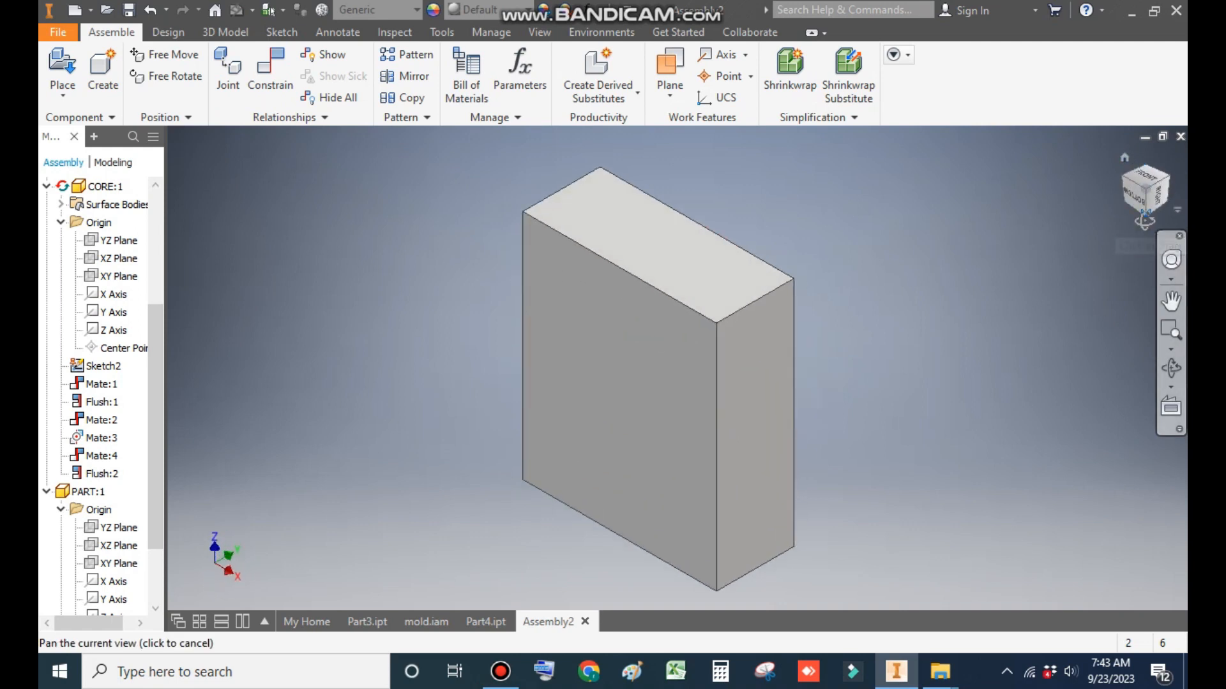
key(F6)
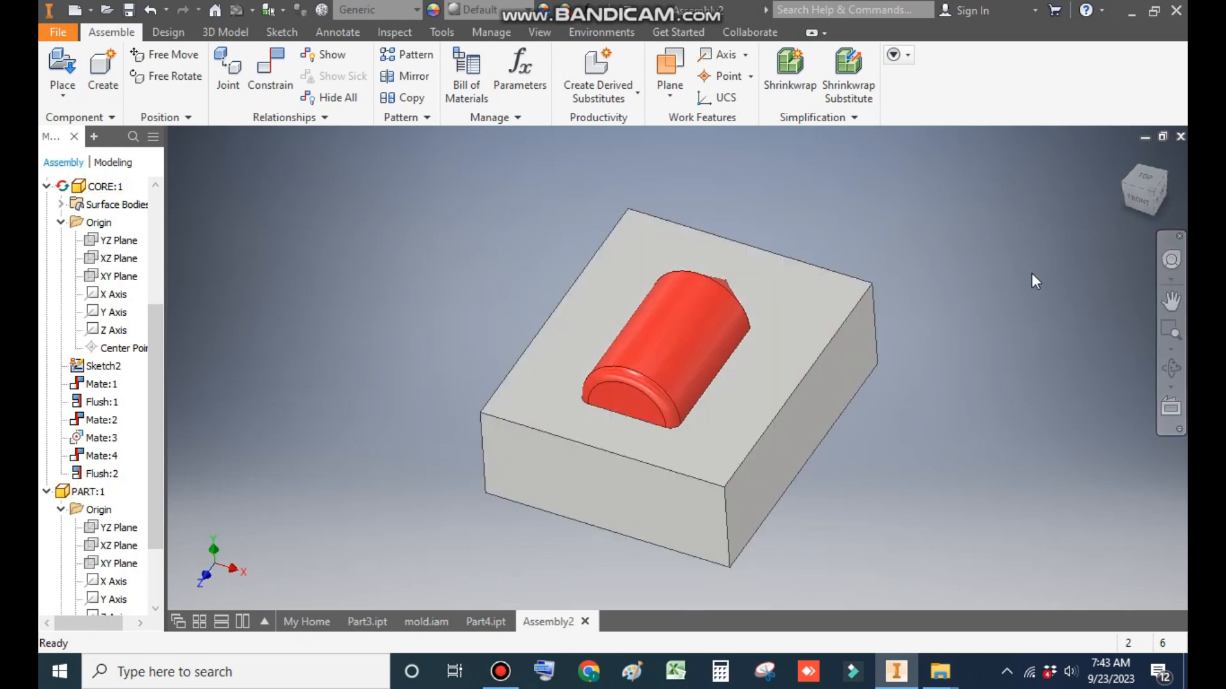
click(695, 339)
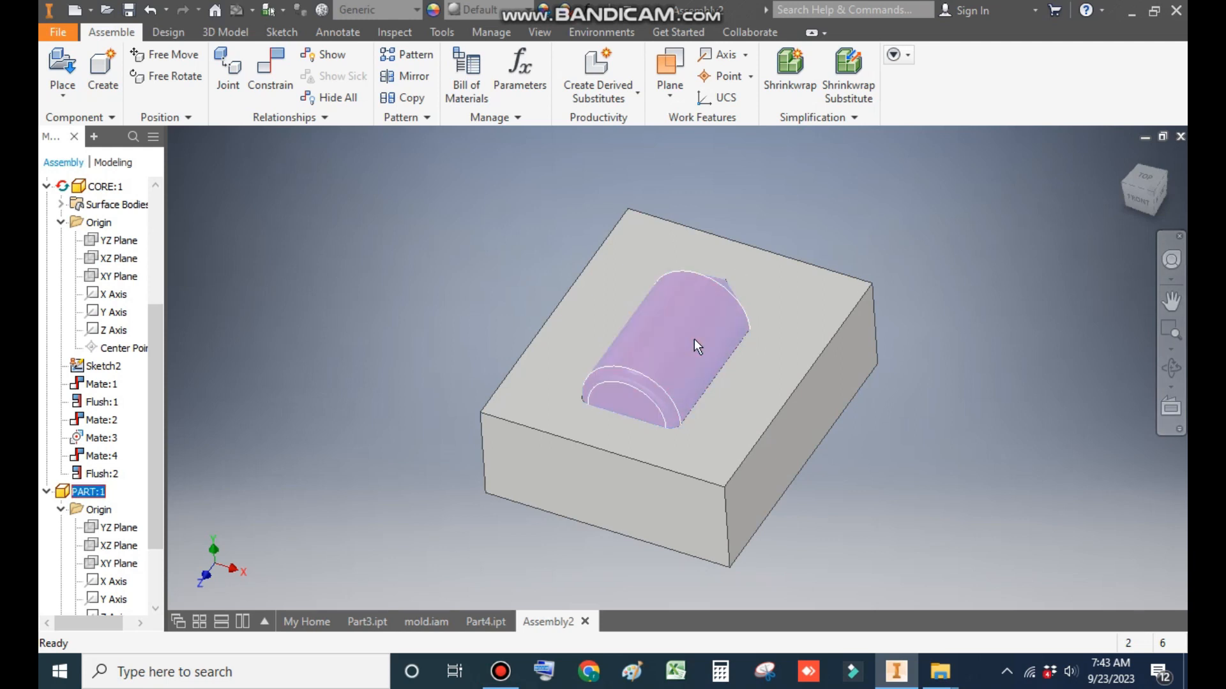
right_click(694, 340)
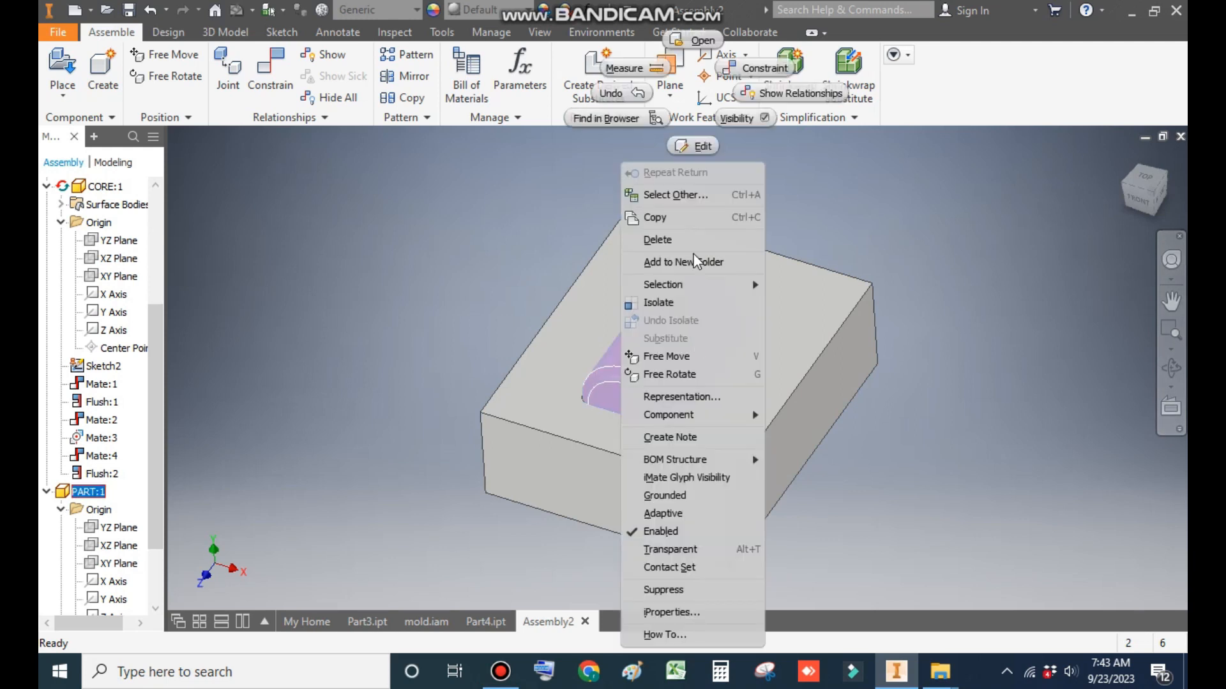
click(758, 122)
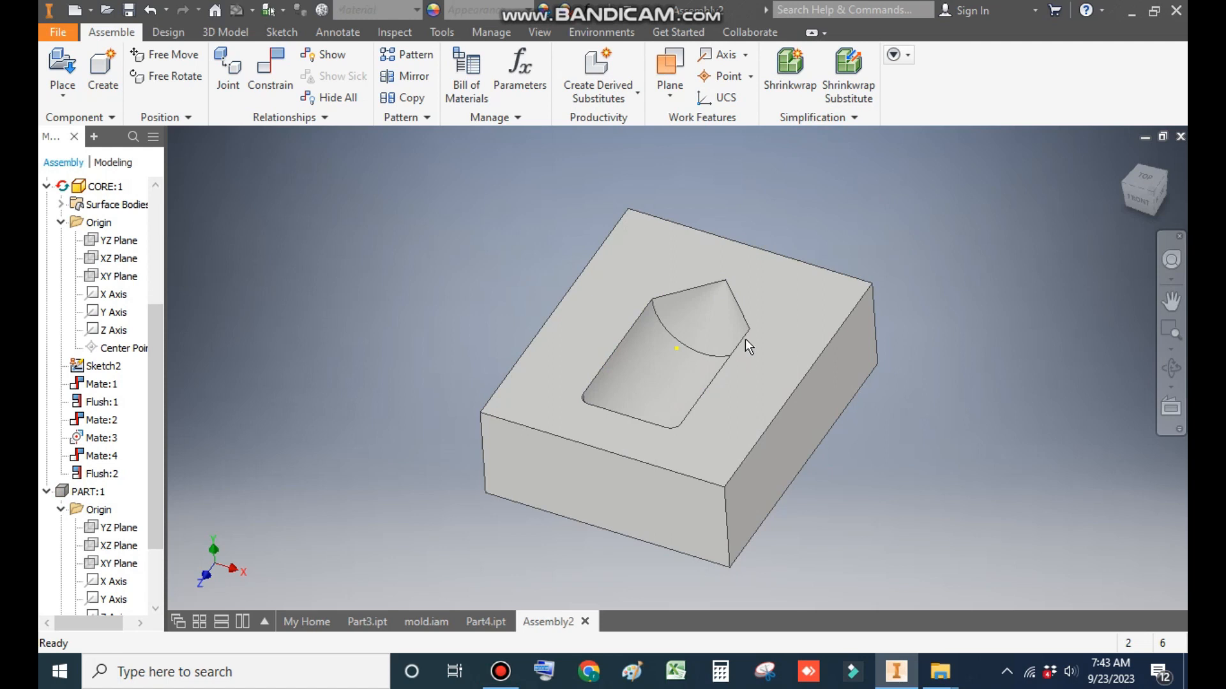
click(1143, 181)
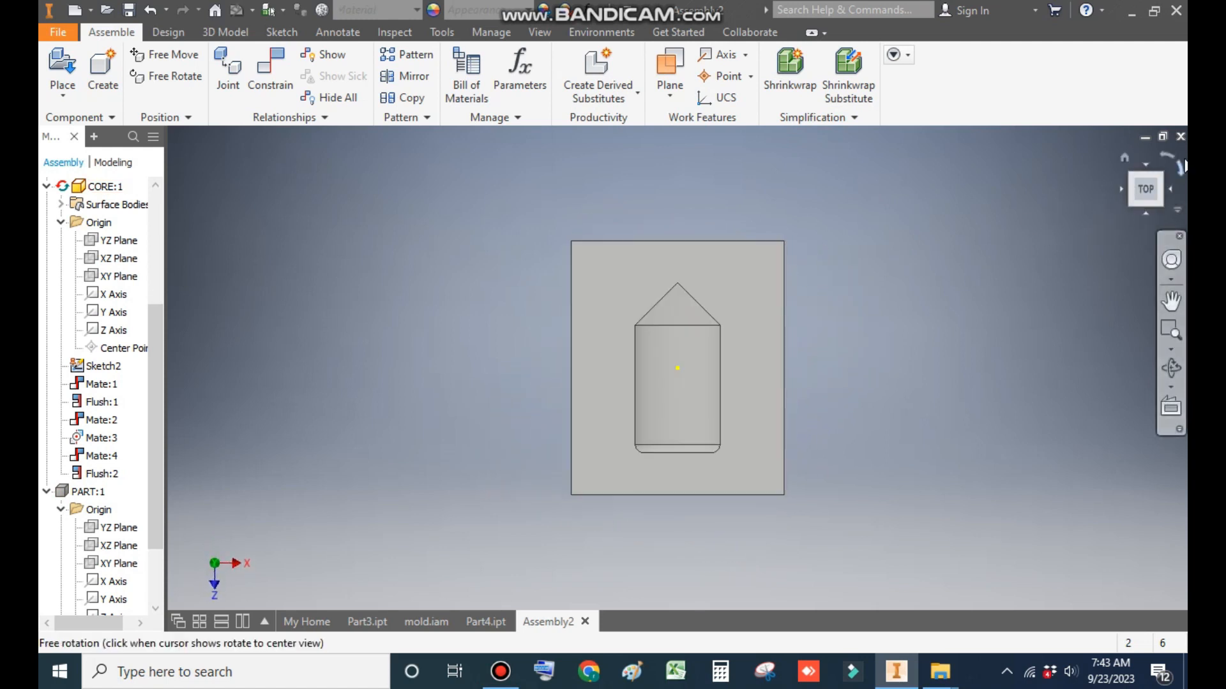
click(1123, 158)
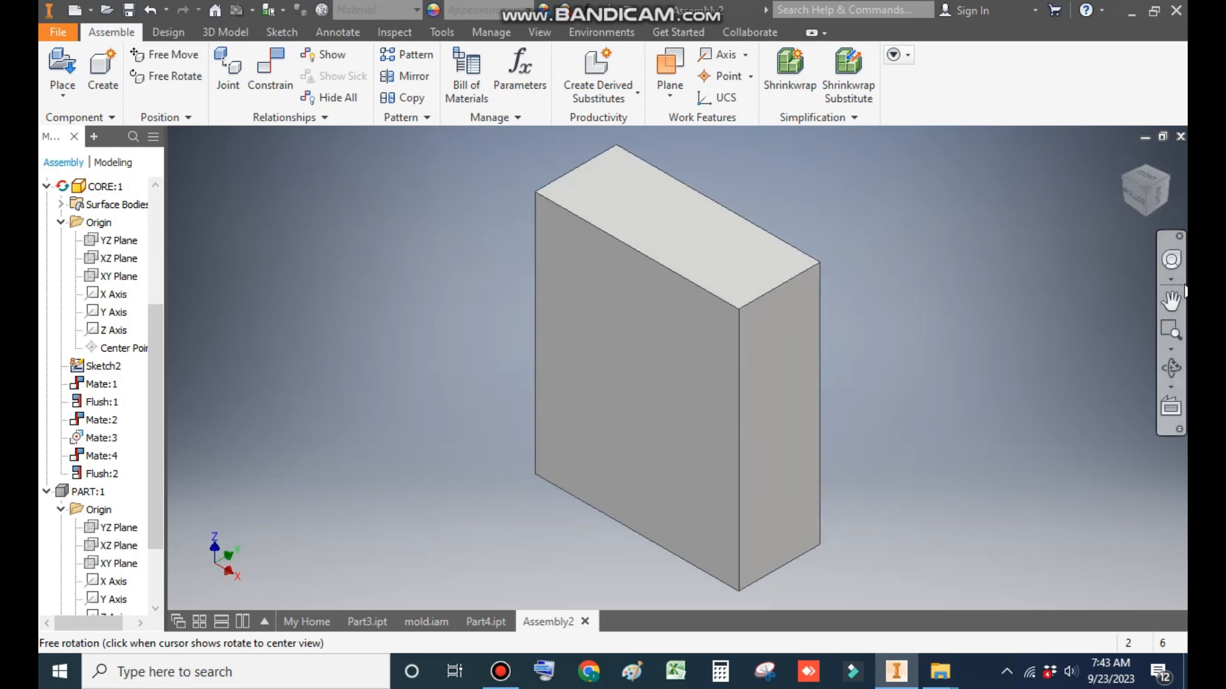
shift+middle_drag(1089, 348, 676, 387)
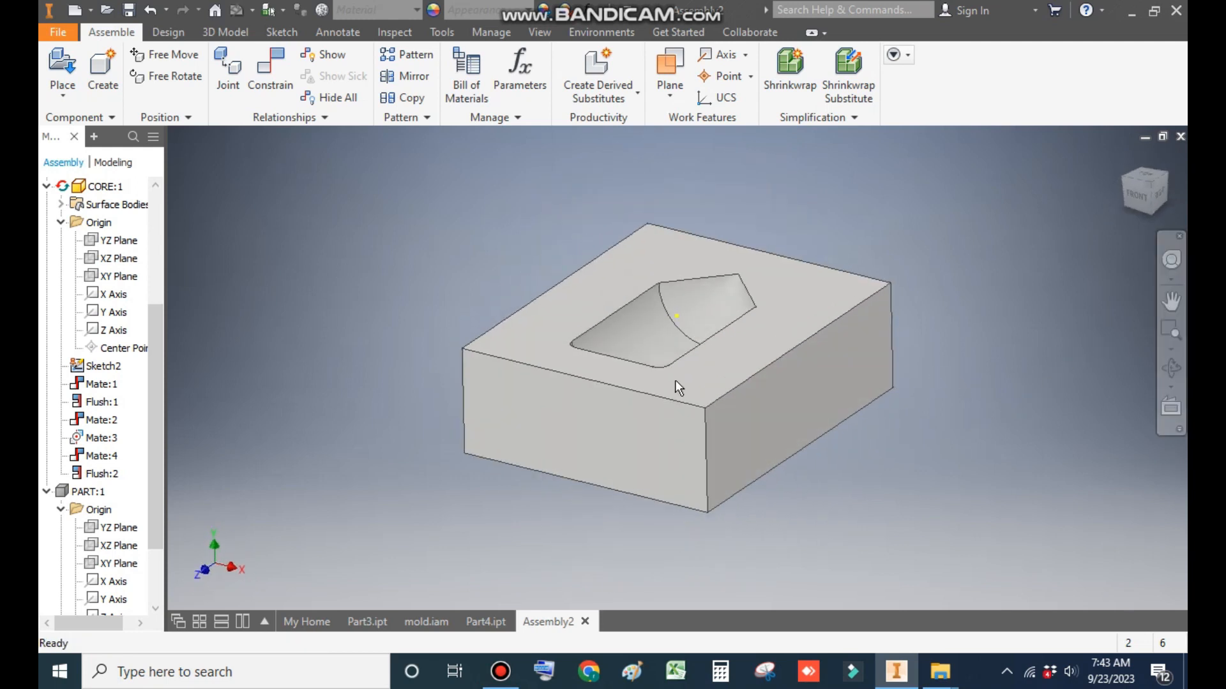
right_click(90, 500)
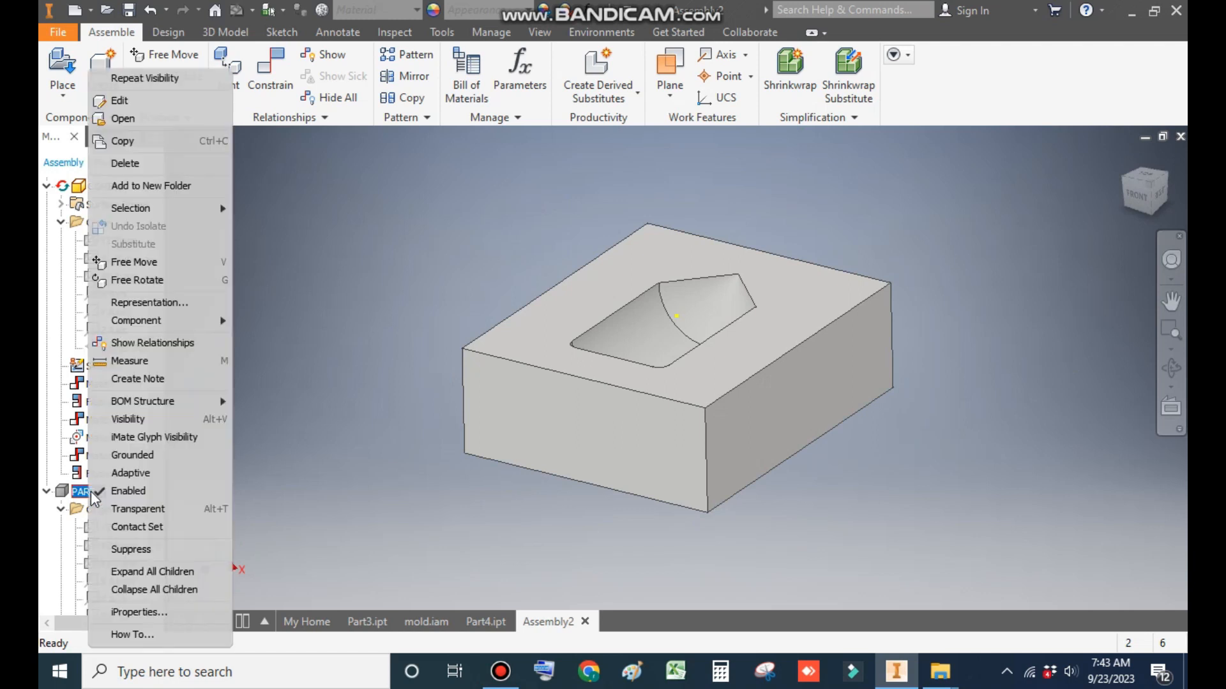
click(132, 420)
middle_drag(385, 221, 476, 240)
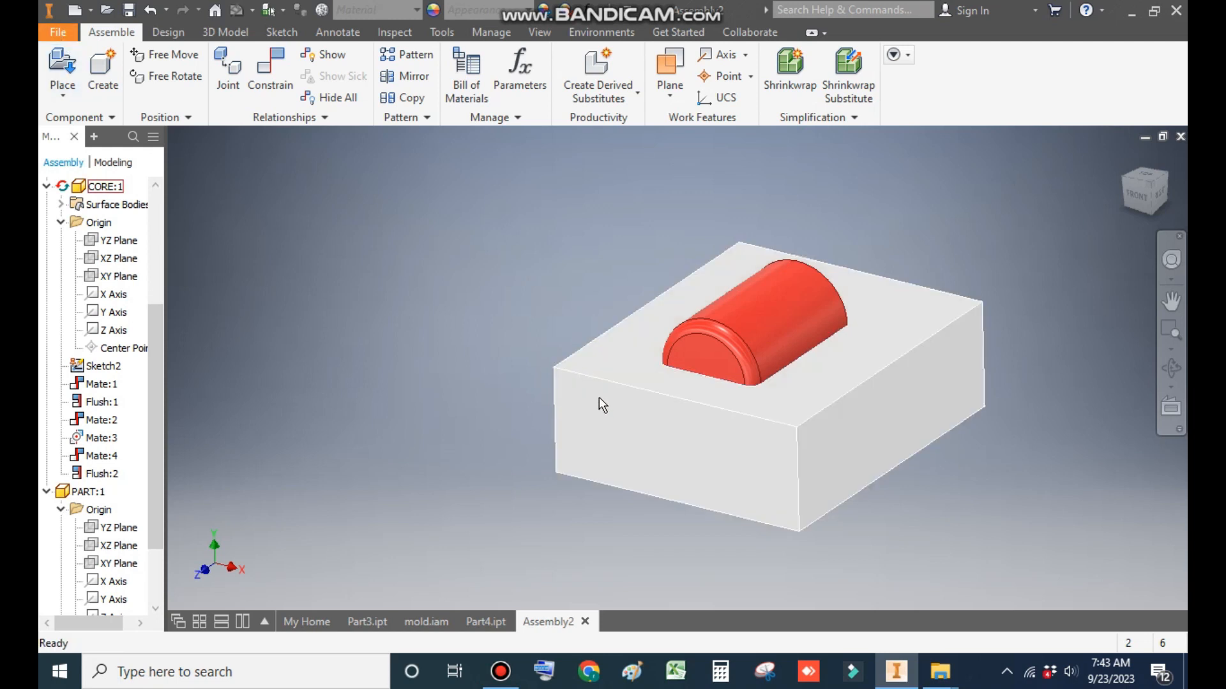
Step: Open CORE for in-place editing, save it under the file name CAVITY in New folder, and return to the assembly
double_click(599, 397)
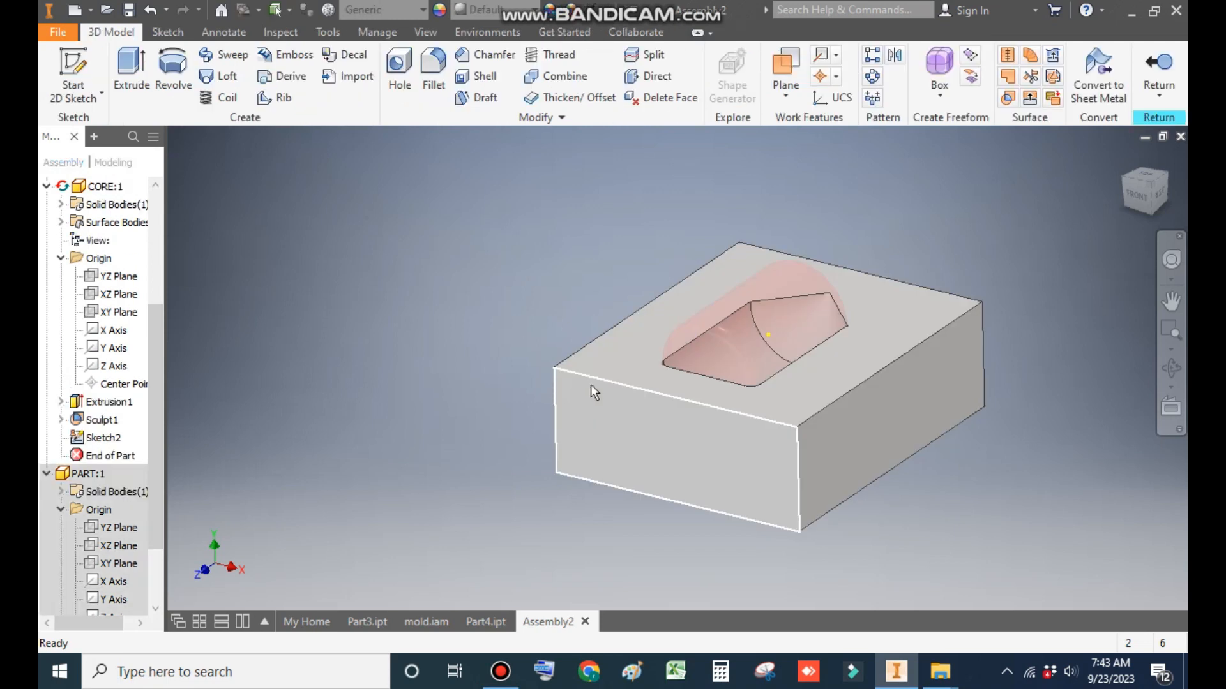
click(56, 34)
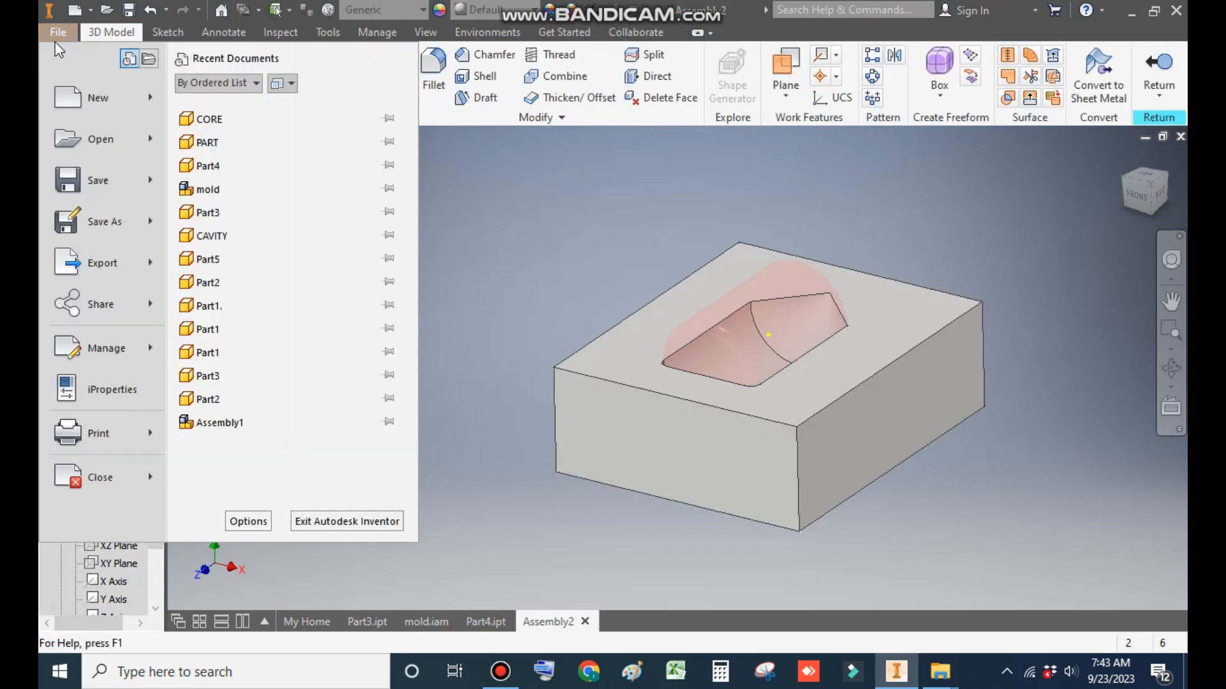
click(120, 215)
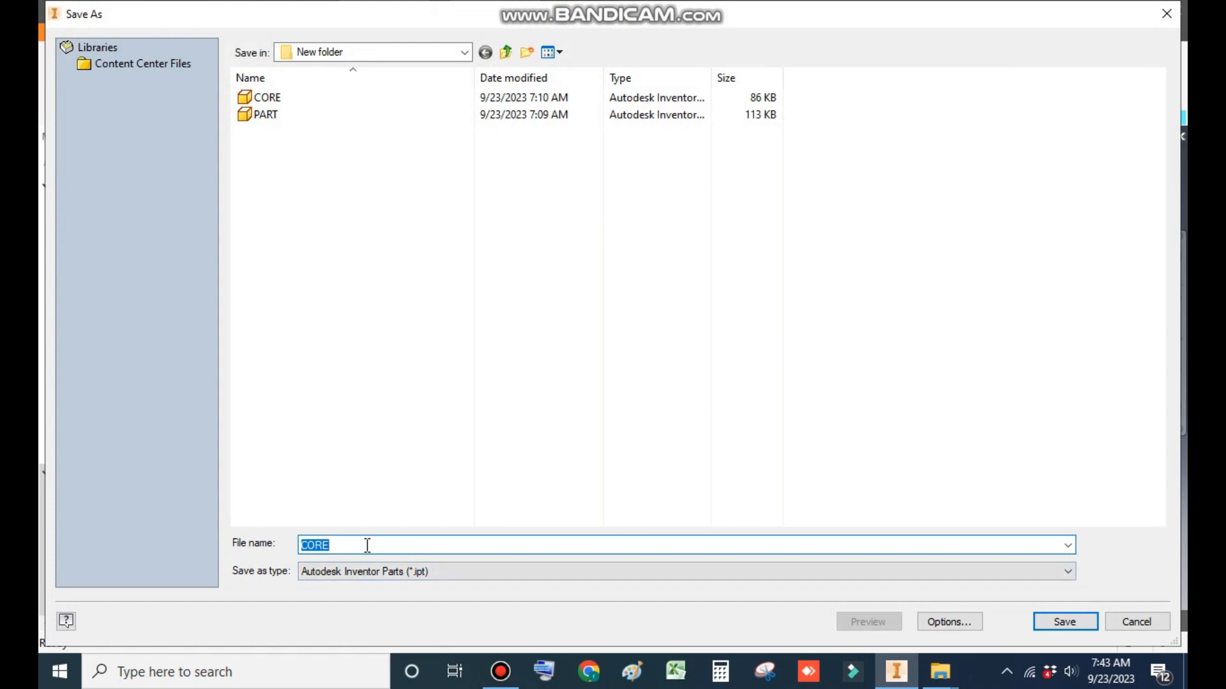
text(CAVITY)
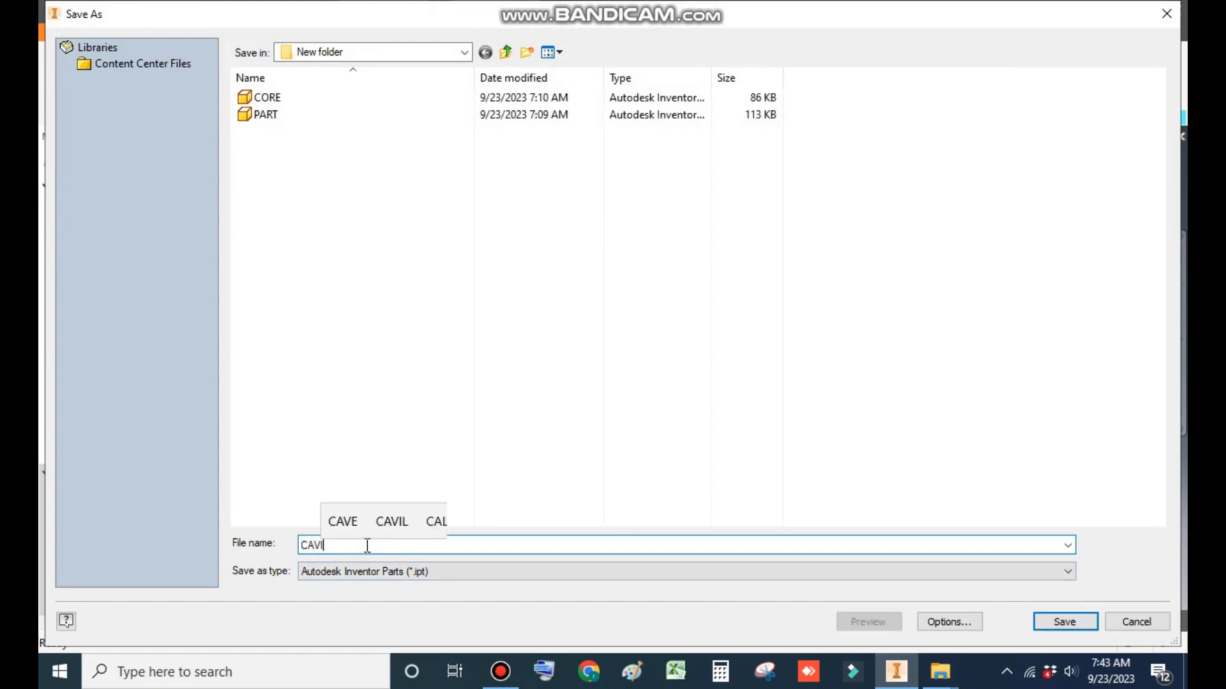
key(Return)
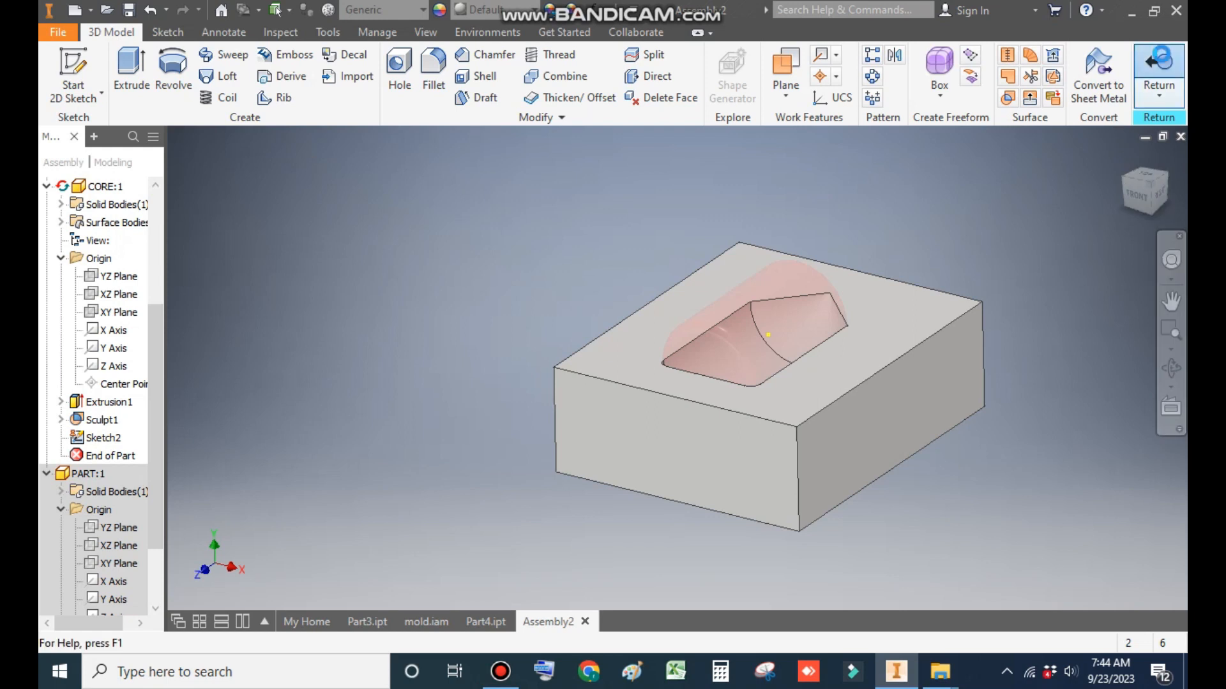
click(1159, 64)
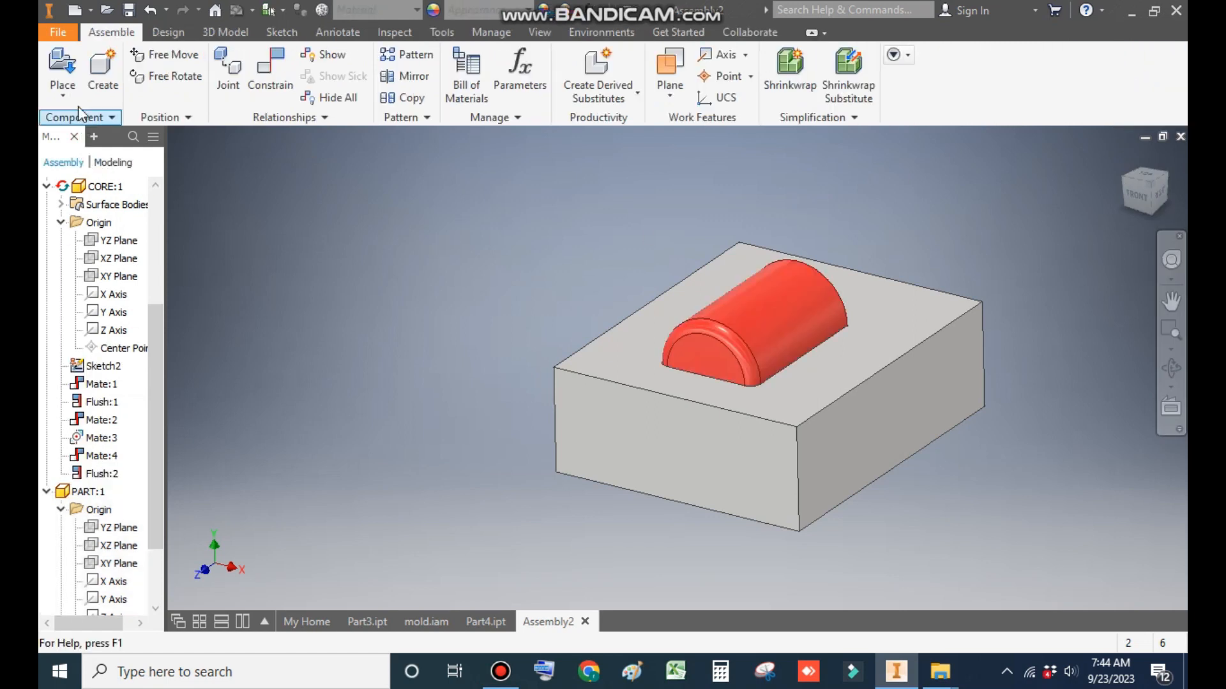
Step: Place one instance of the CAVITY part from New folder into the assembly, beside the CORE block
click(63, 67)
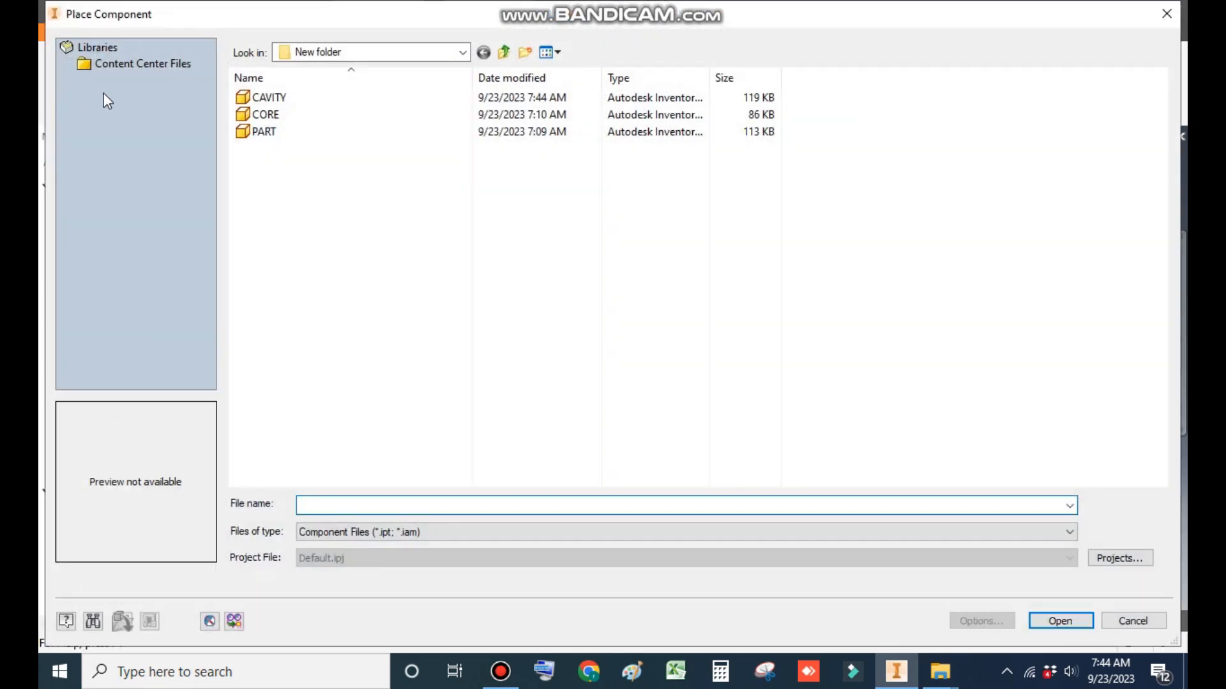
click(281, 98)
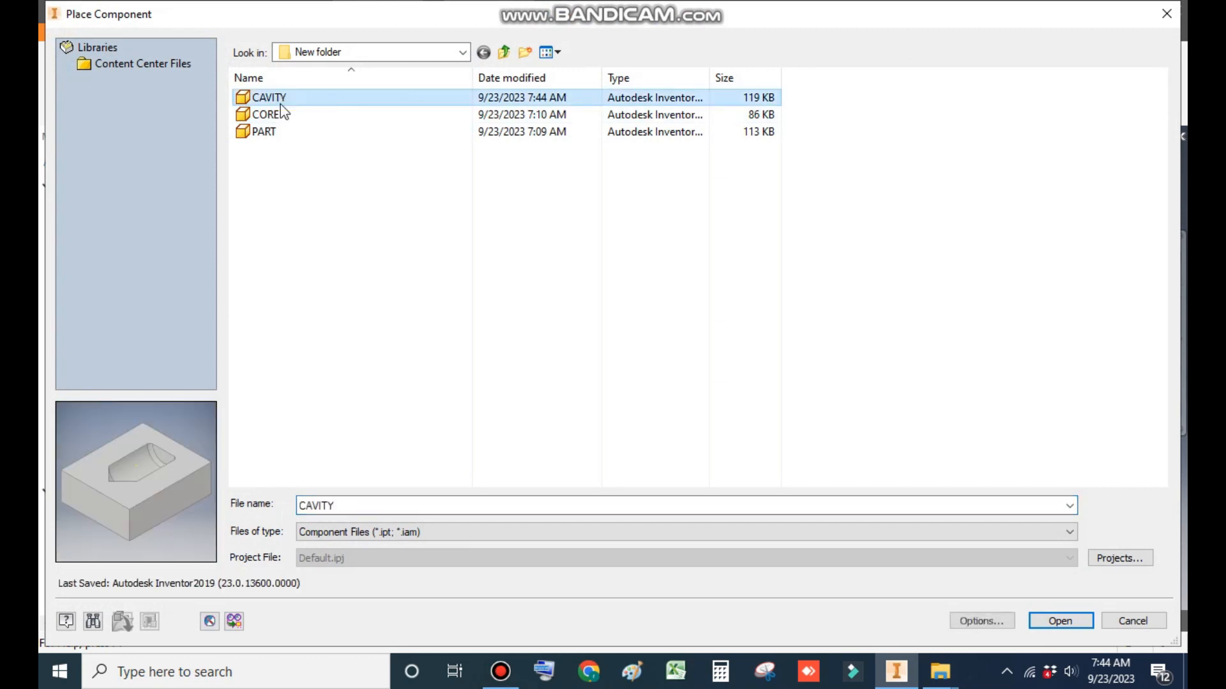
click(1060, 621)
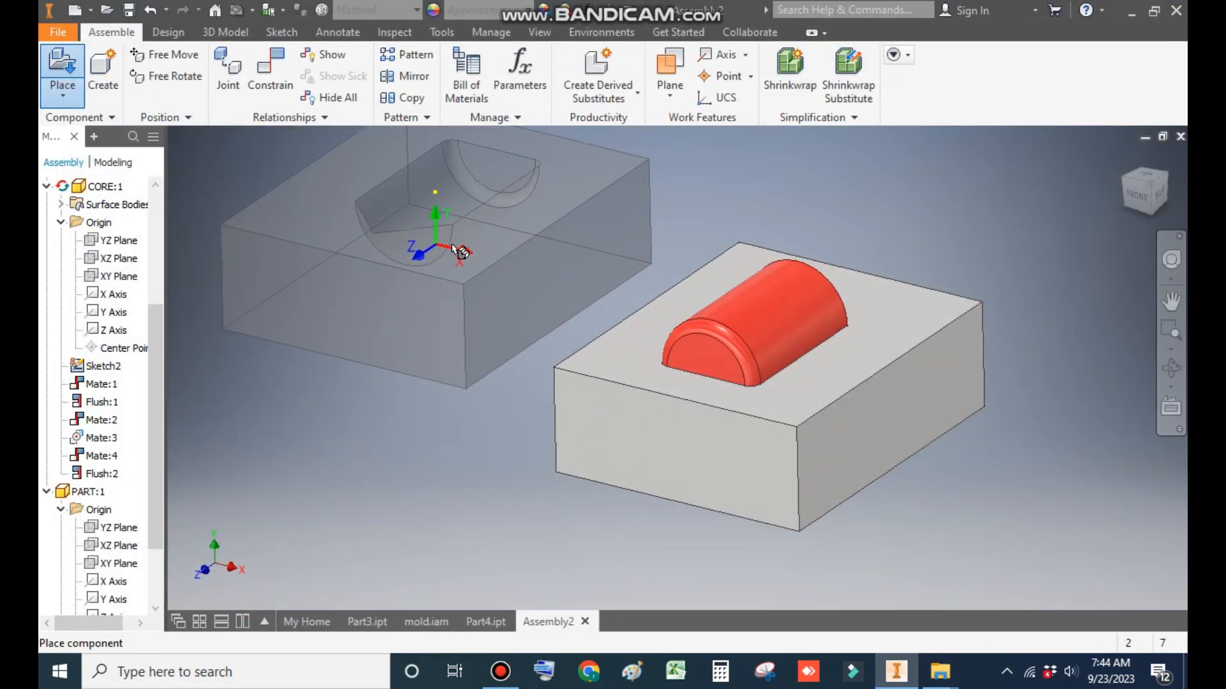
click(471, 245)
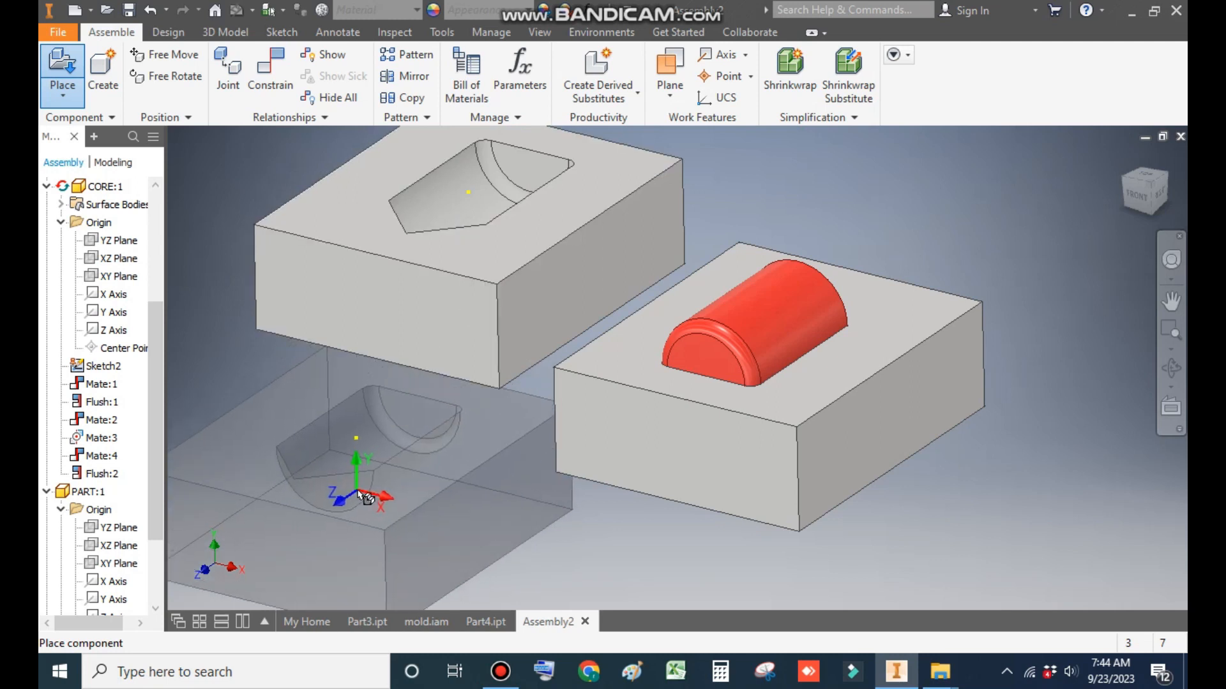
key(Escape)
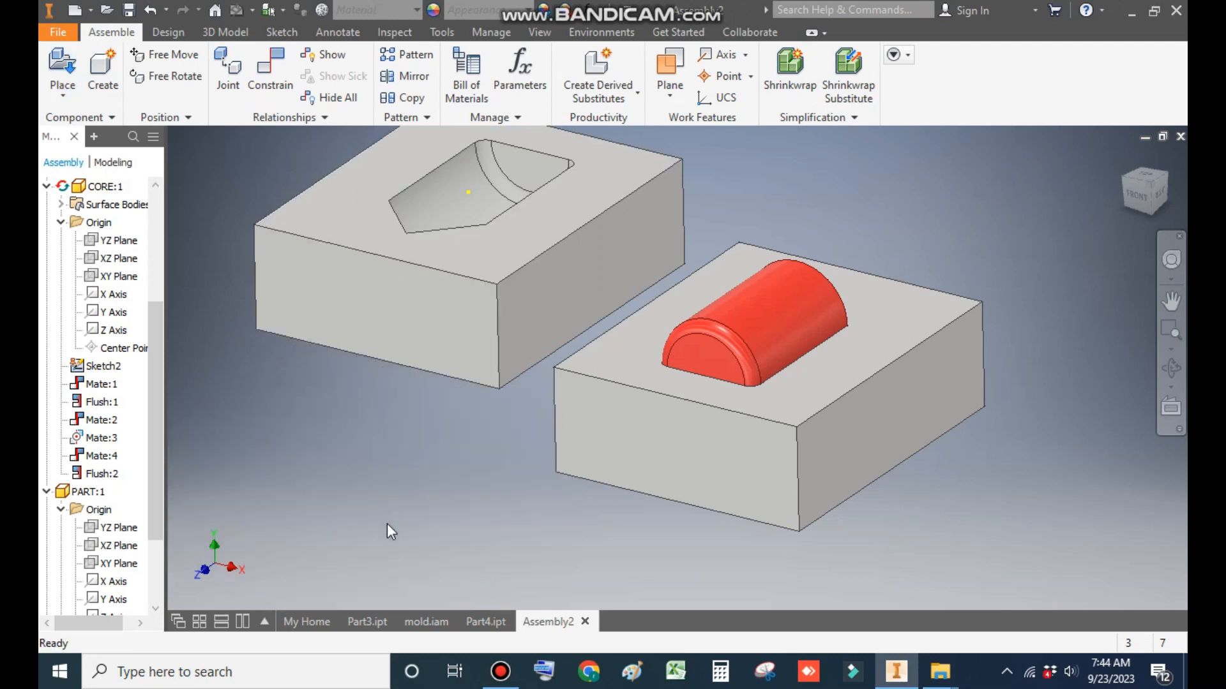
Step: Free-rotate the CAVITY block upside down so its pocket faces downward toward CORE
click(166, 76)
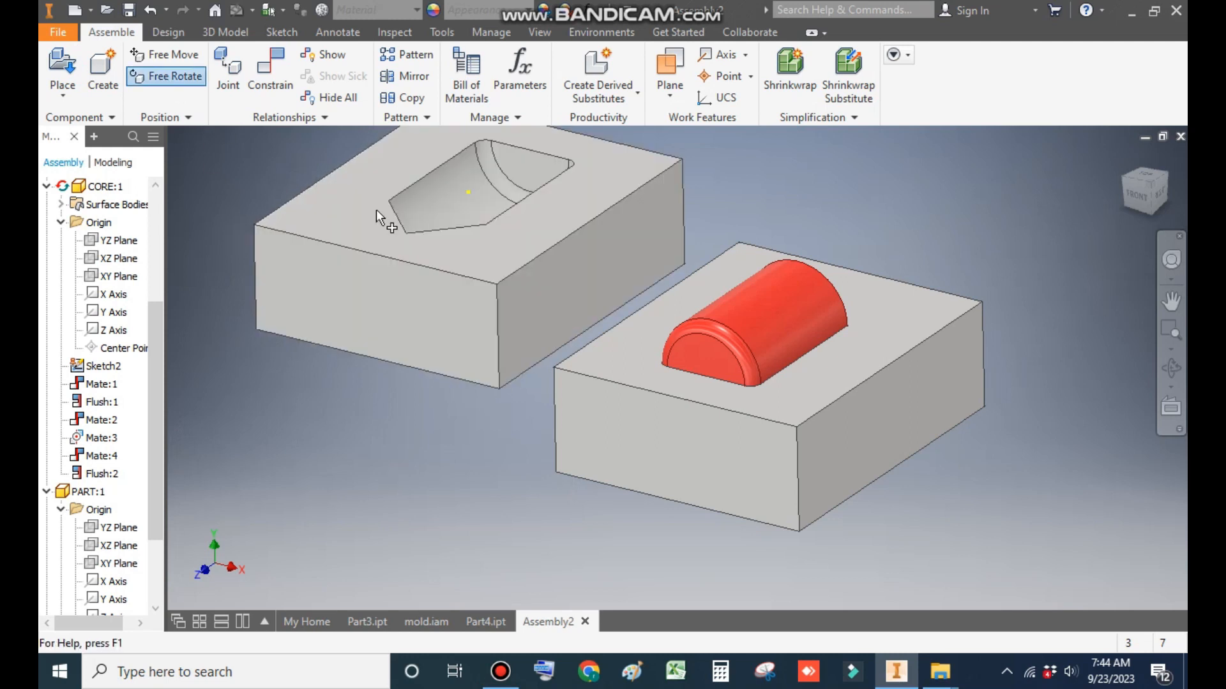
click(443, 235)
drag(468, 192, 482, 95)
drag(570, 287, 535, 300)
key(Escape)
shift+middle_drag(417, 484, 446, 383)
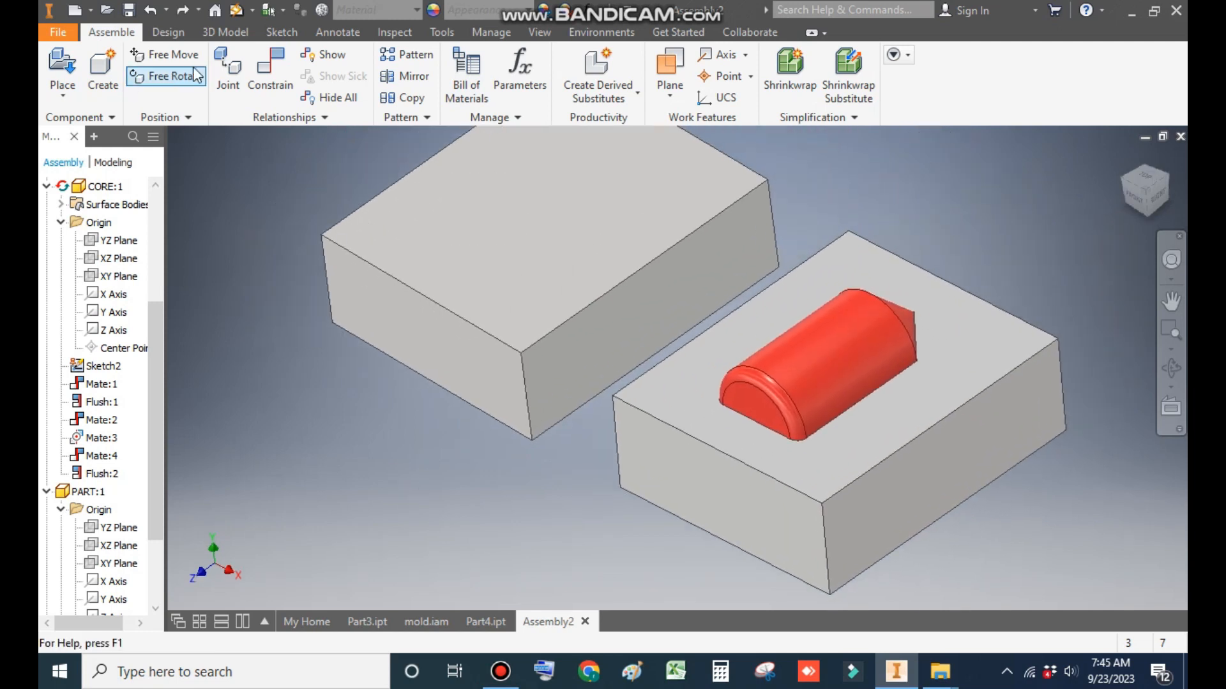
Step: Constrain the front end faces of CAVITY and CORE flush with a 0.000 mm offset
click(263, 71)
click(450, 367)
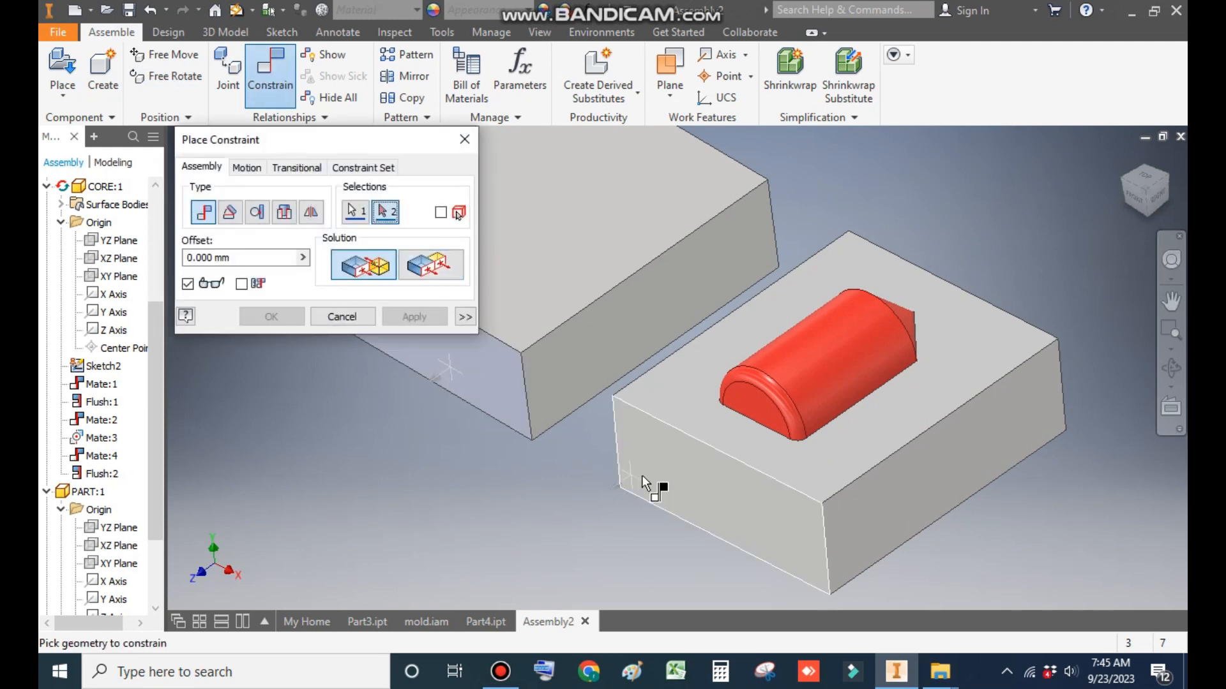
click(667, 461)
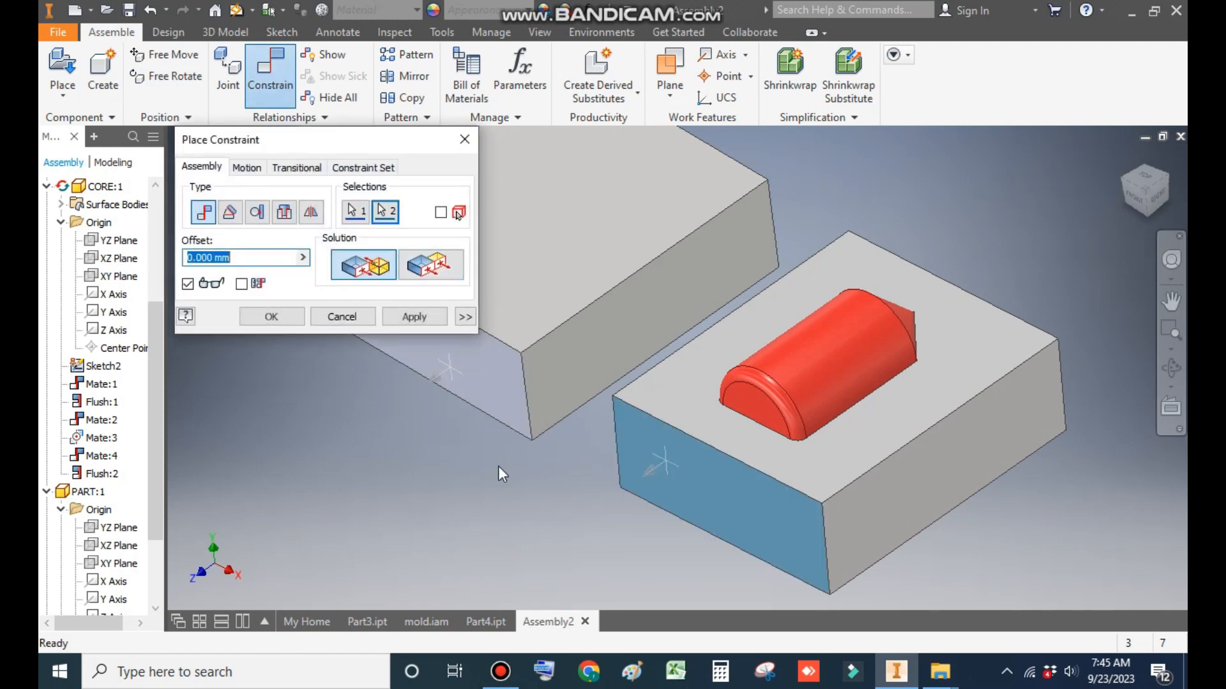
click(434, 268)
click(424, 318)
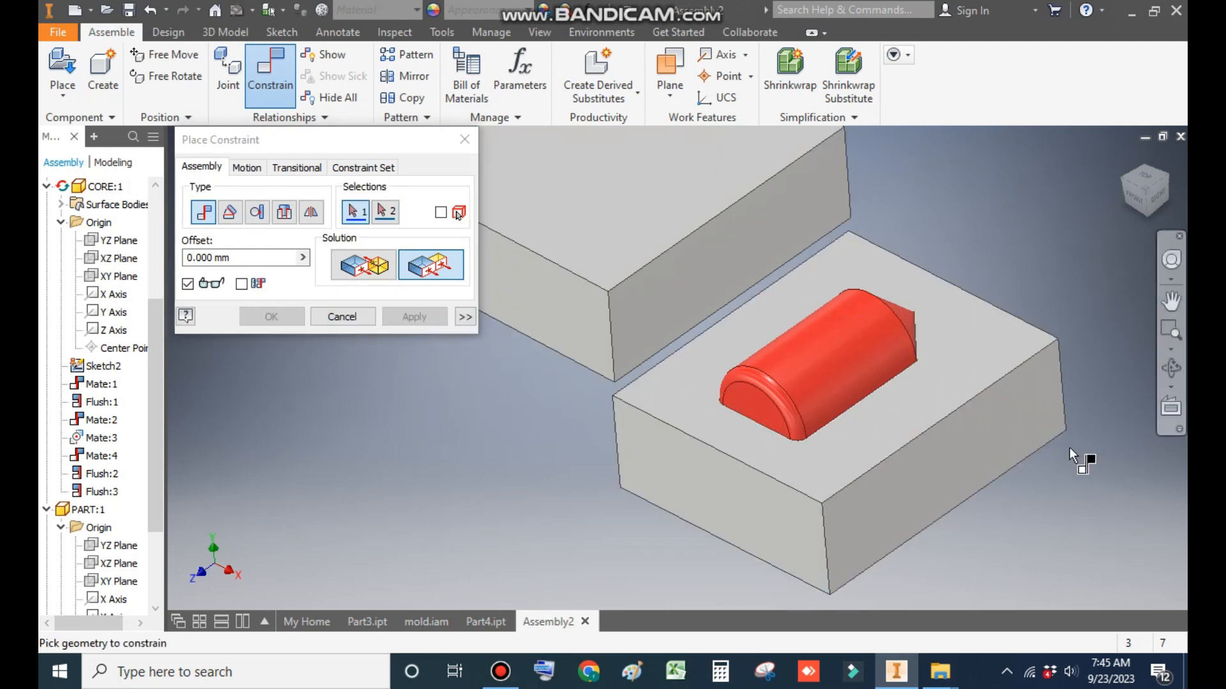
Step: Constrain the long side faces of CAVITY and CORE flush with a 0.000 mm offset, and finish constraining
shift+middle_drag(1067, 453, 901, 538)
scroll(902, 538, down, 3)
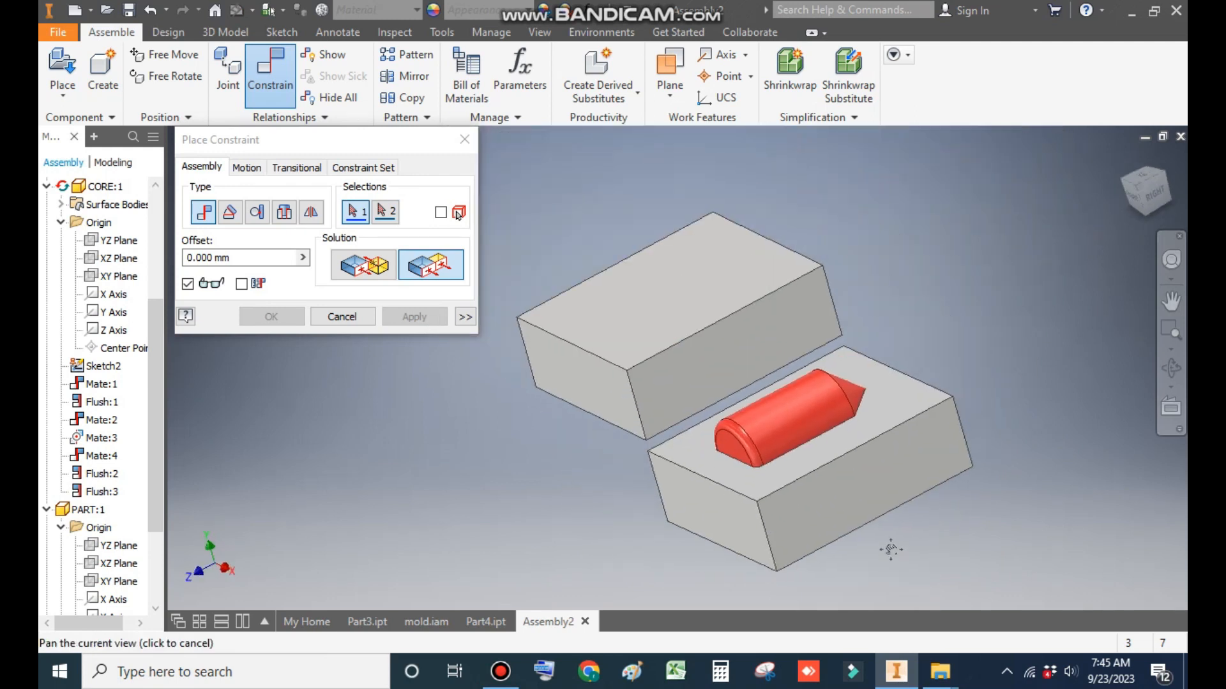
click(711, 283)
click(869, 428)
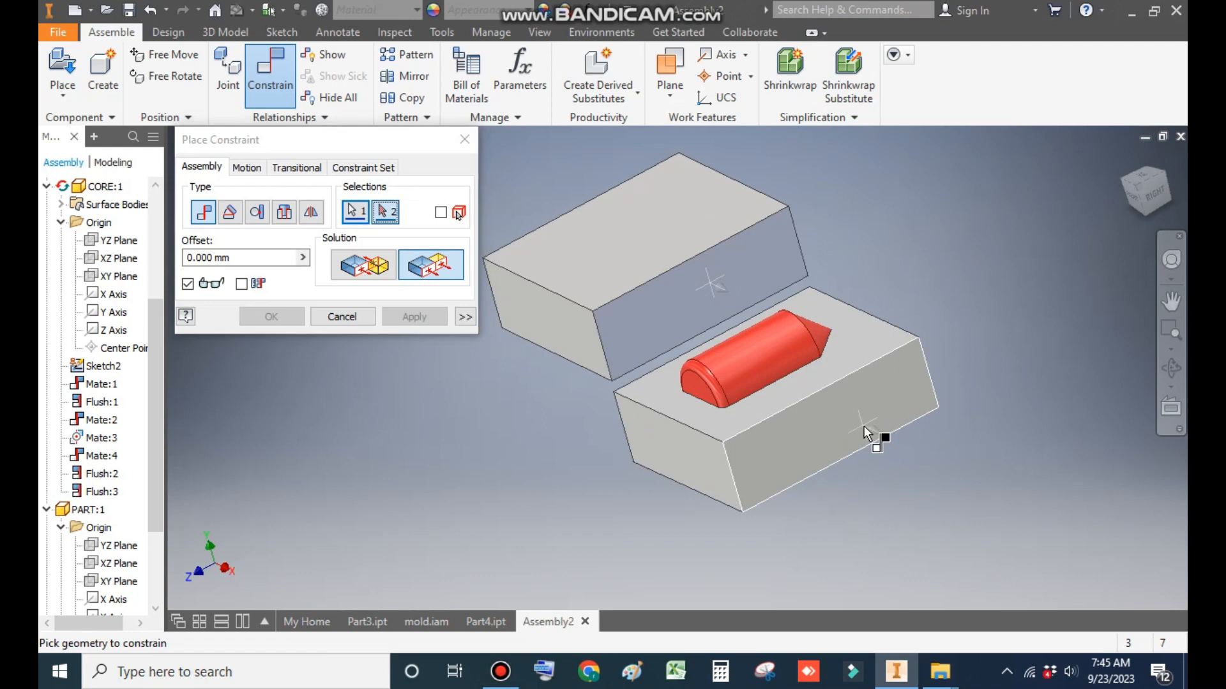
click(420, 323)
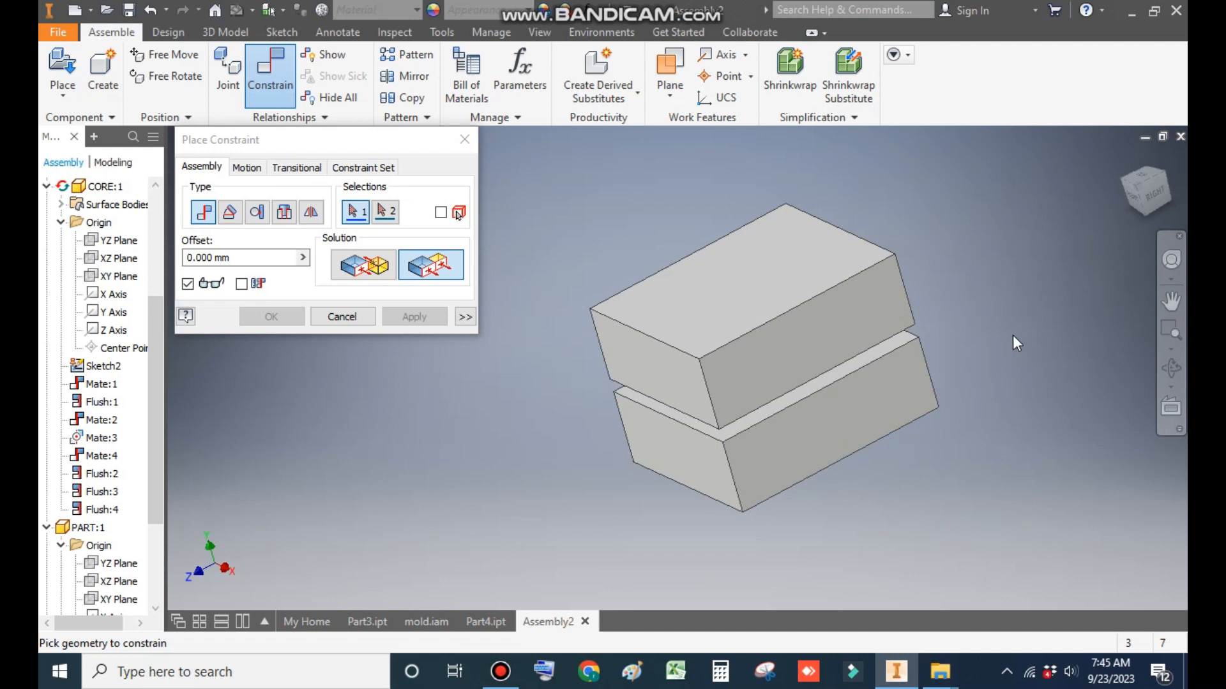
key(Escape)
Step: Lift CAVITY clear of CORE and mate its pocket-side face to CORE's parting face with a 0.000 mm offset
drag(850, 362, 734, 220)
shift+middle_drag(895, 449, 842, 405)
click(420, 372)
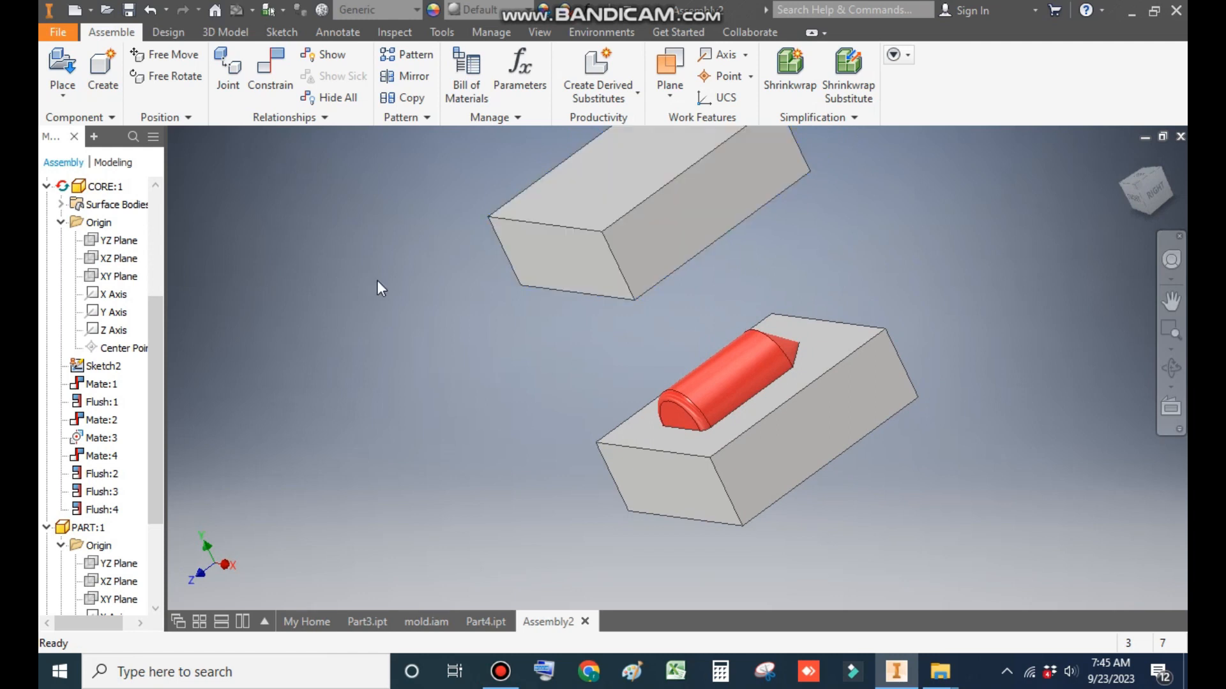
click(272, 83)
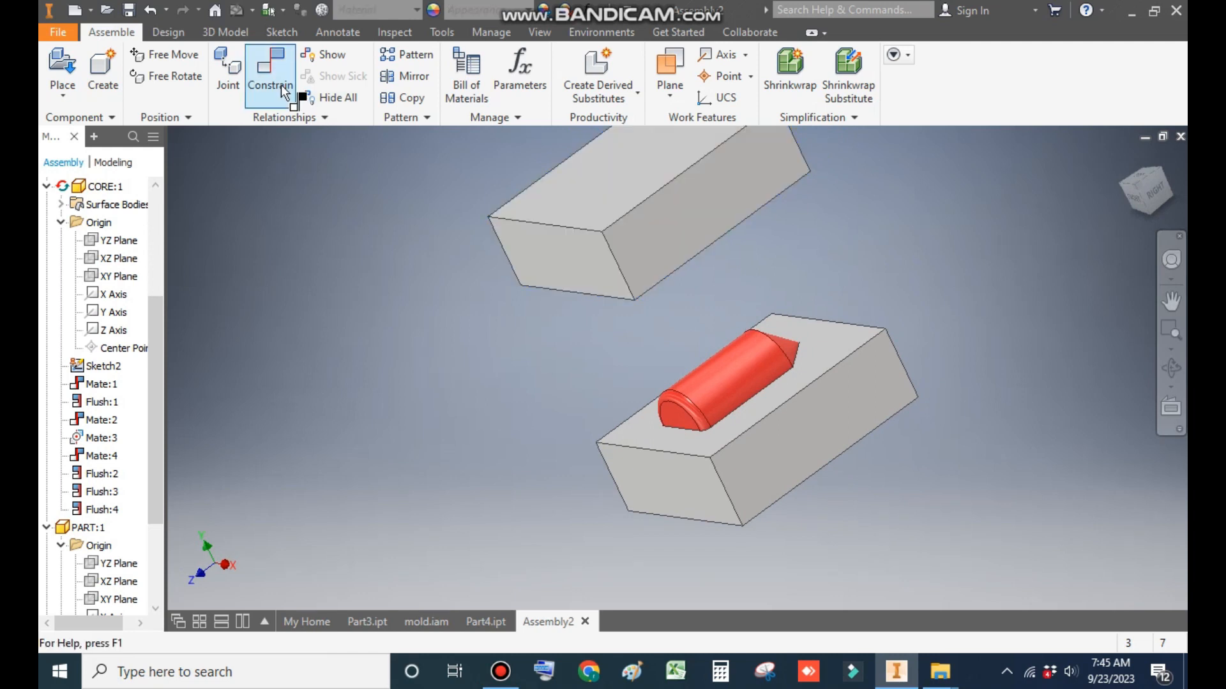
click(818, 356)
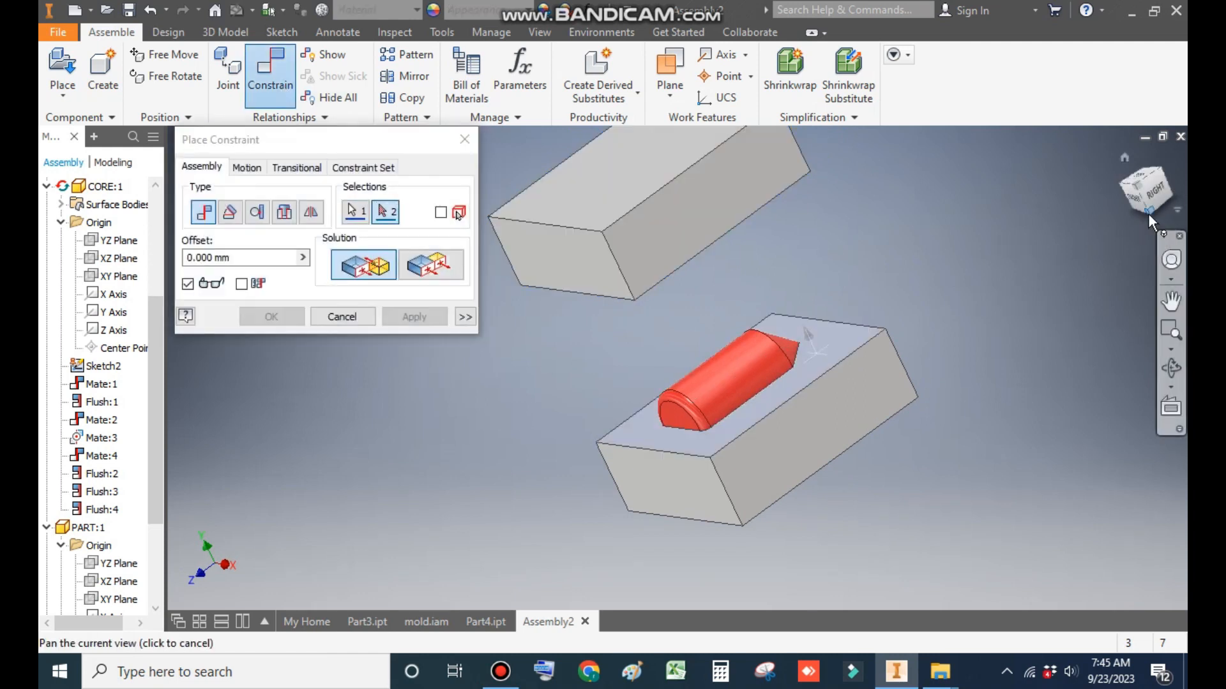
click(1148, 213)
click(741, 310)
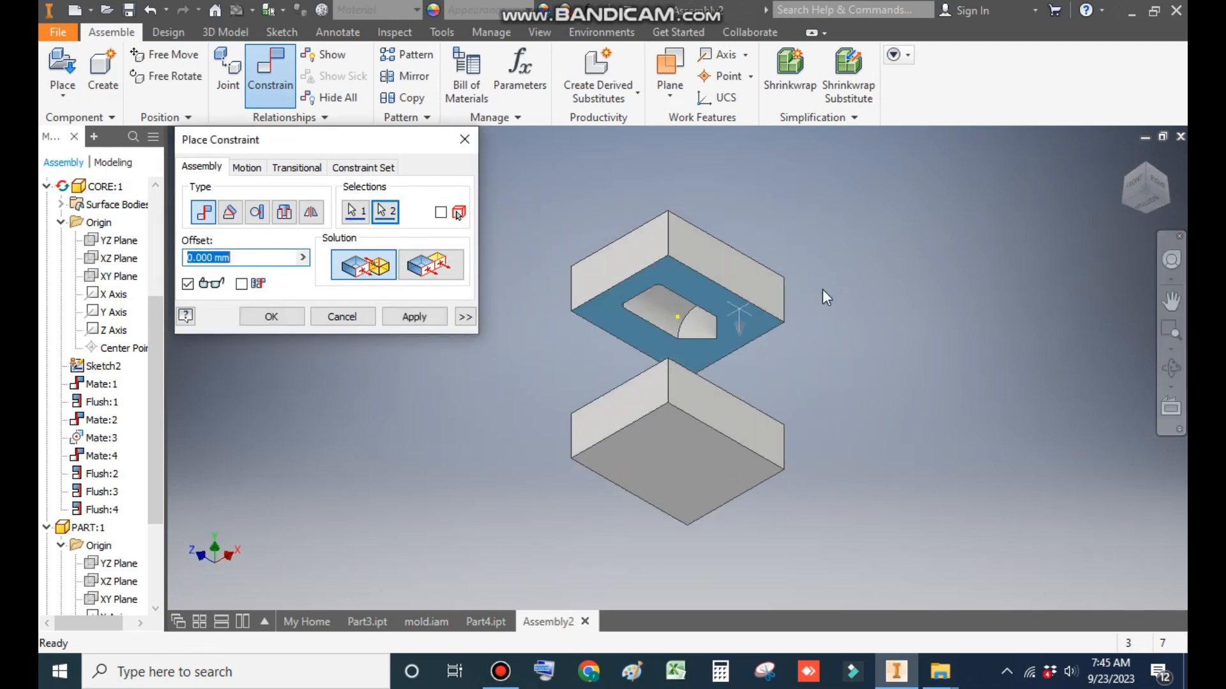
click(1147, 167)
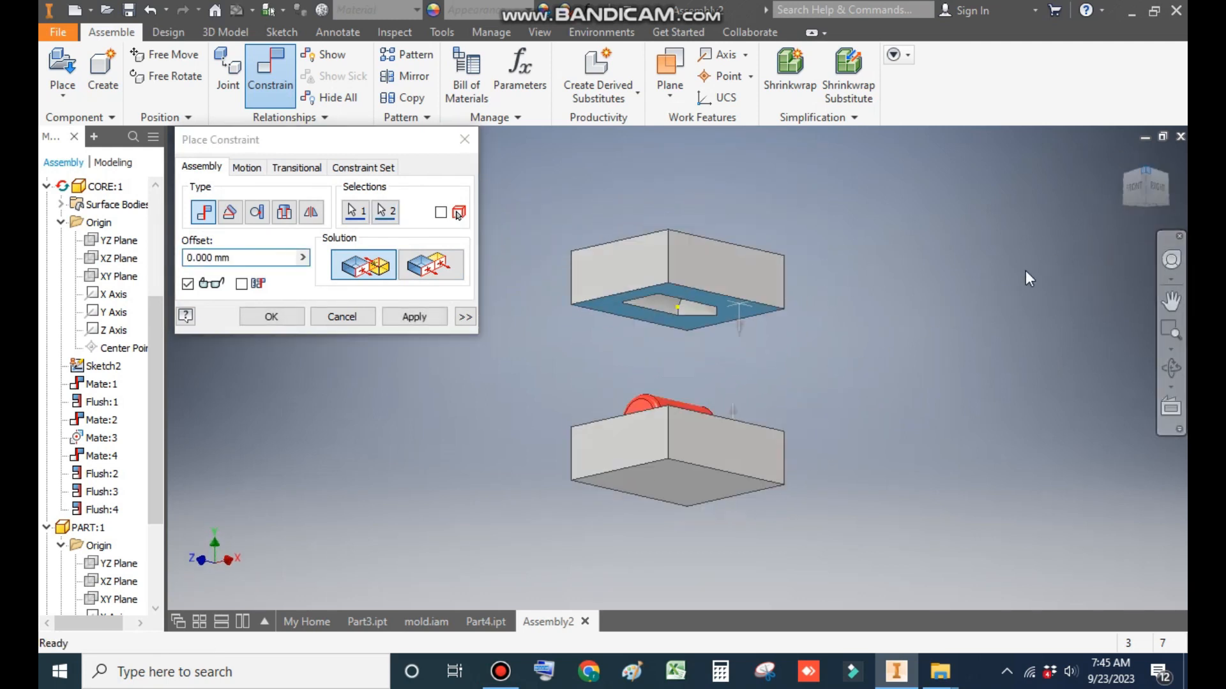
click(433, 319)
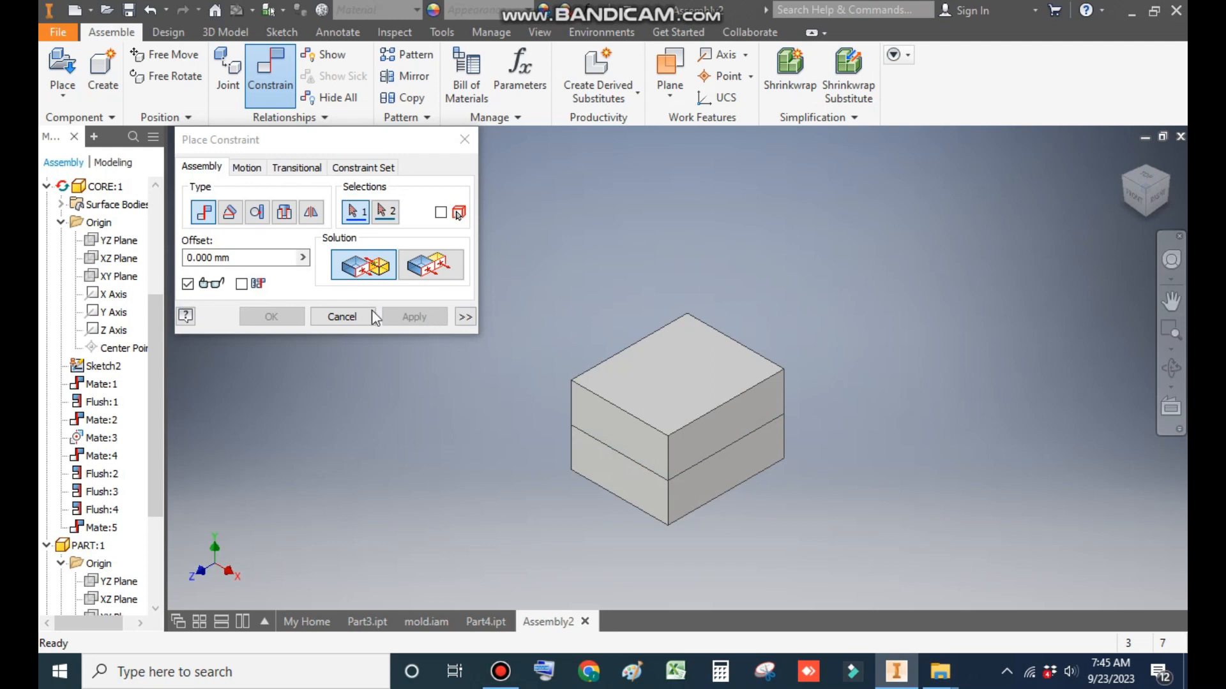
click(465, 139)
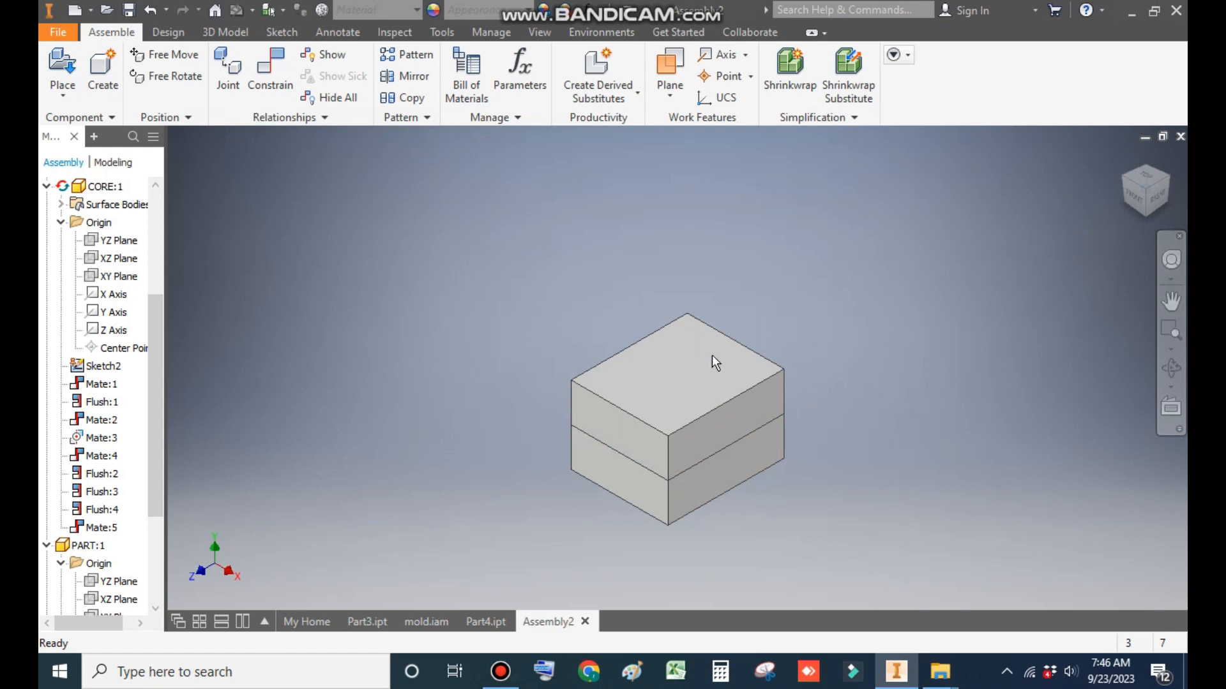
Step: Apply the Clear - Blue appearance to the upper block, CAVITY
click(699, 372)
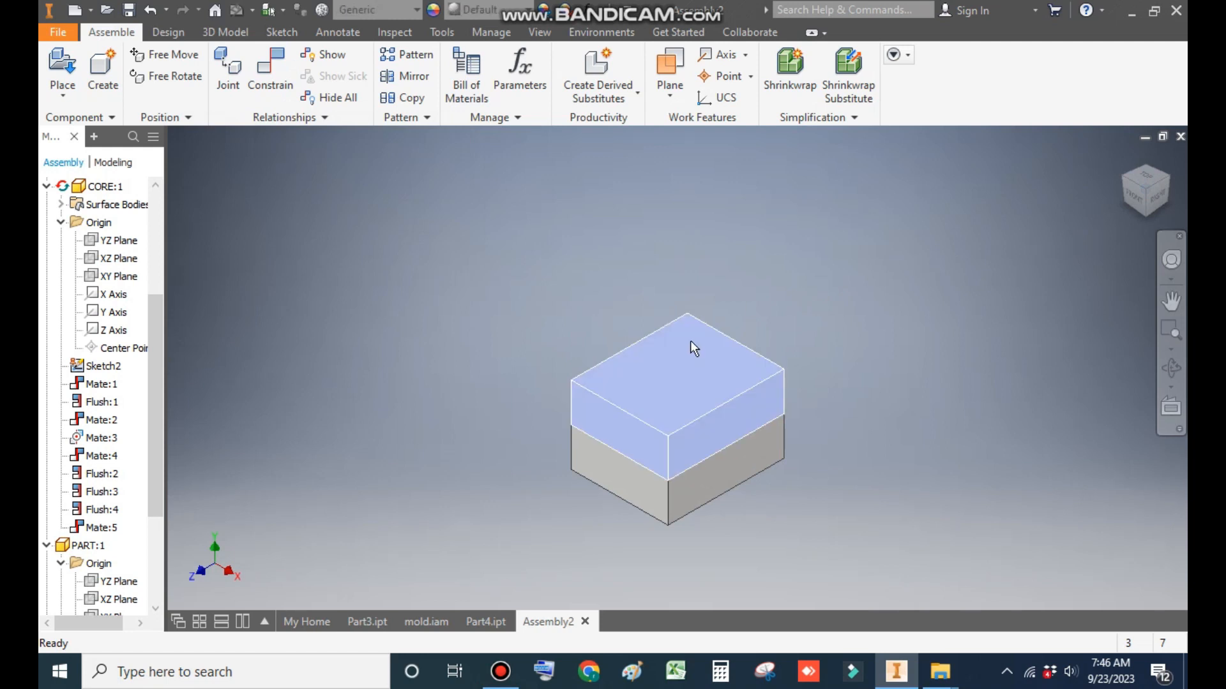
click(504, 14)
scroll(546, 296, down, 4)
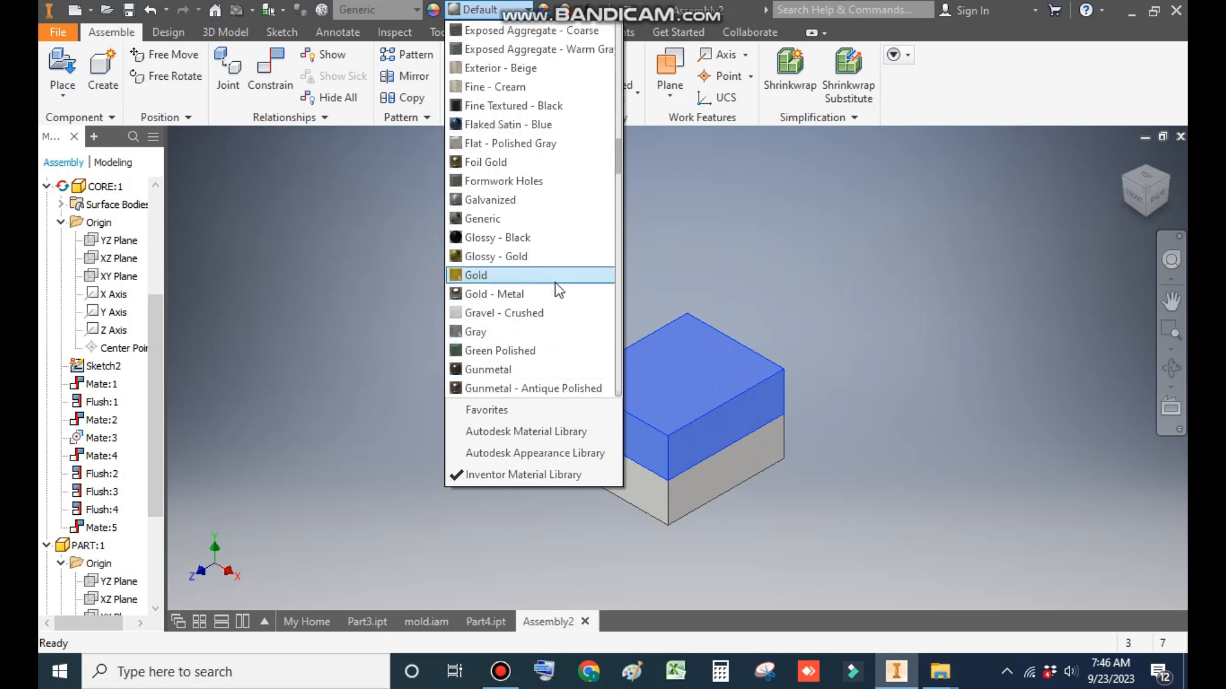
scroll(554, 292, up, 7)
scroll(553, 283, up, 3)
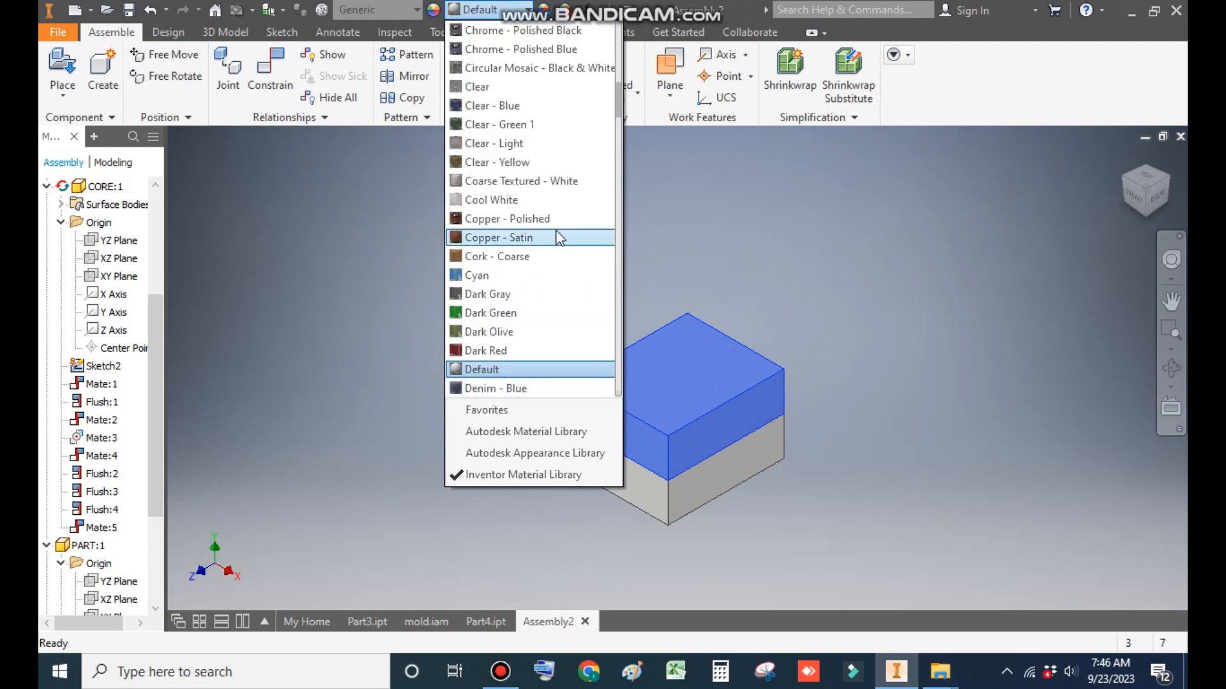
click(509, 107)
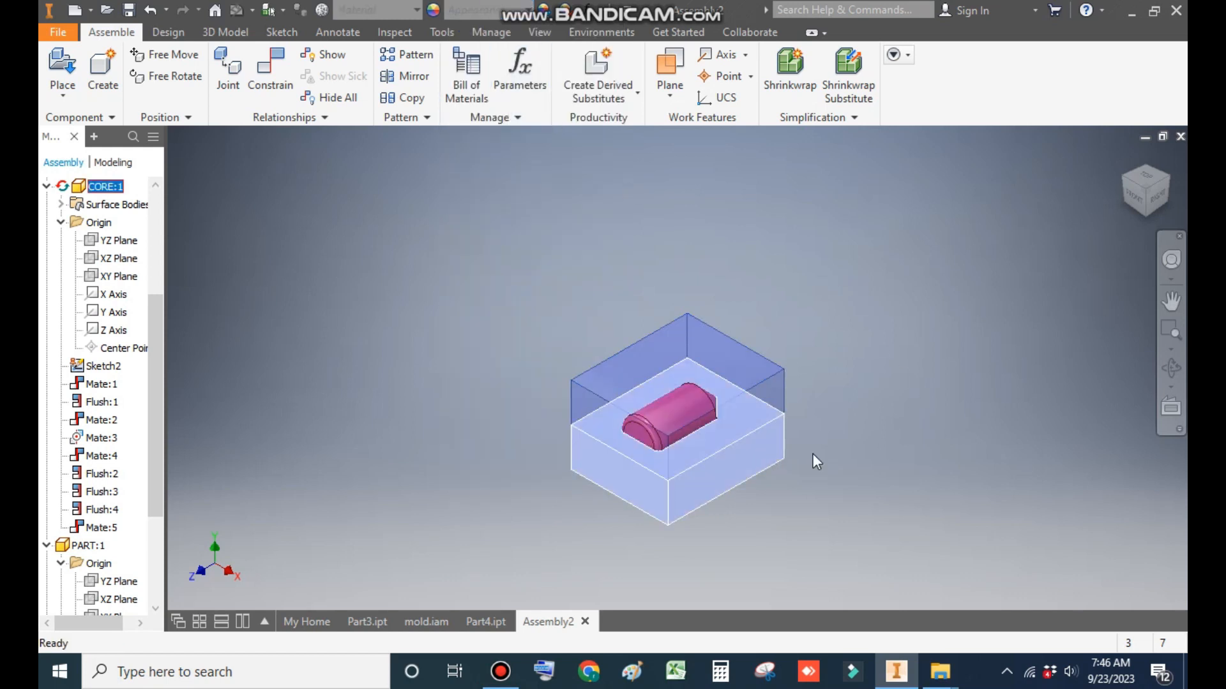
Step: Apply the Clear - Green 1 appearance to the lower block, CORE
click(484, 12)
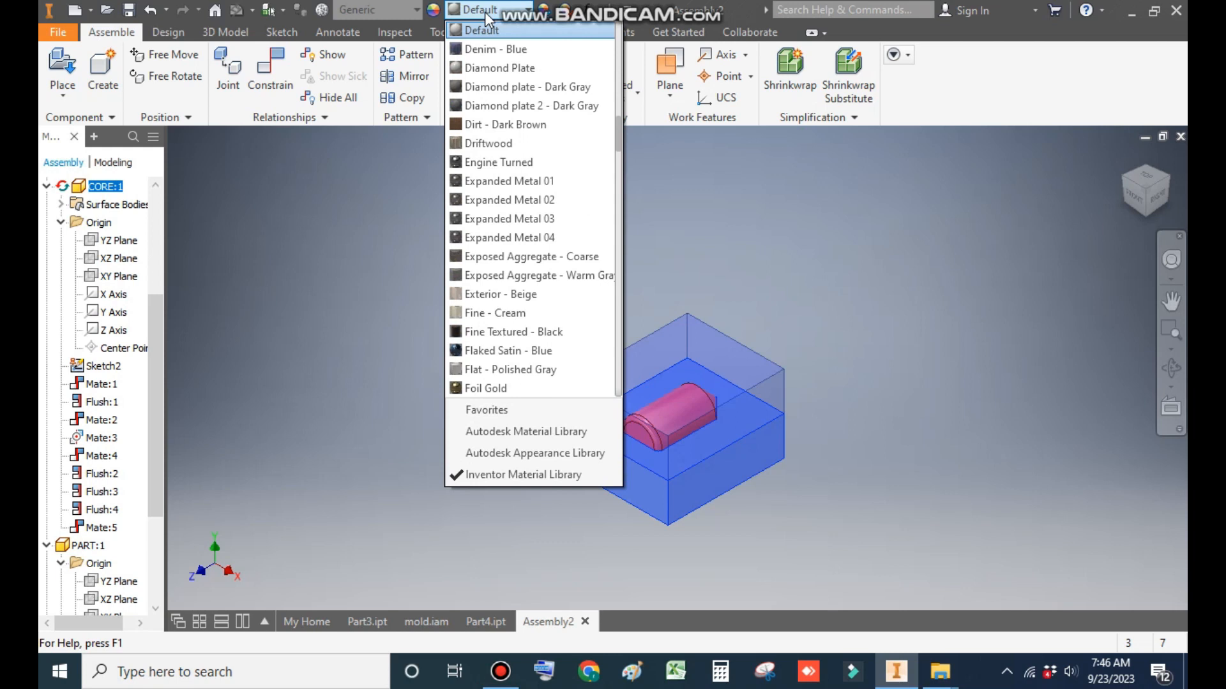
scroll(535, 225, up, 5)
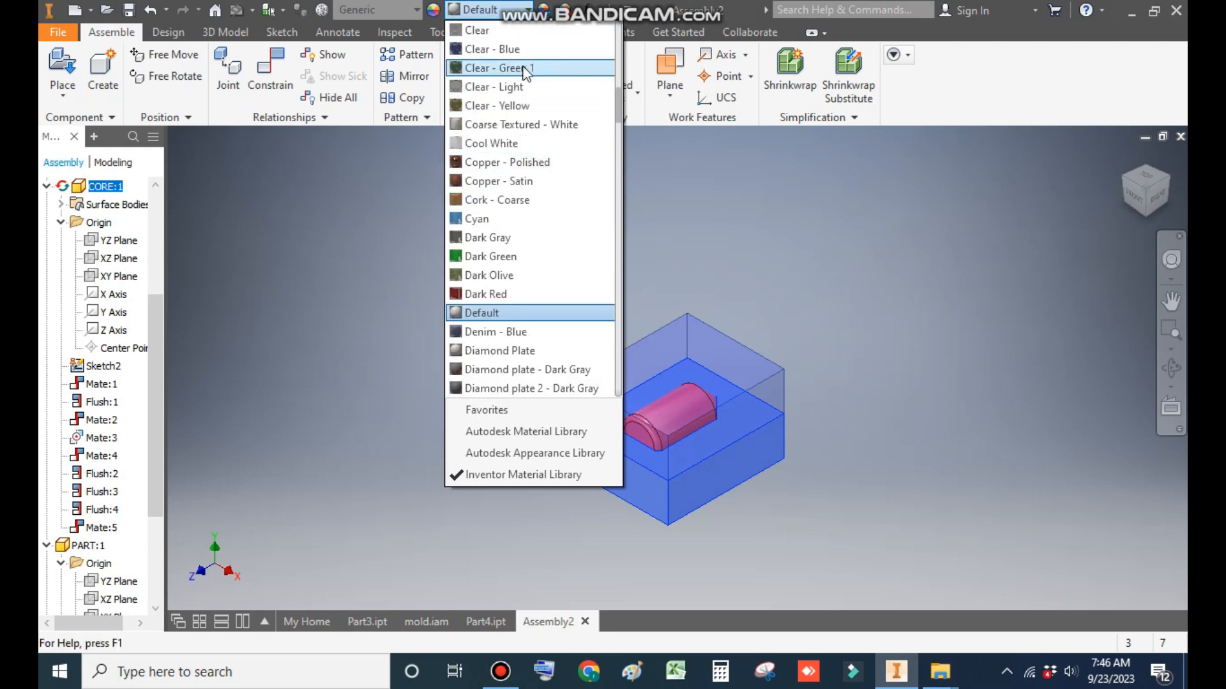
click(524, 69)
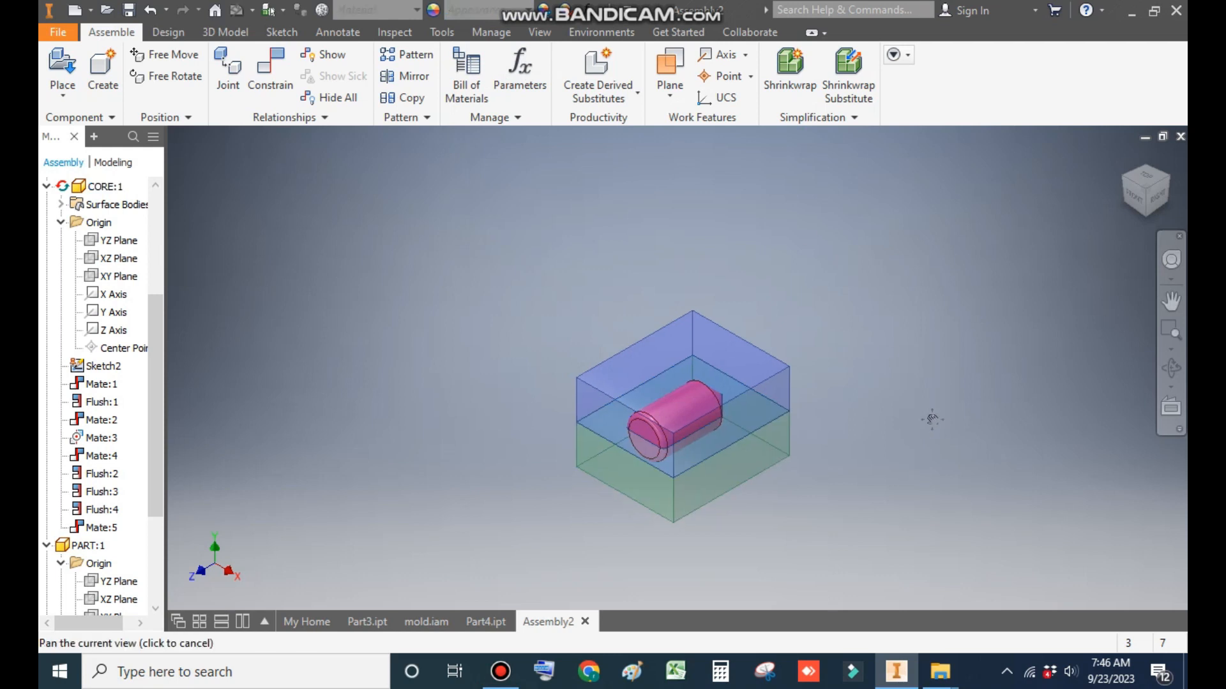
middle_drag(620, 486, 657, 436)
scroll(713, 407, down, 4)
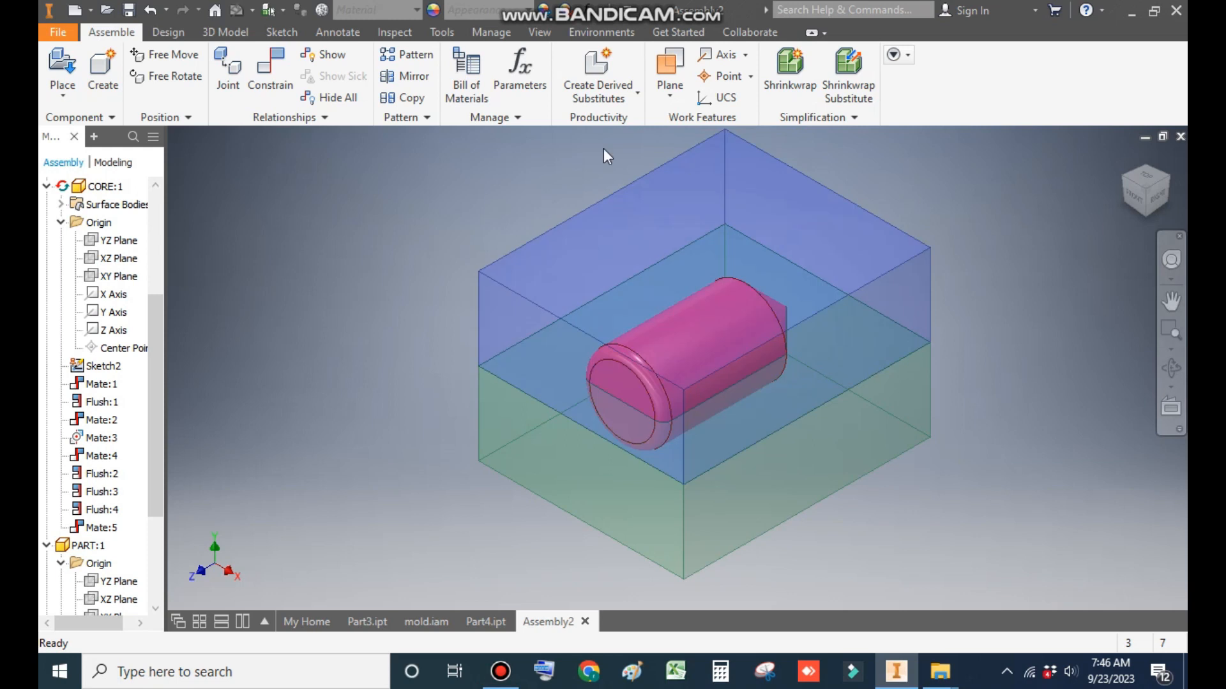
scroll(575, 201, up, 3)
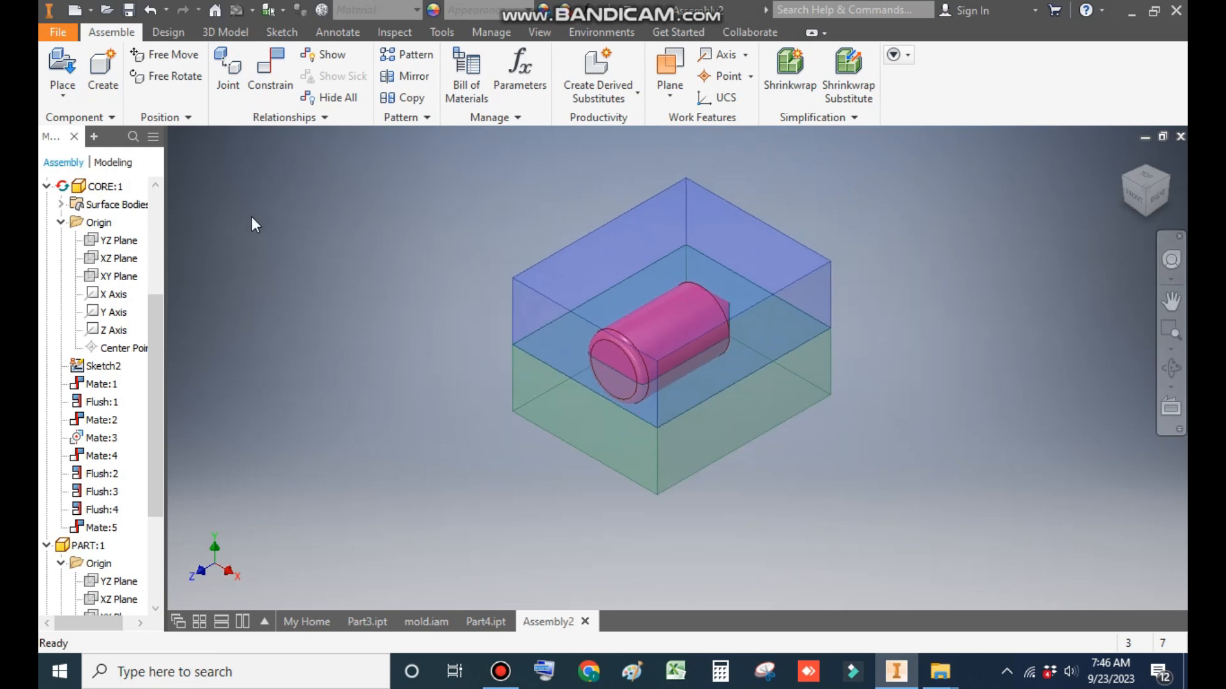
Step: Free-move CAVITY up and CORE down to examine the open mold around the red PART, and update the assembly to close it
click(171, 53)
middle_drag(794, 182, 807, 251)
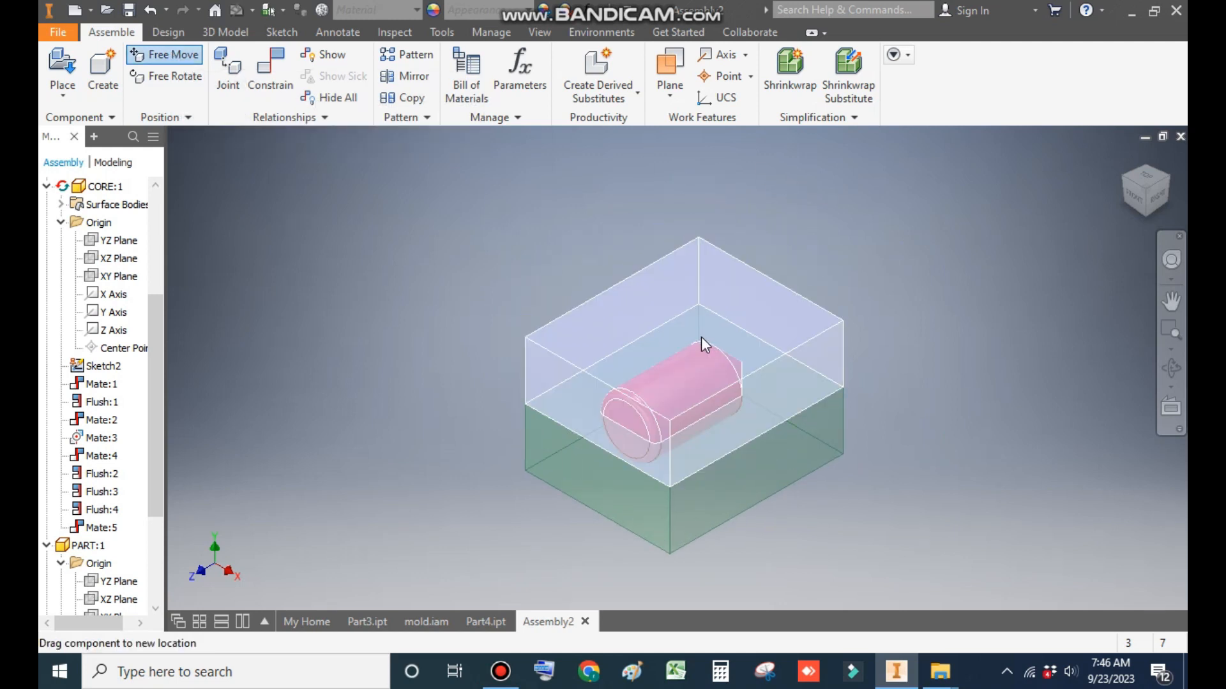
drag(757, 309, 755, 187)
drag(799, 413, 778, 543)
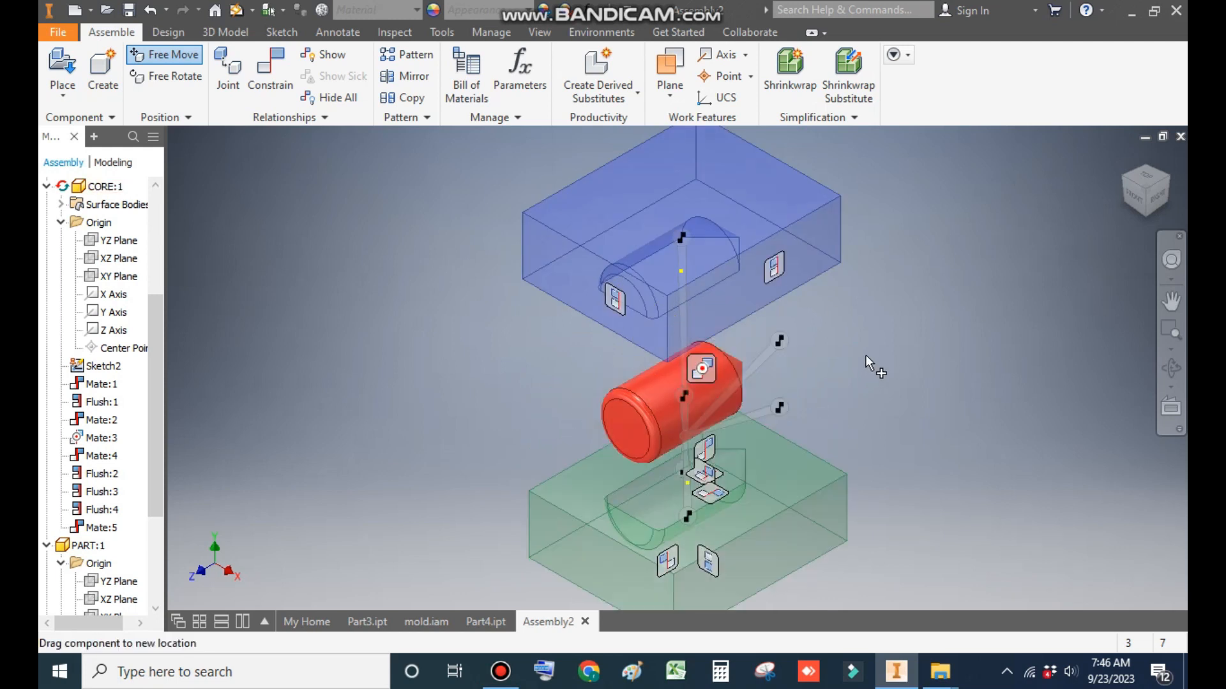
key(Escape)
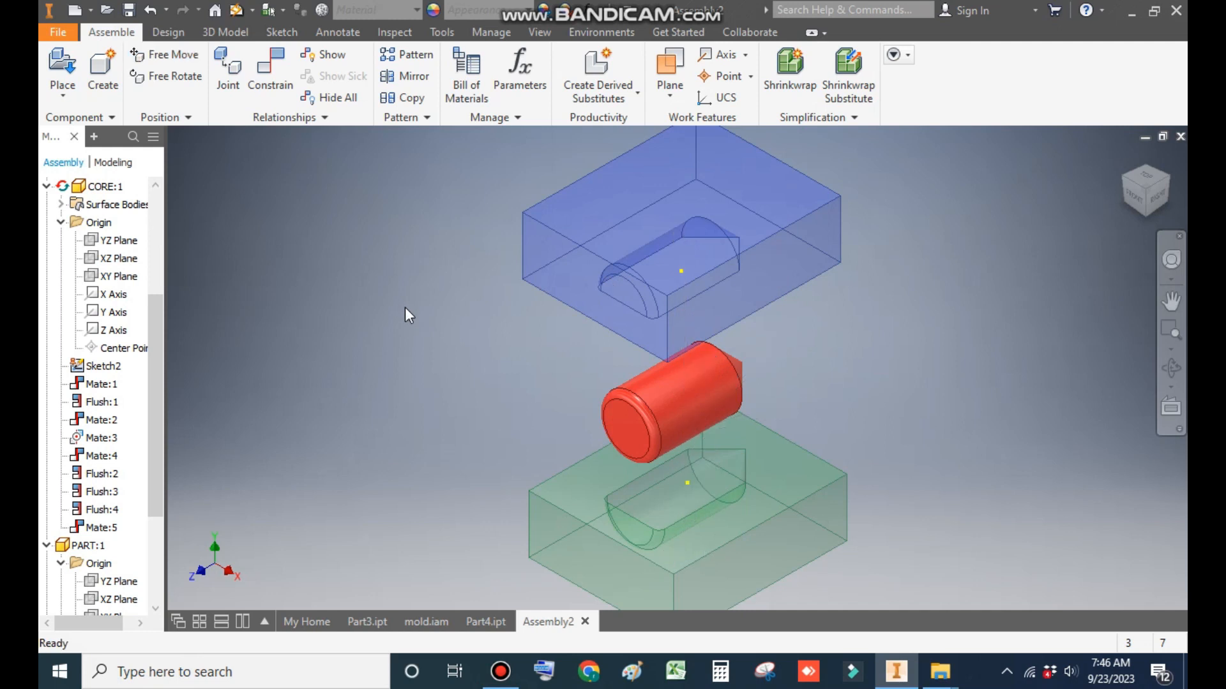
scroll(878, 292, down, 2)
middle_drag(877, 292, 870, 300)
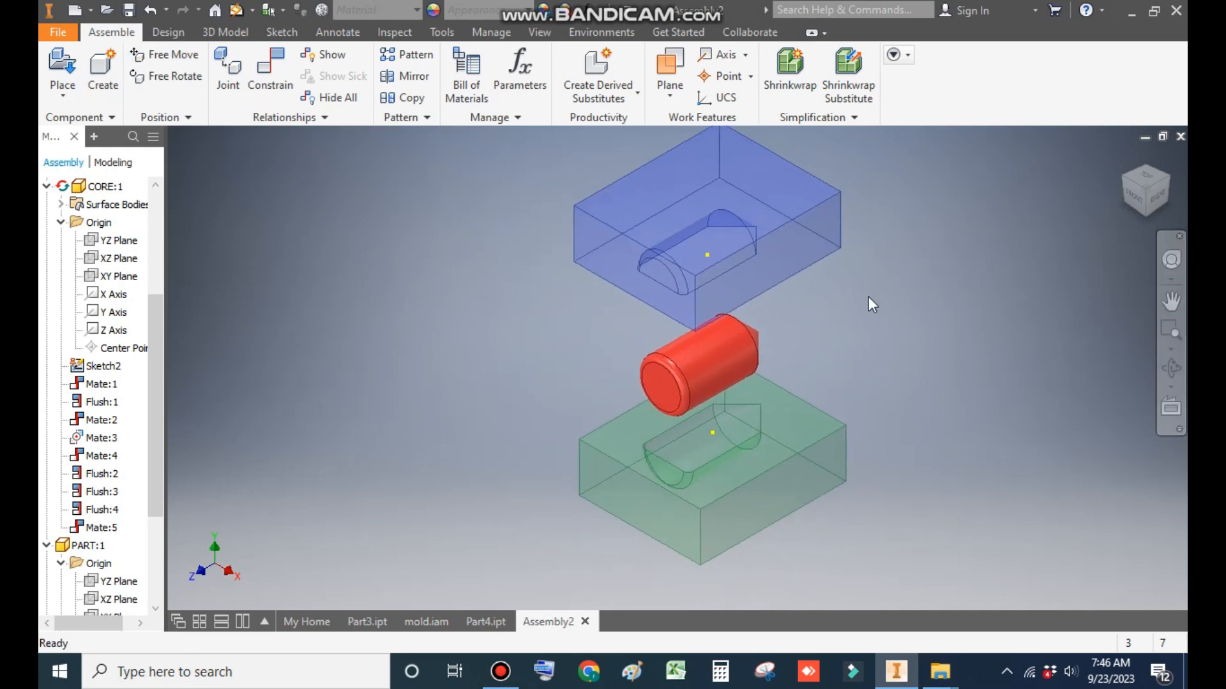
click(238, 11)
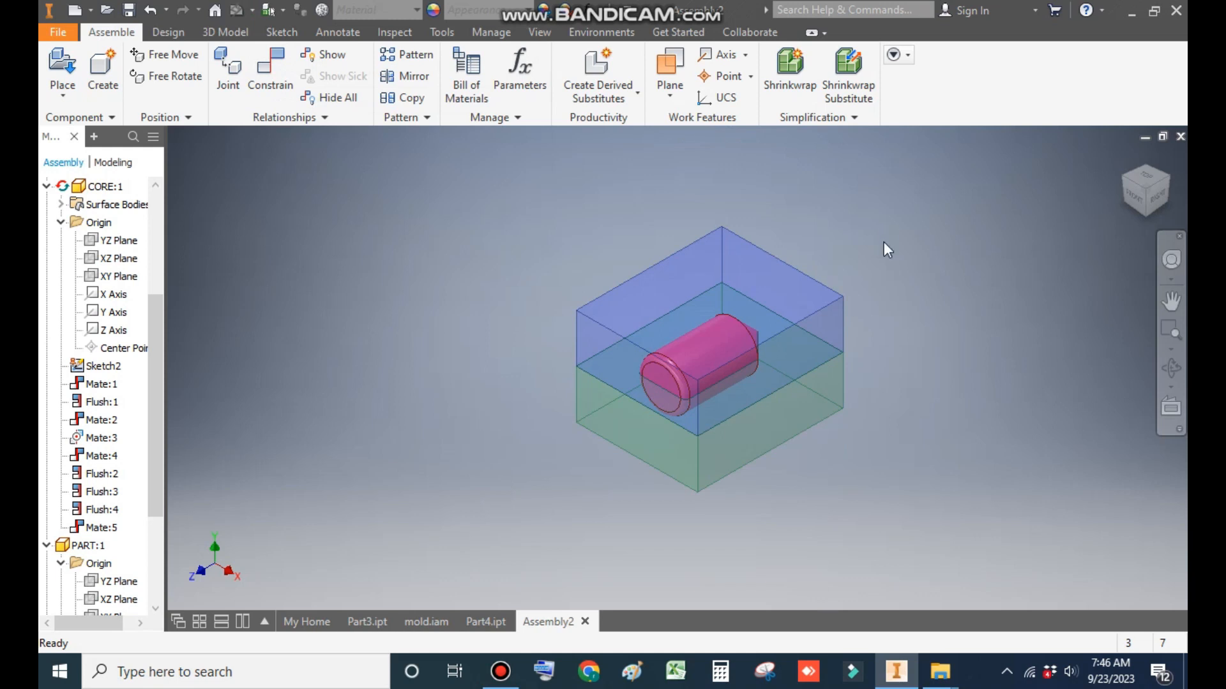
scroll(895, 288, down, 1)
scroll(895, 288, down, 1)
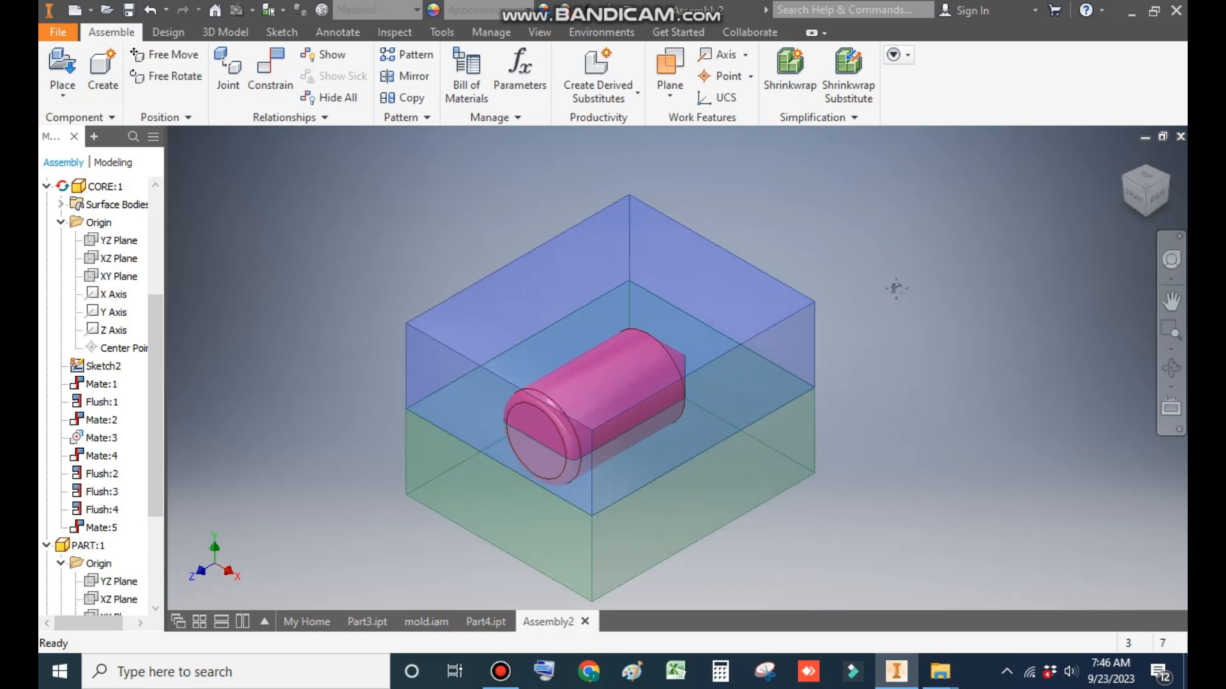